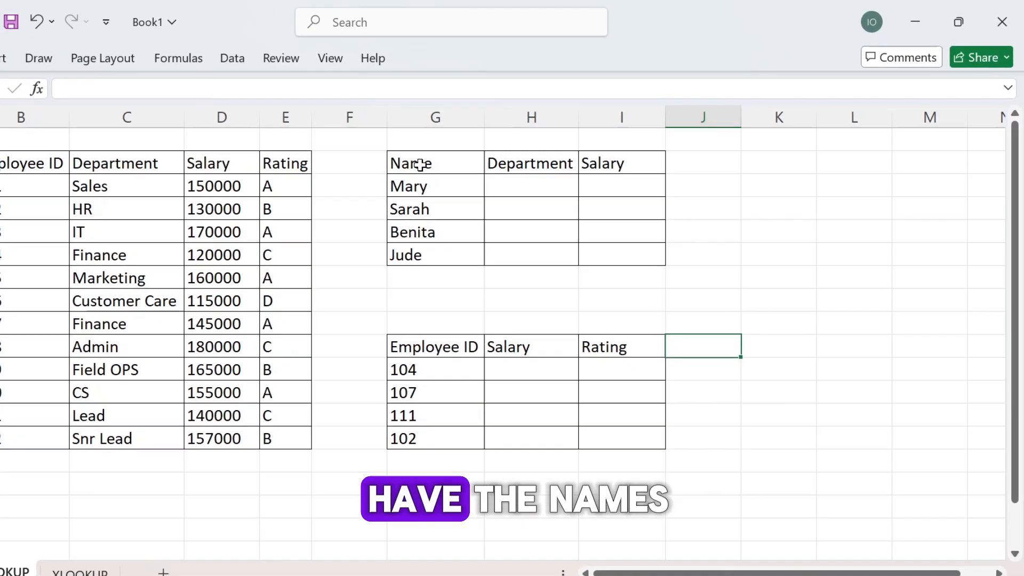
drag(497, 159, 584, 180)
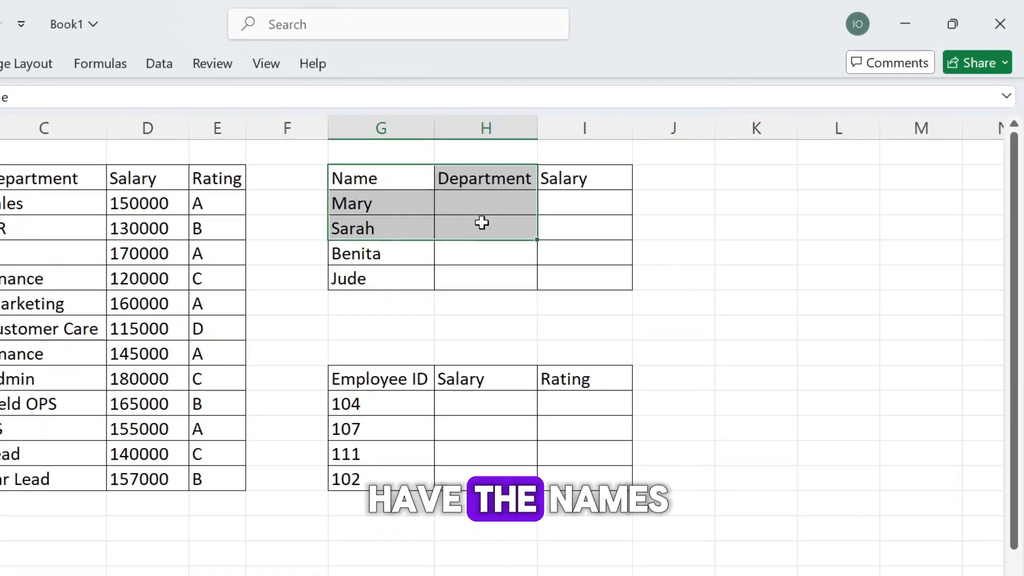
drag(482, 223, 573, 273)
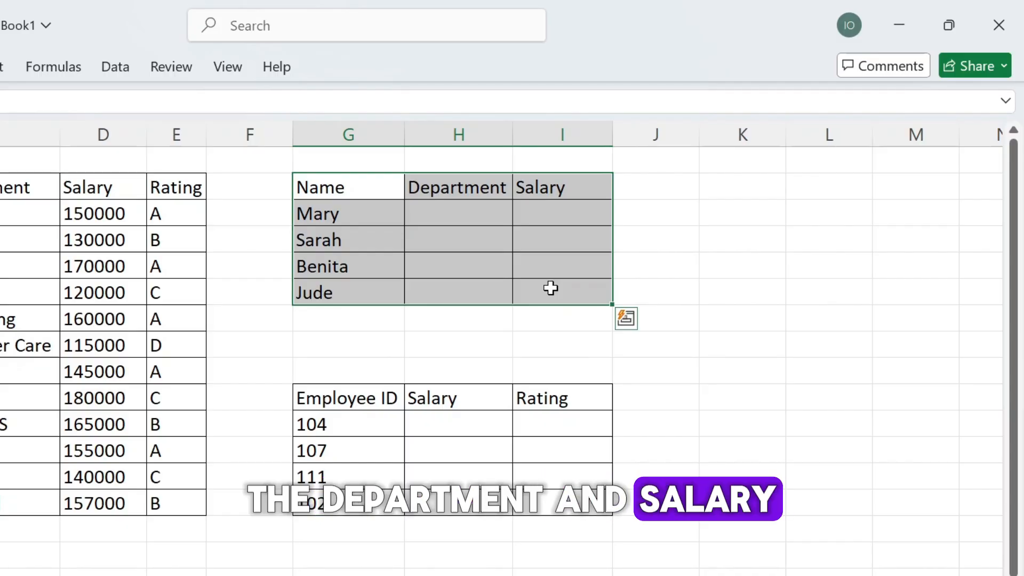
click(421, 209)
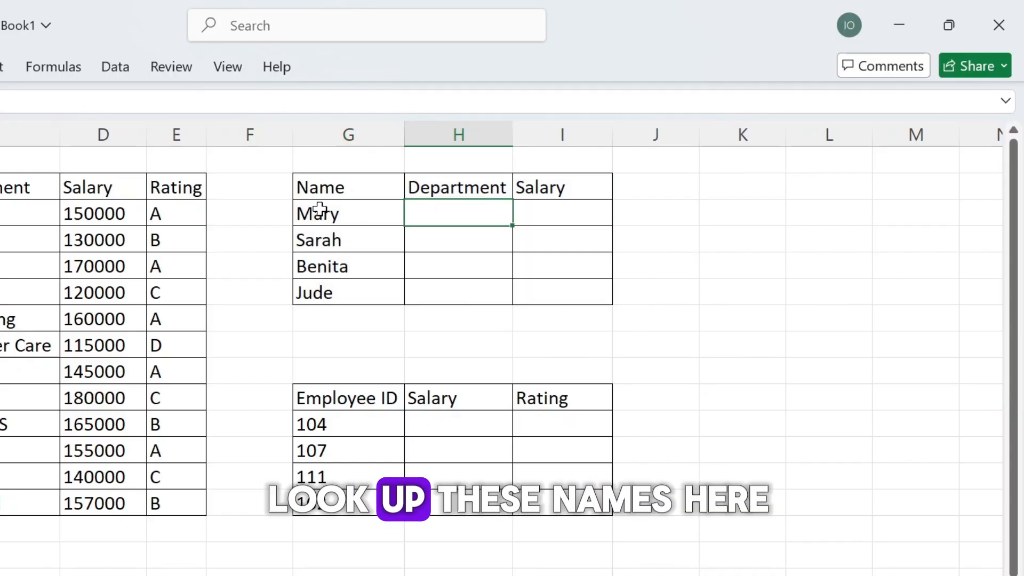
drag(319, 212, 330, 288)
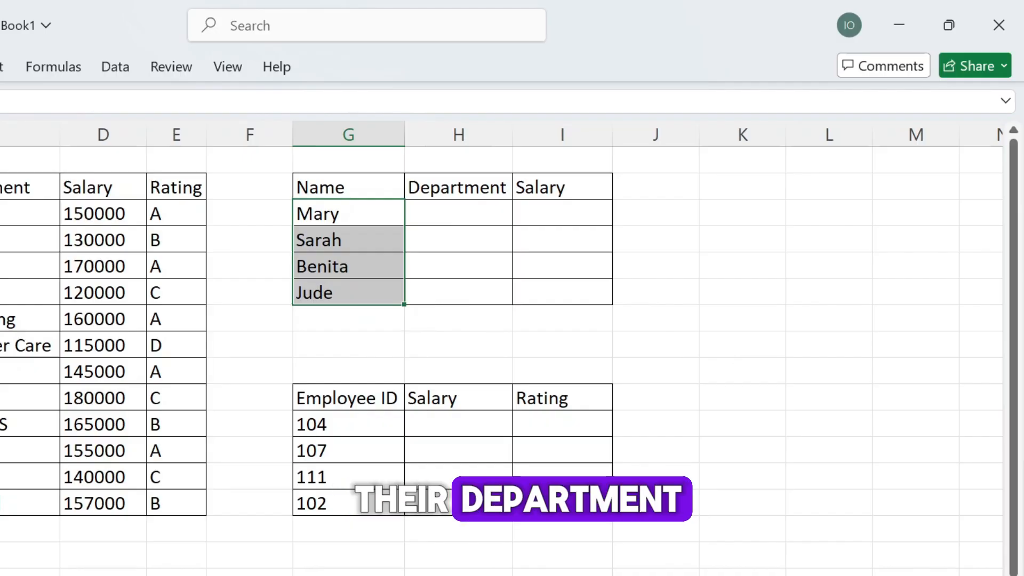
In H3, enter =VLOOKUP(G3,A2:E14,3,0) to return the department for the name in G3.
click(433, 219)
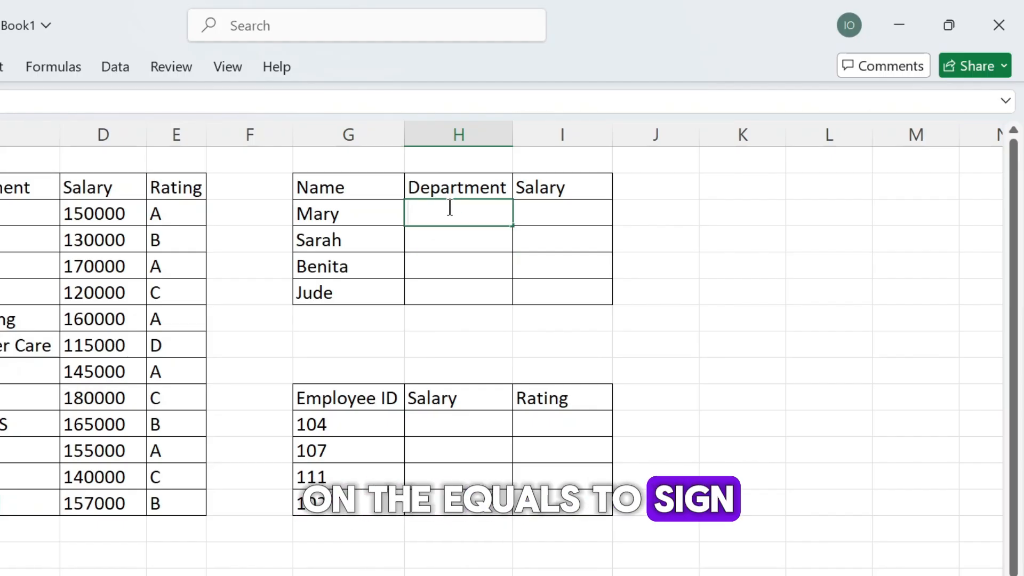
text(=vlo)
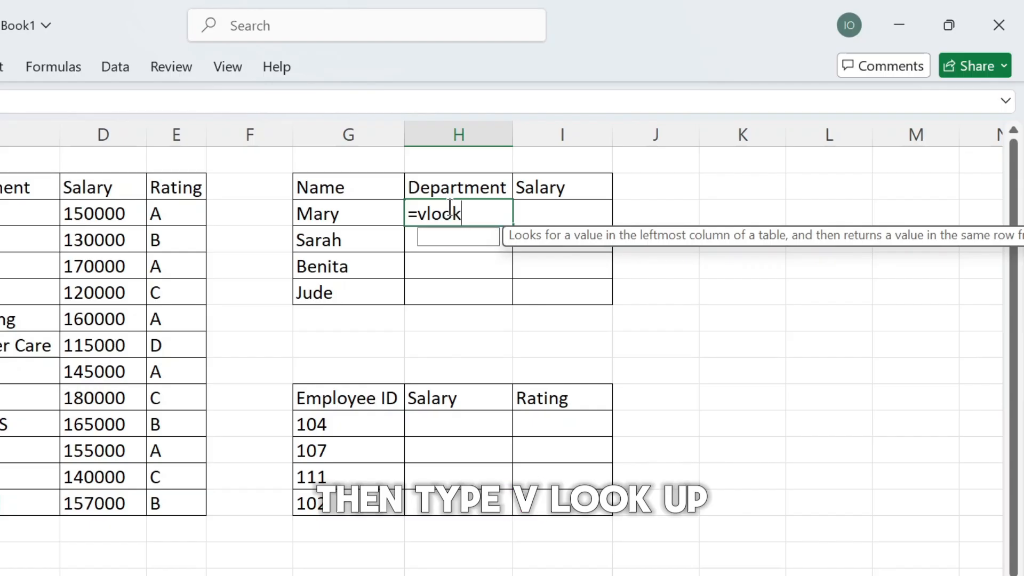
text(ok)
key(Tab)
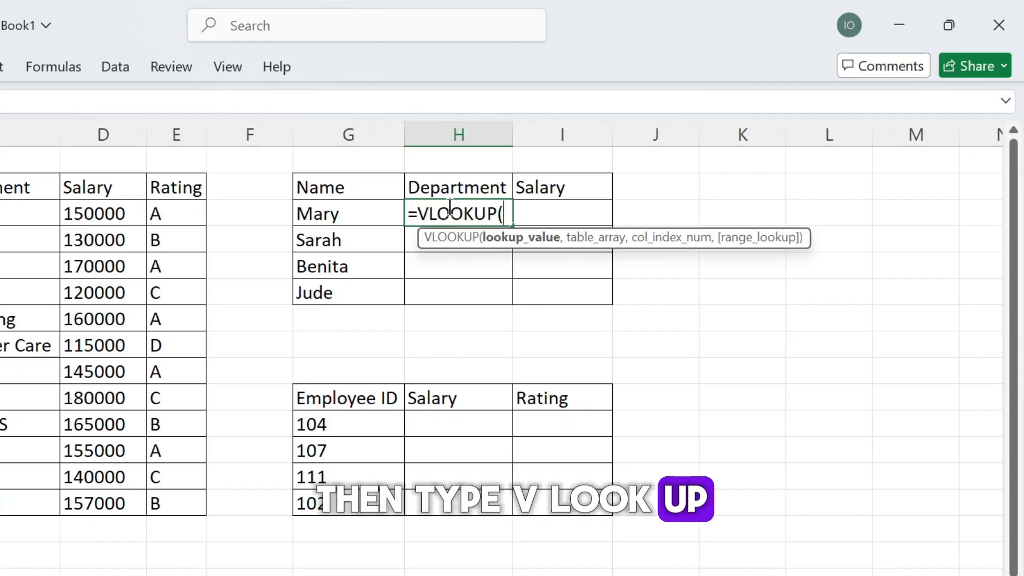
click(333, 213)
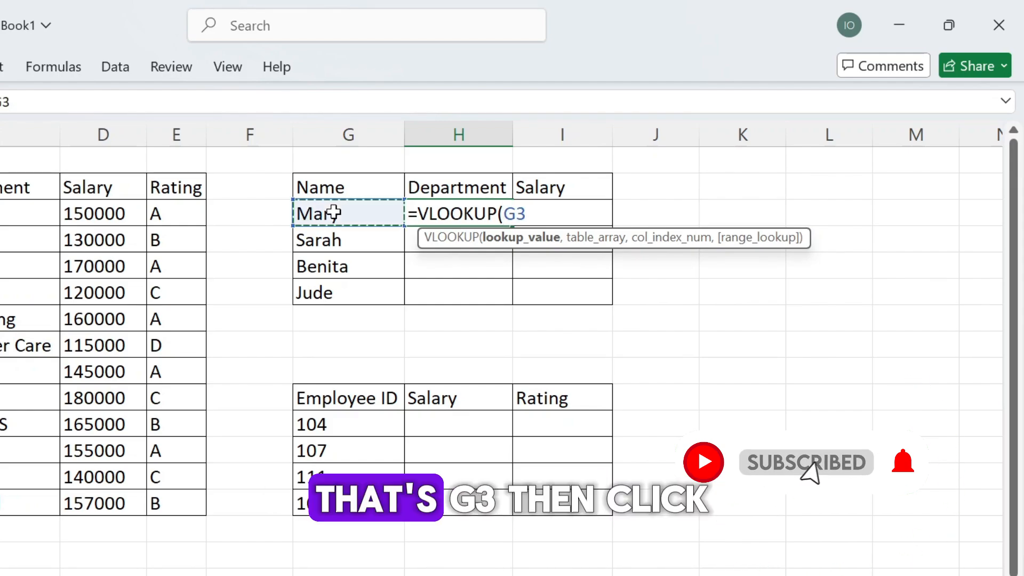
text(,)
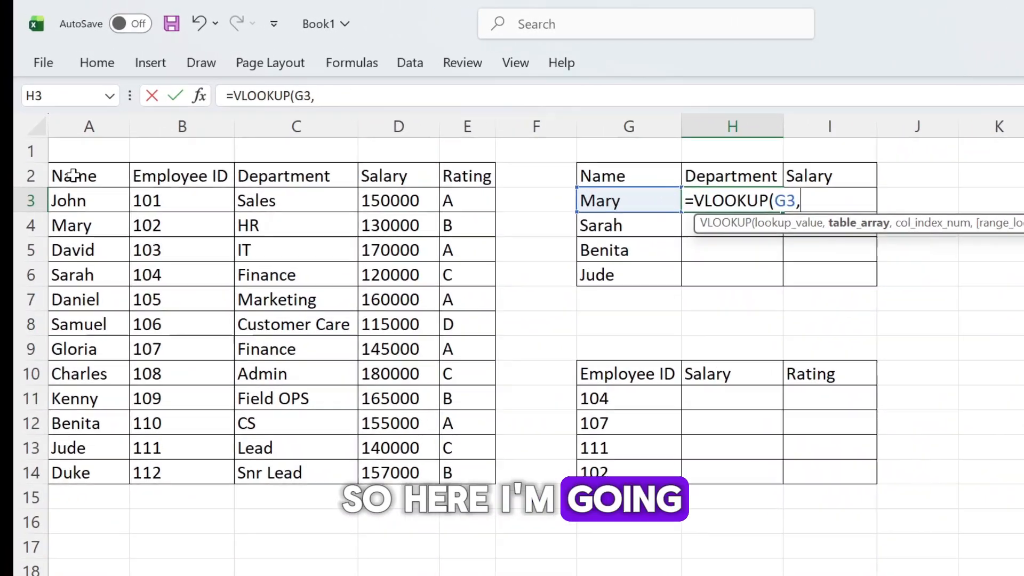
drag(50, 143, 345, 344)
drag(466, 446, 521, 498)
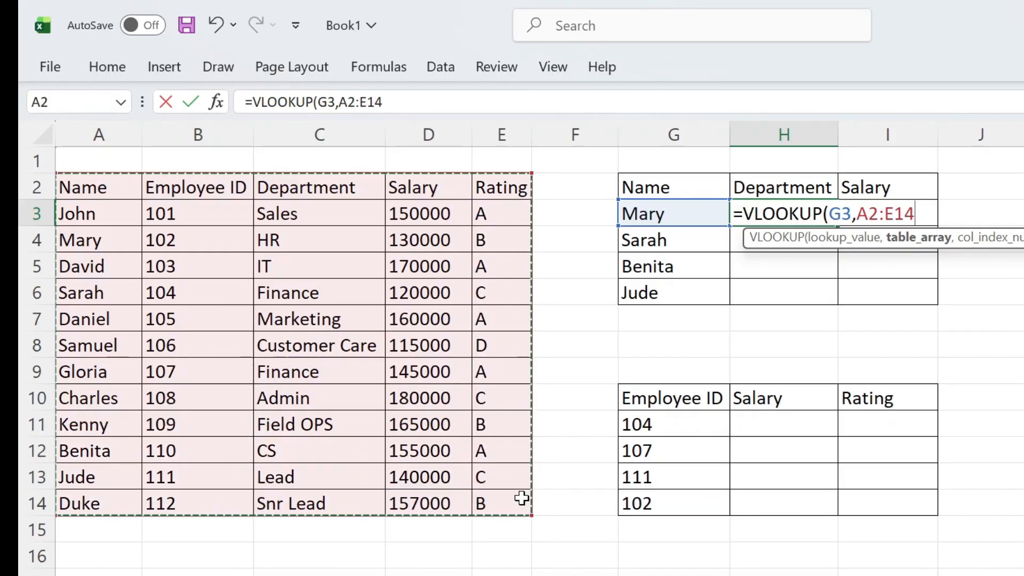
text(,3)
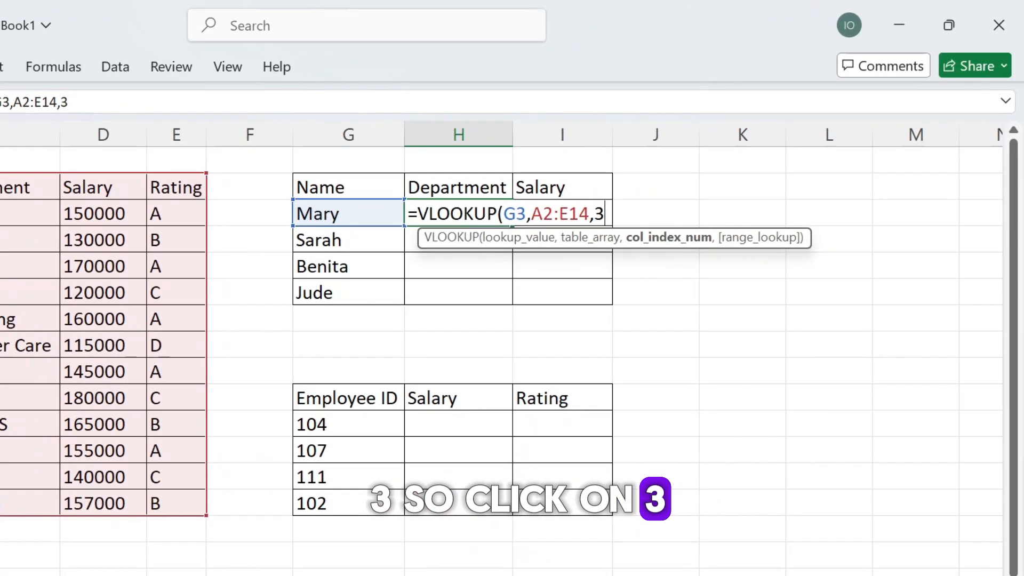
text(,0)
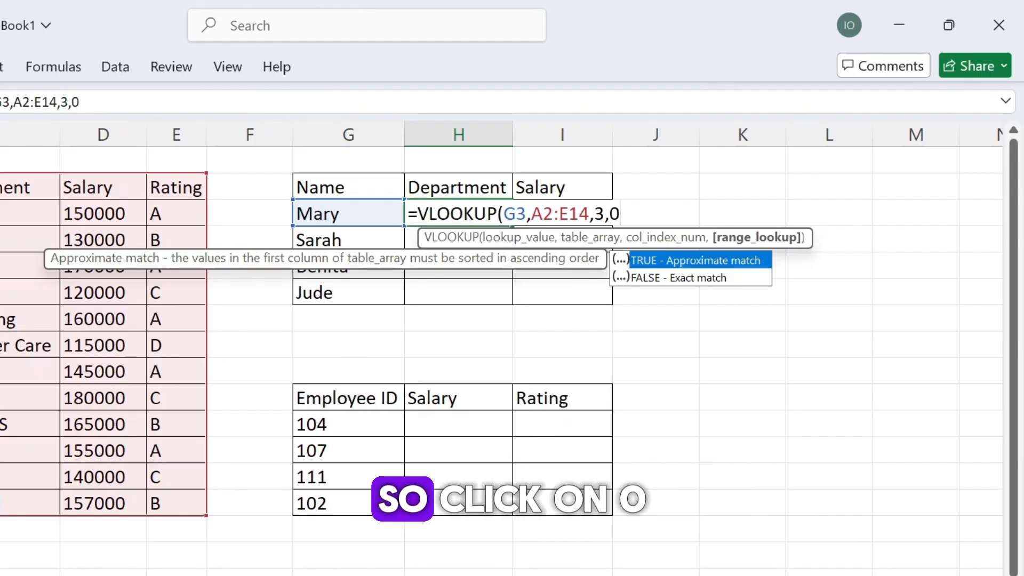
text())
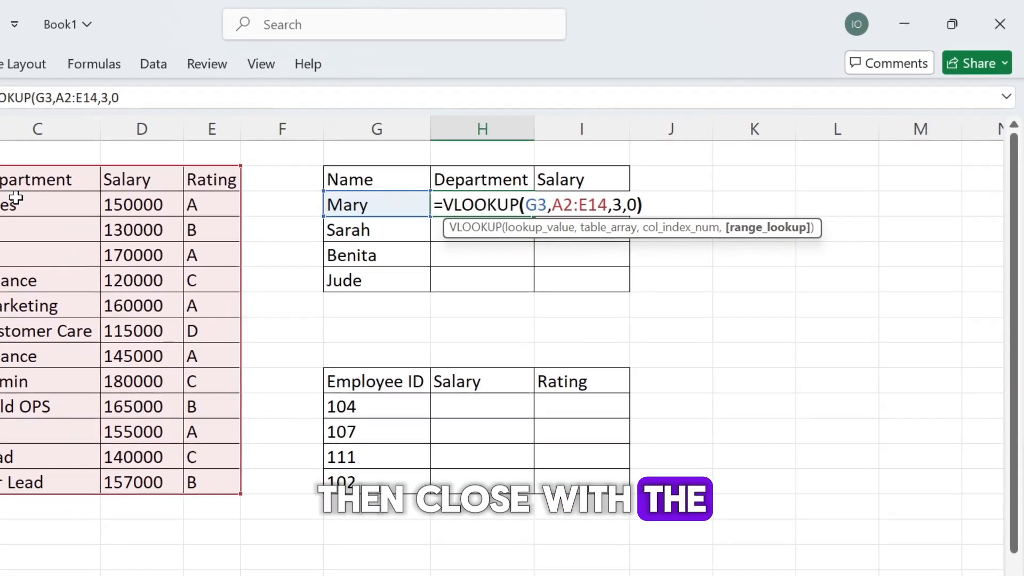
key(Return)
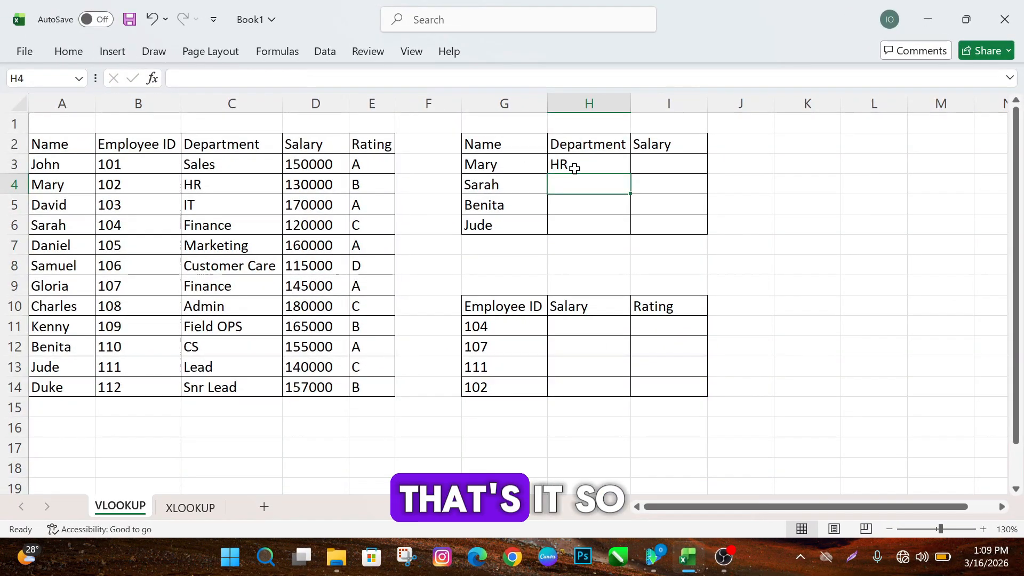
click(538, 180)
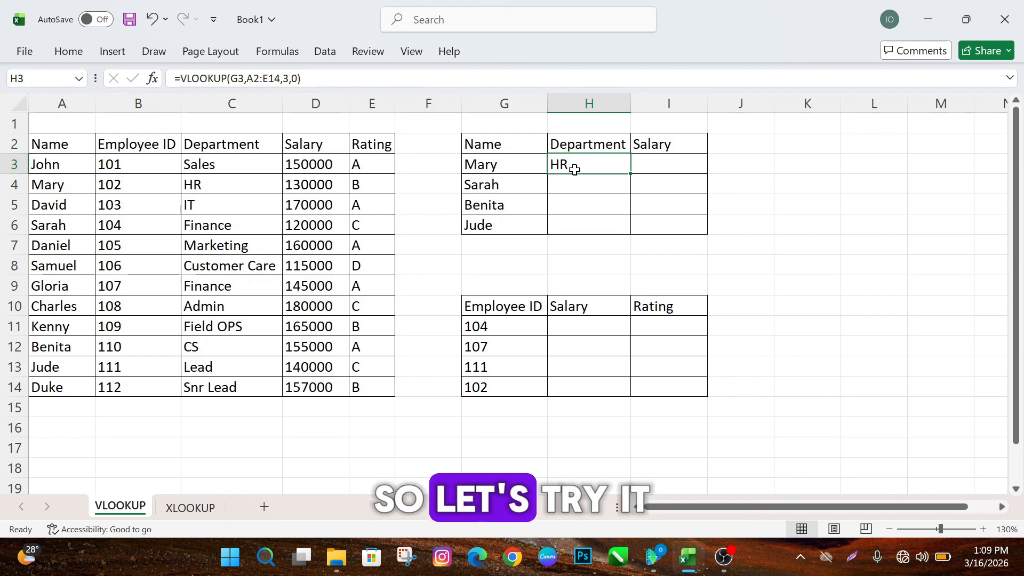
double_click(574, 183)
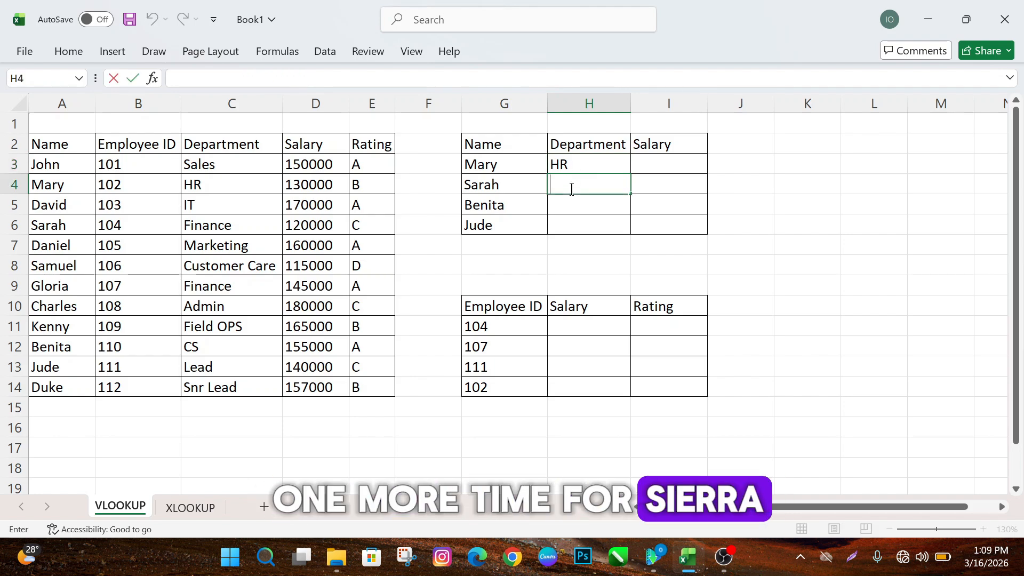
click(64, 227)
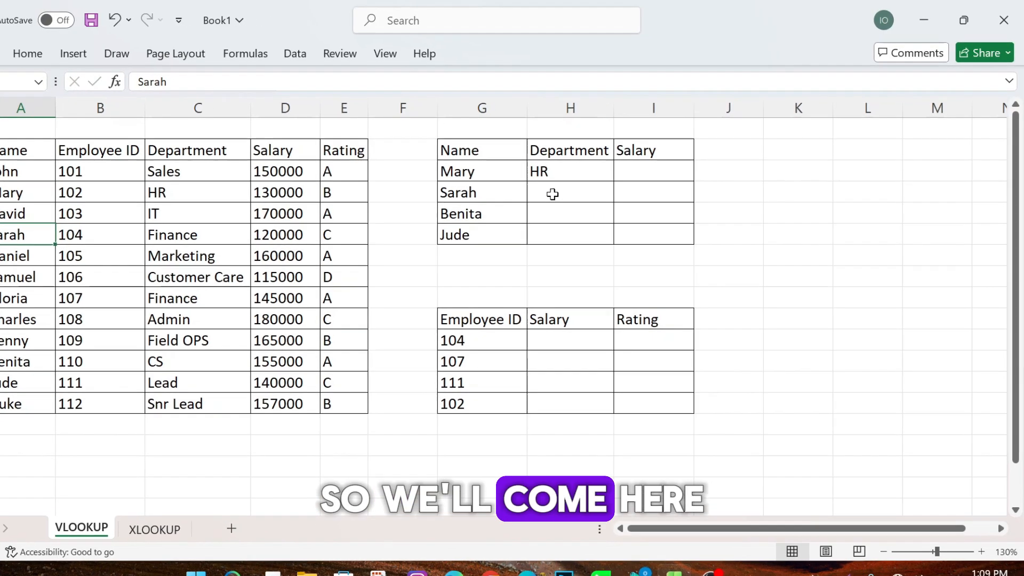
In H4, enter =VLOOKUP(G4,A2:E14,3,0) to return the department for the name in G4.
double_click(552, 194)
text(=)
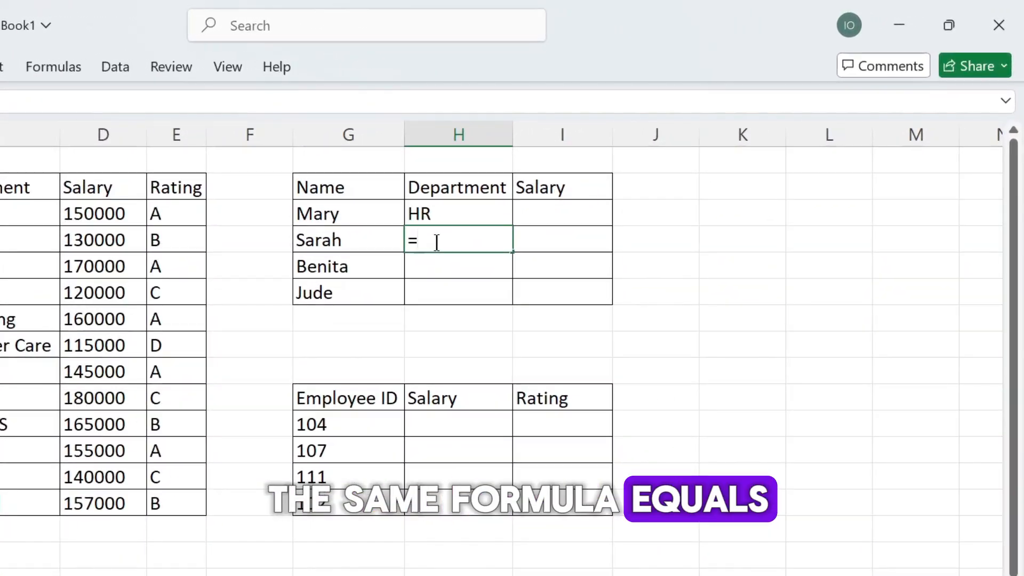
text(vlo)
key(Tab)
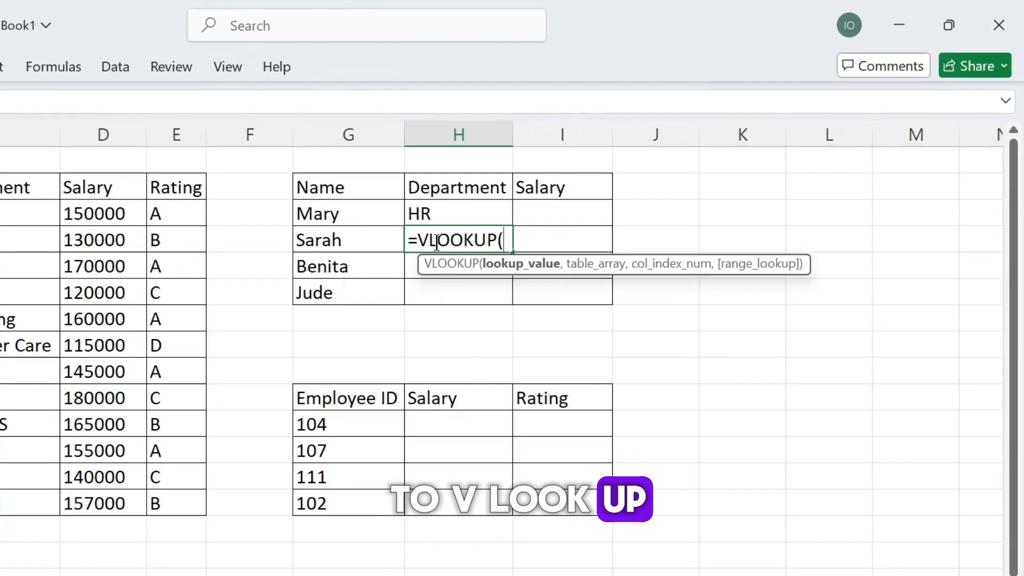
click(360, 240)
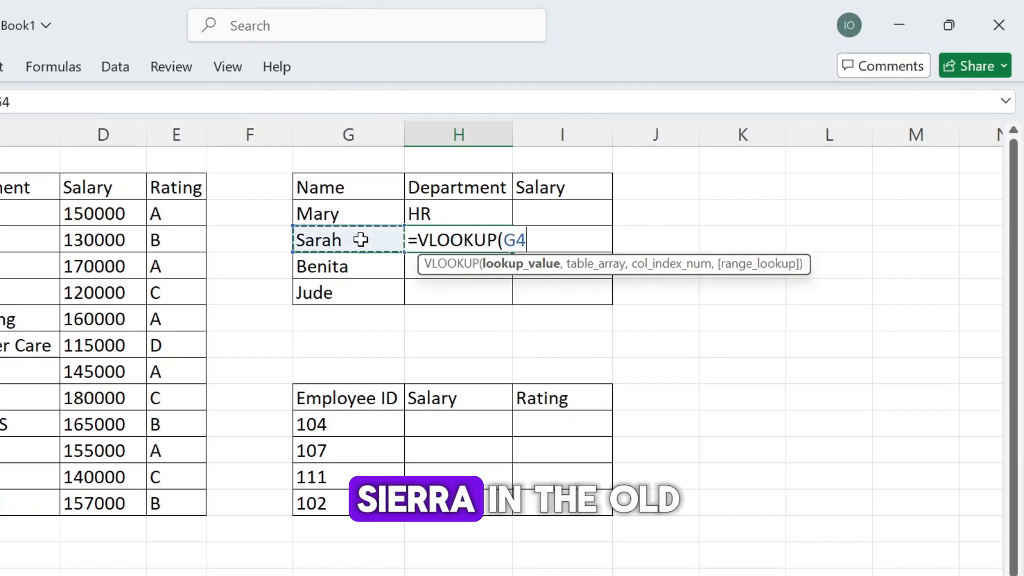
text(,)
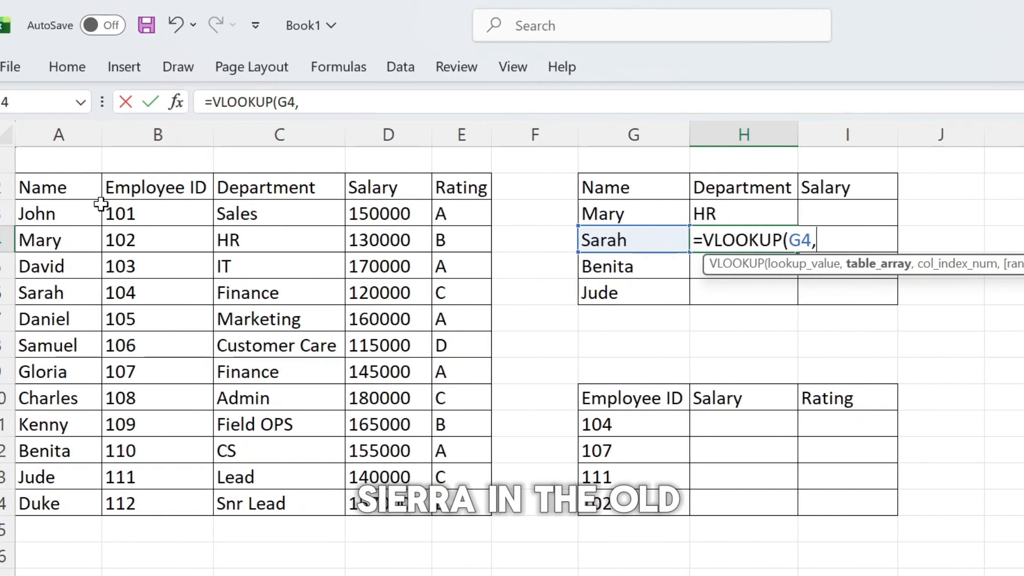
drag(75, 188, 477, 505)
text(,)
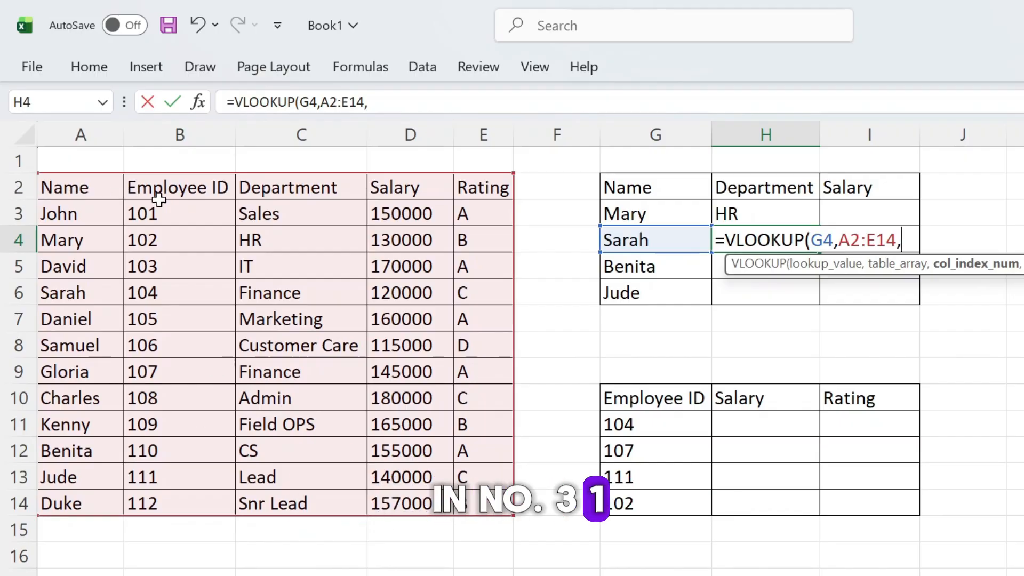
text(3)
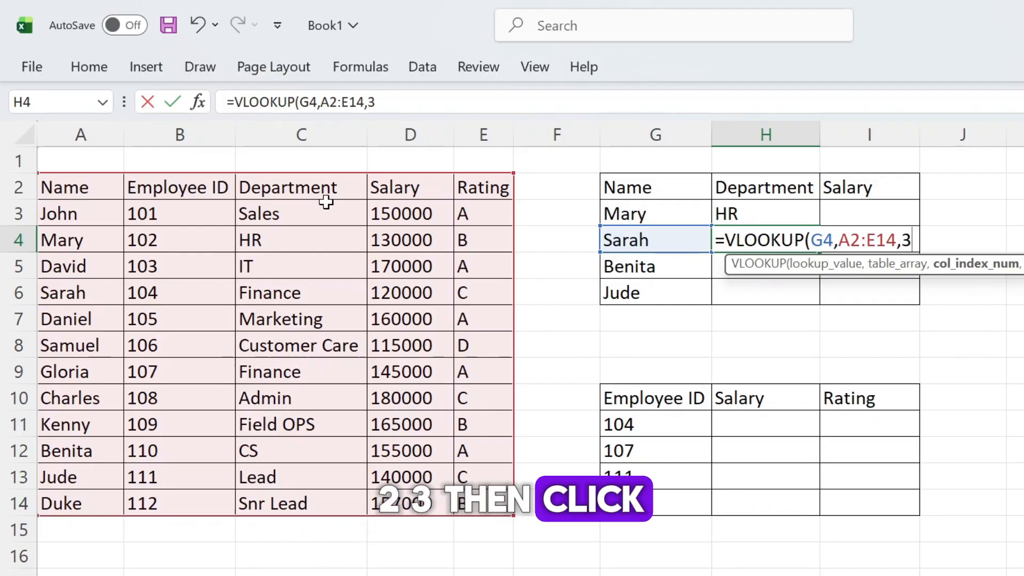
text(,)
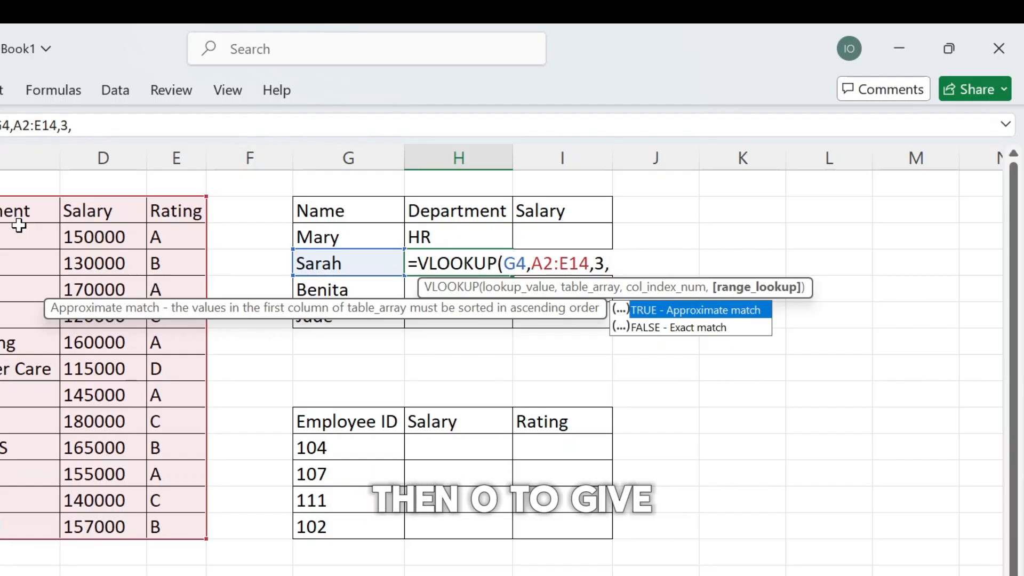
text(0))
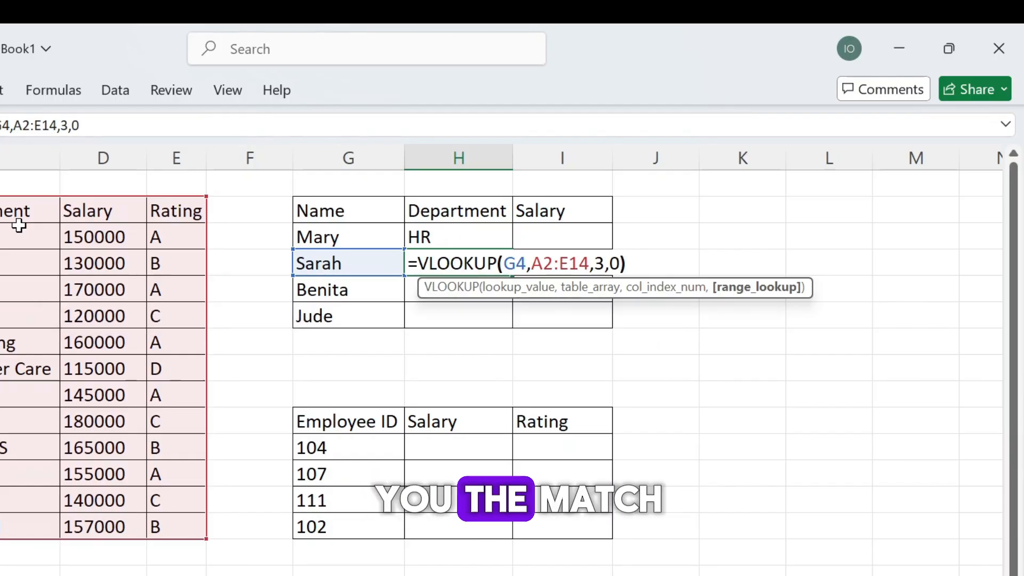
key(Return)
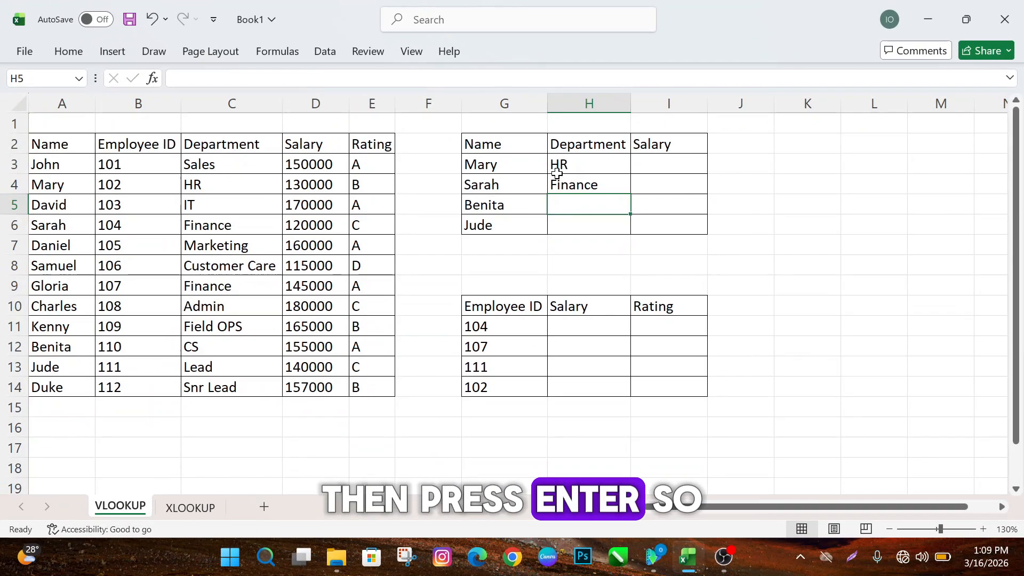
Fill the department lookup formula from H4 down through H7.
drag(555, 182, 553, 210)
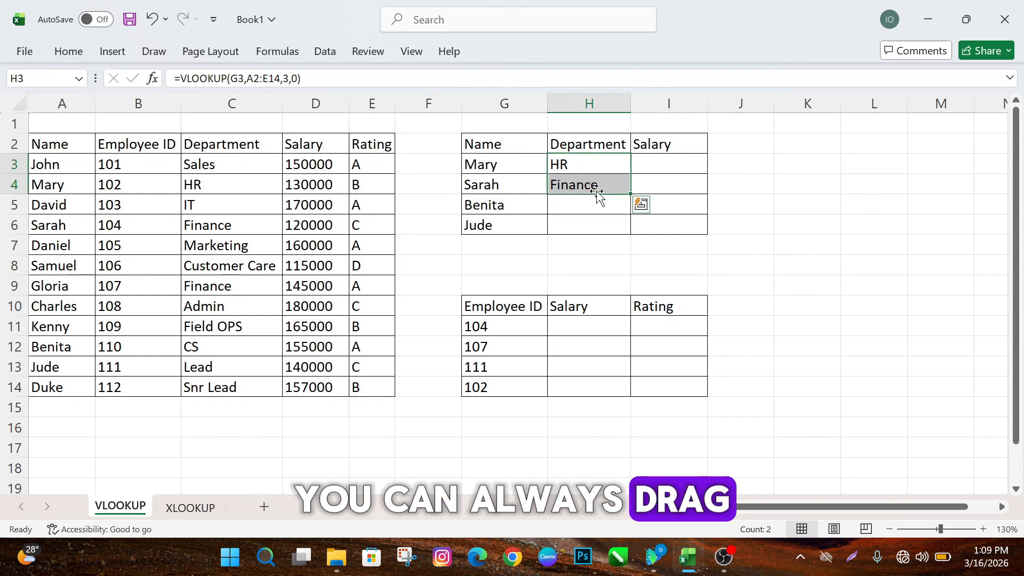
key(Down)
key(Down)
key(Down)
key(Down)
key(Down)
key(Down)
click(610, 188)
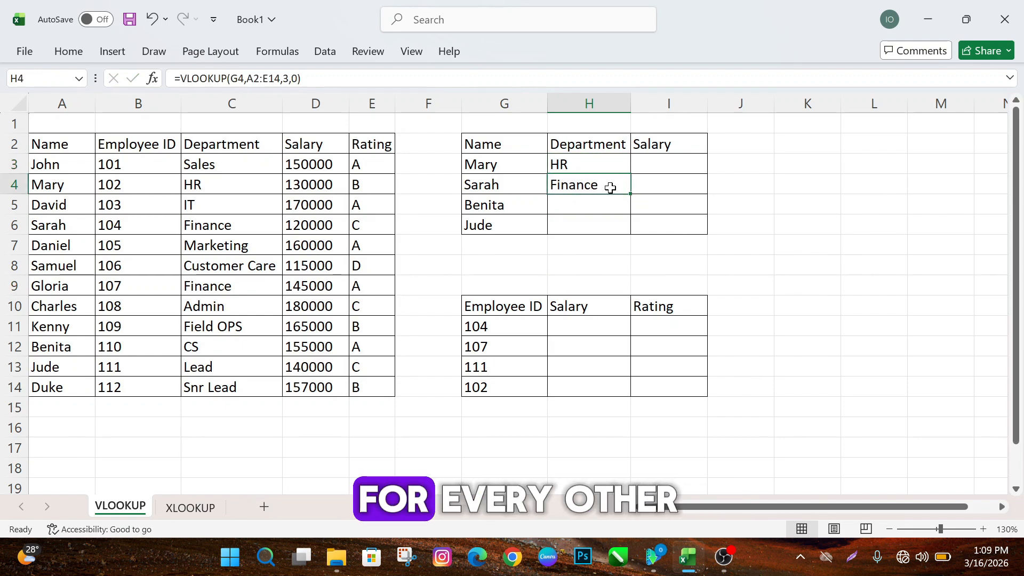
drag(629, 193, 631, 254)
click(622, 206)
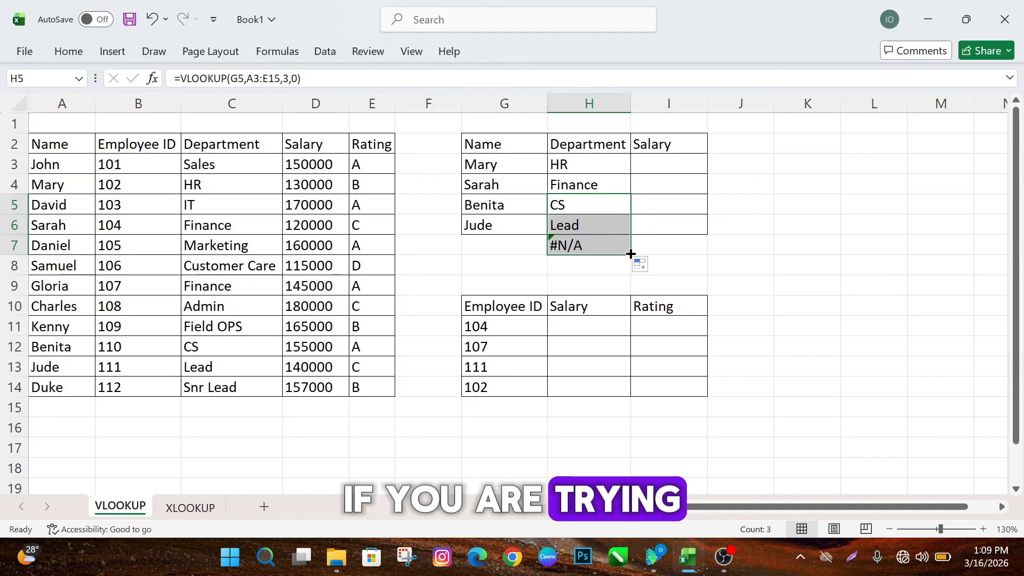
Examine the lookup formulas in H3, H4, H6 and H7, comparing the table range each one references.
click(570, 170)
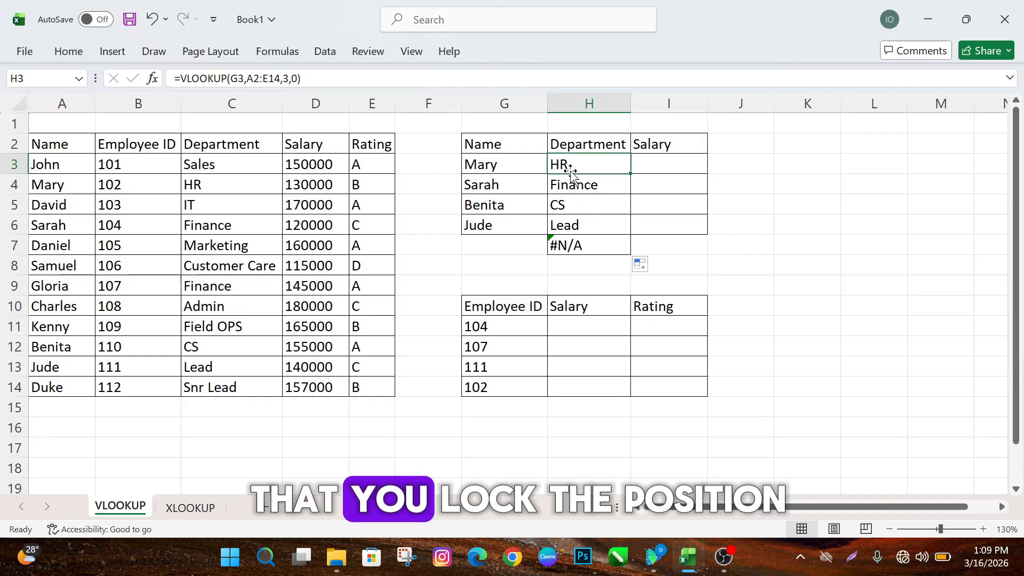
double_click(573, 172)
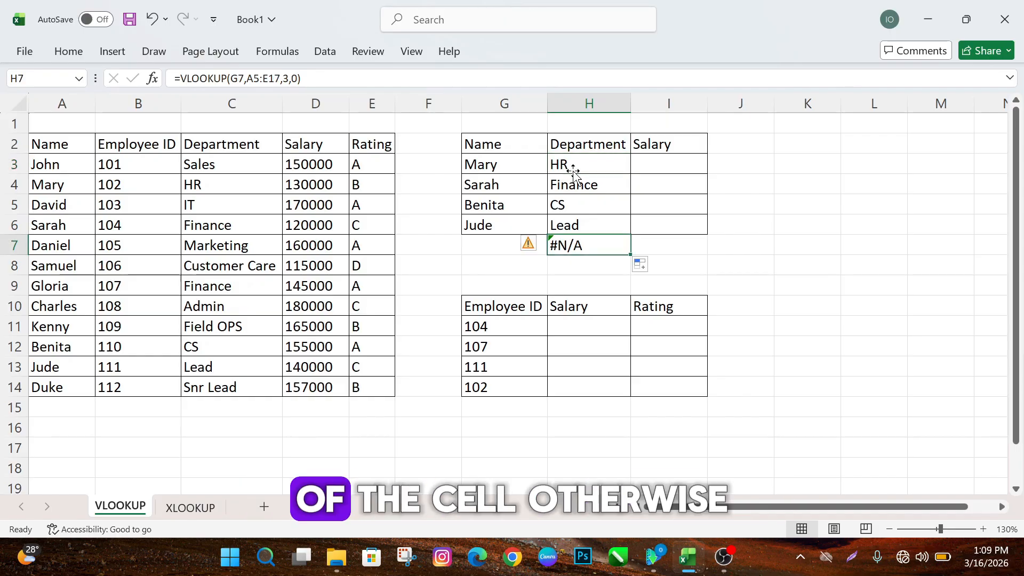
click(572, 170)
click(575, 184)
double_click(576, 184)
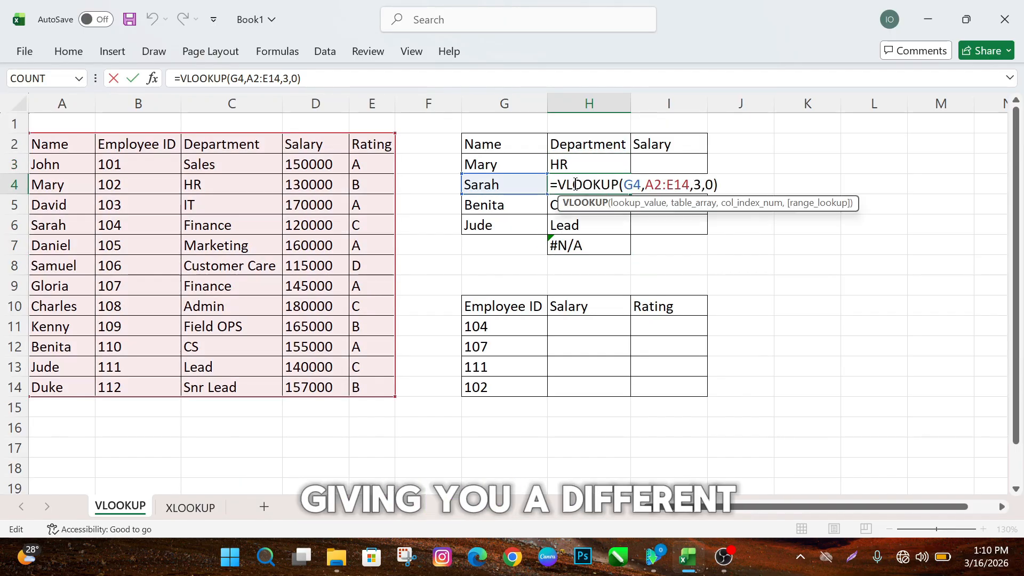
click(581, 223)
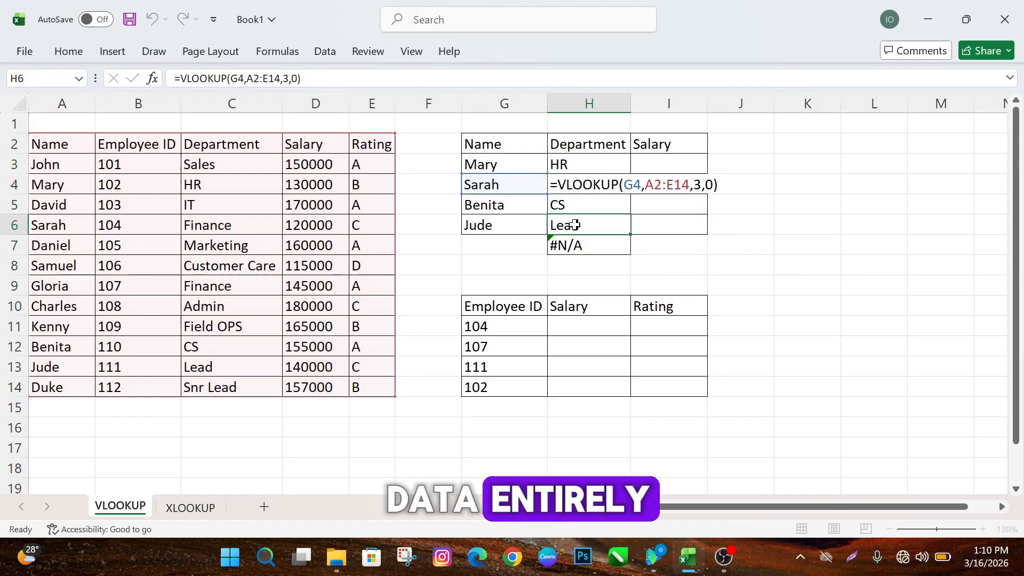
double_click(585, 221)
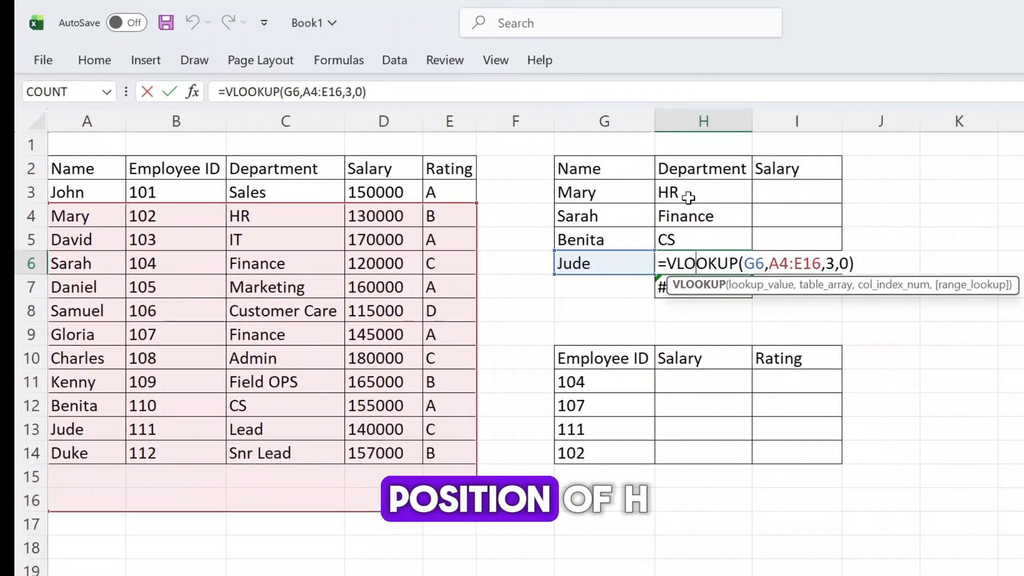
Compare the table ranges referenced by the department lookup formulas in H3 and H5.
double_click(576, 167)
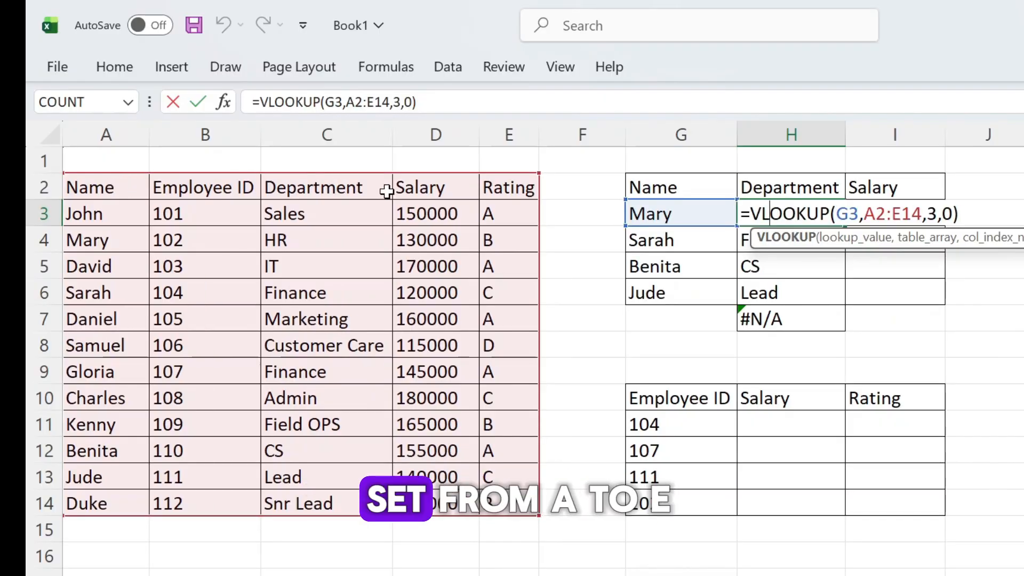
double_click(762, 267)
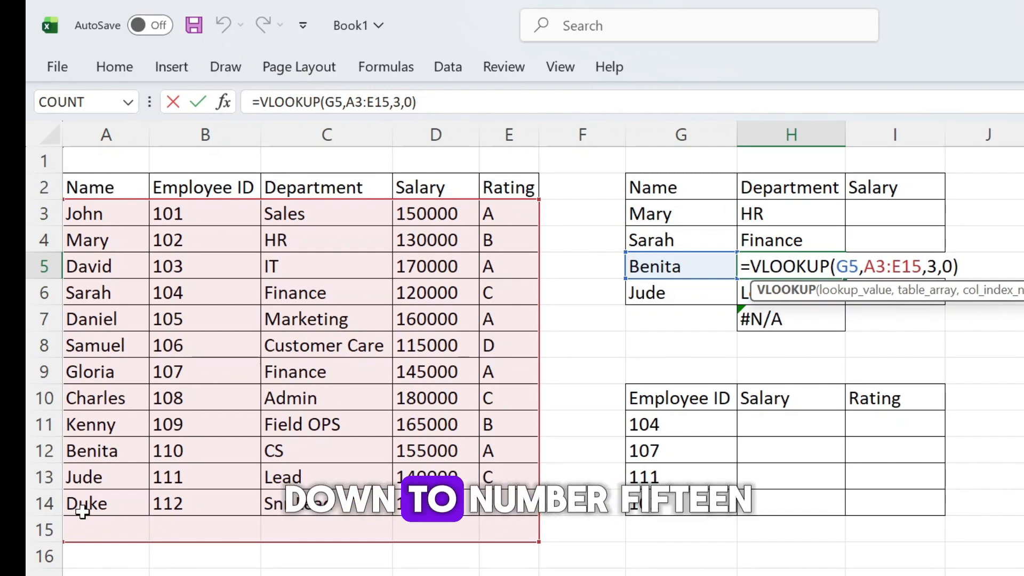
click(766, 201)
Lock the table range in H3's lookup formula as $A$2:$E$14 and fill the formula down through H6.
double_click(768, 211)
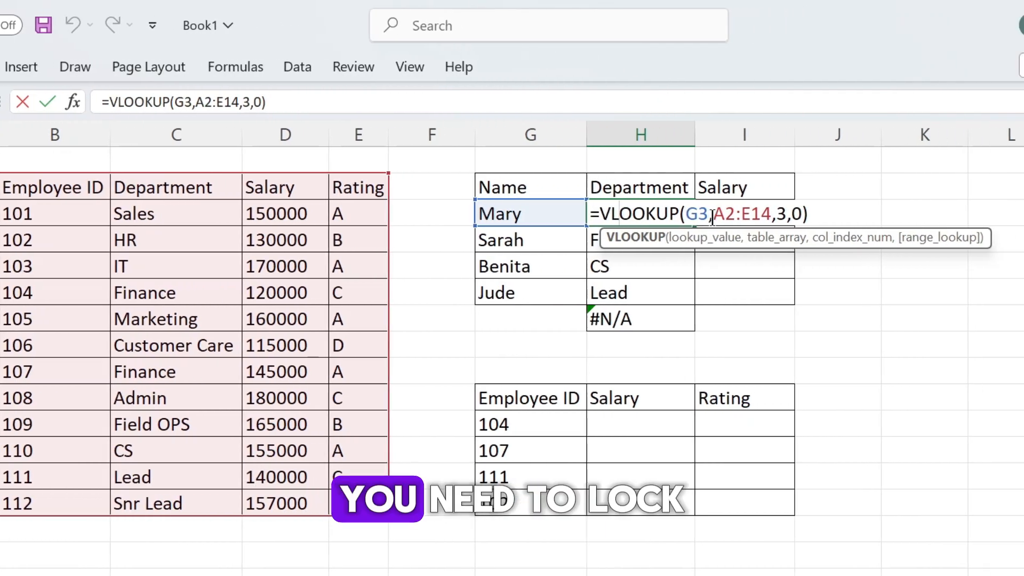
click(728, 217)
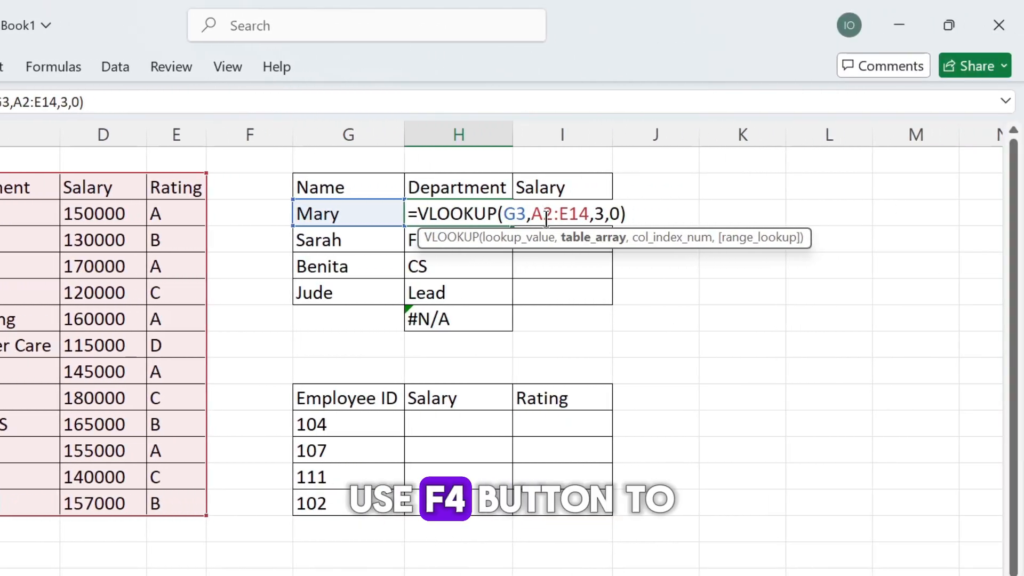
key(F4)
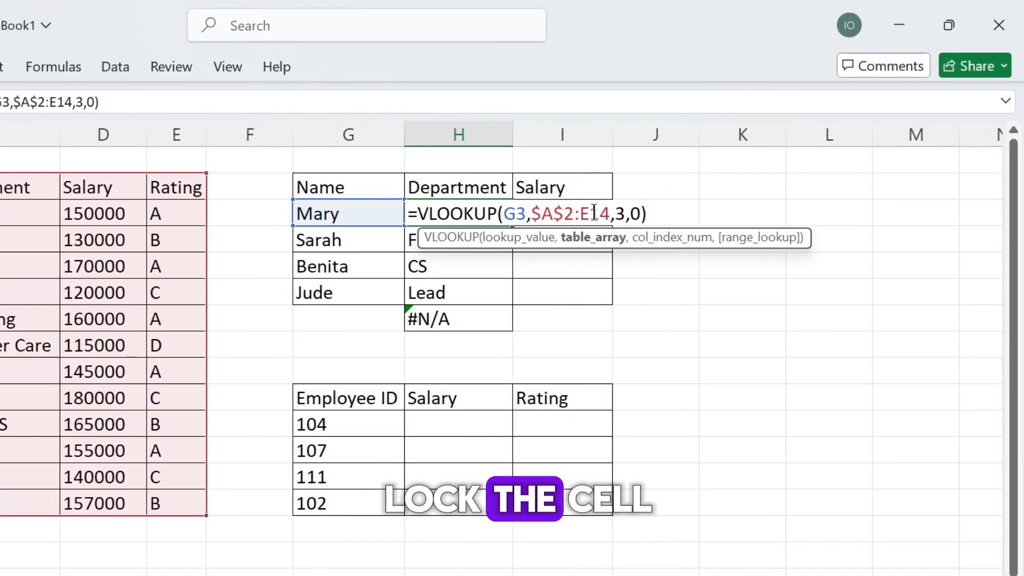
click(594, 213)
key(F4)
key(Return)
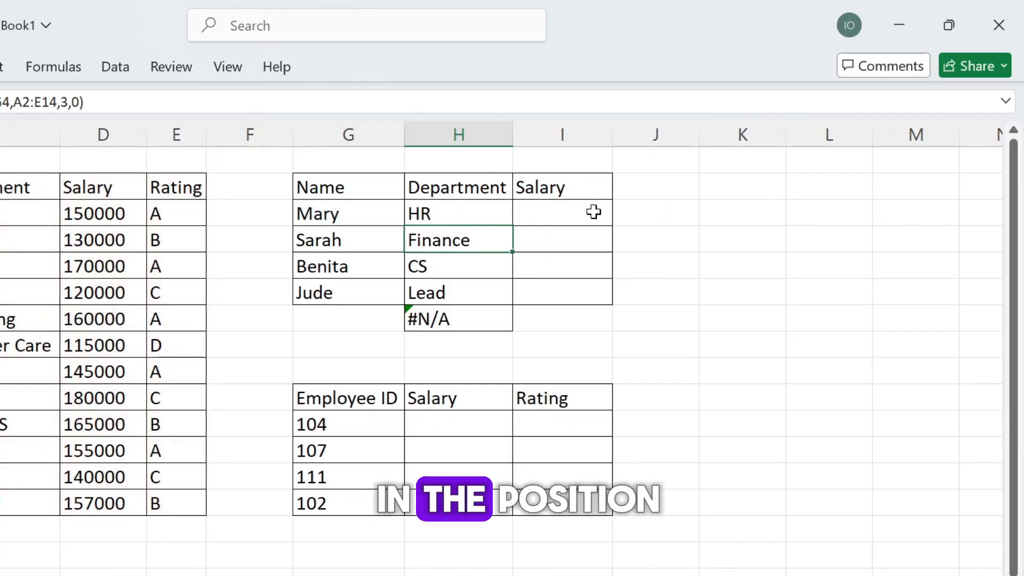
click(494, 213)
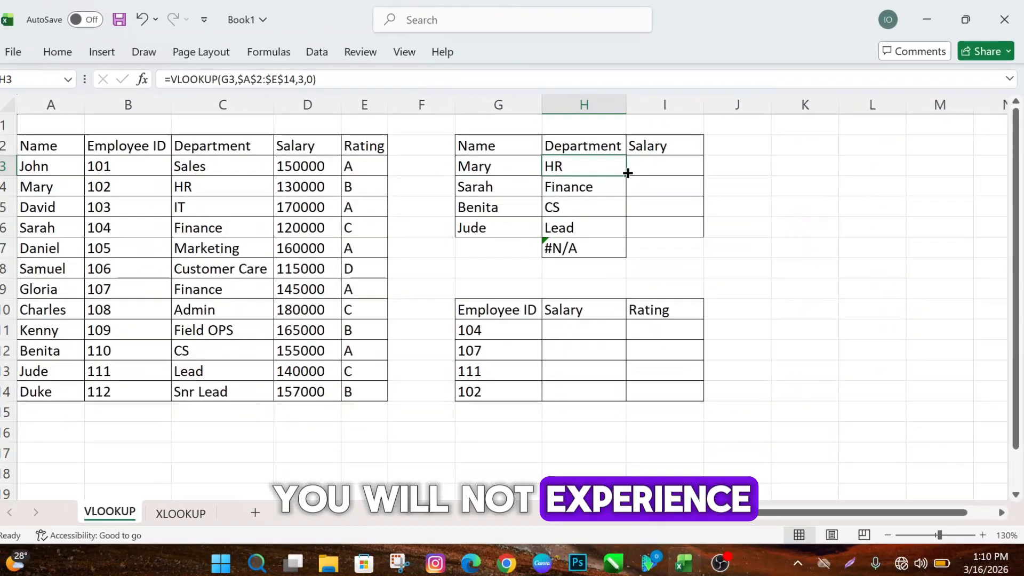
drag(591, 190, 601, 267)
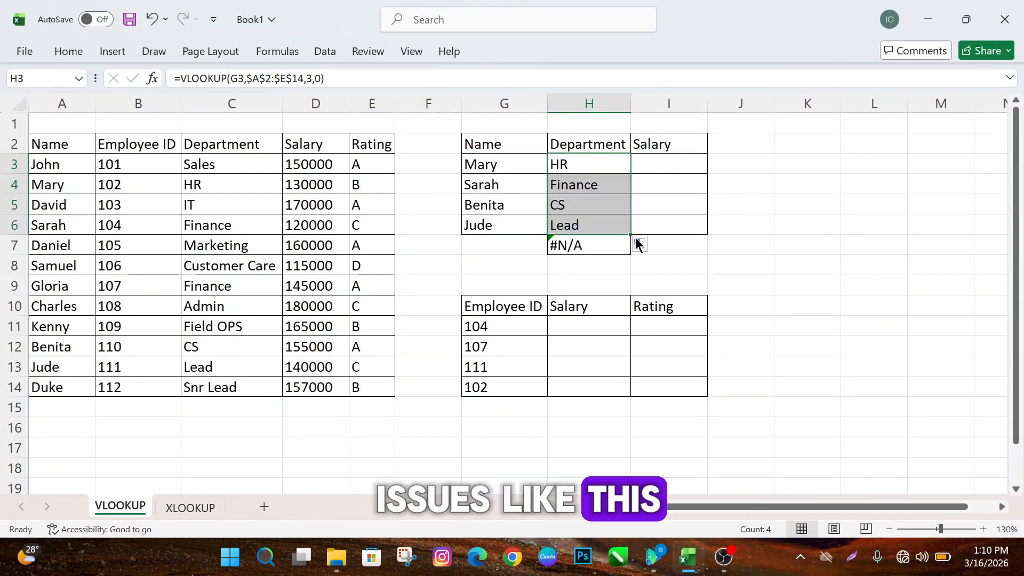
Check the table range in the department lookup formulas in H5 and H6.
double_click(594, 208)
click(545, 225)
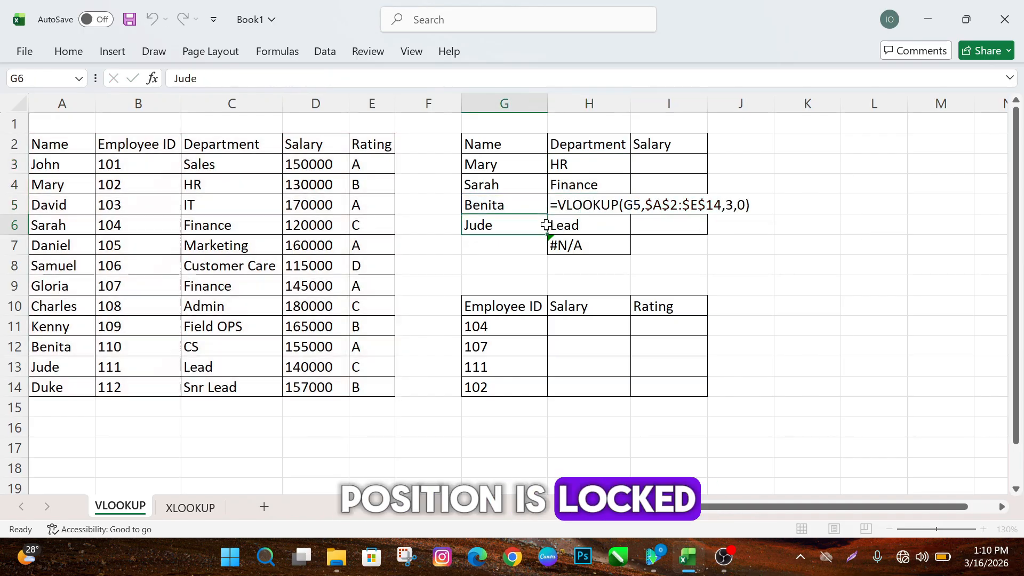
double_click(574, 226)
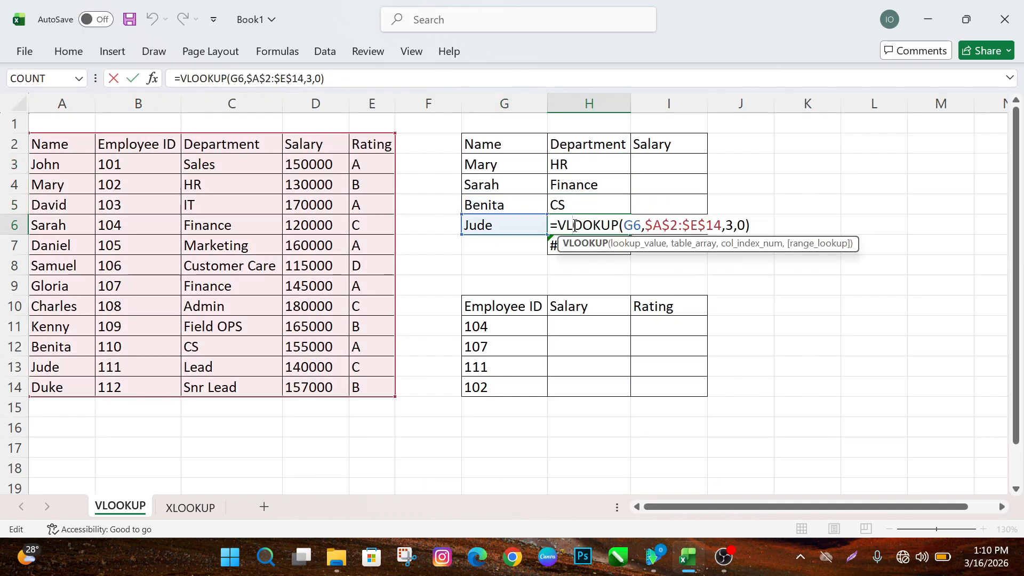
click(610, 263)
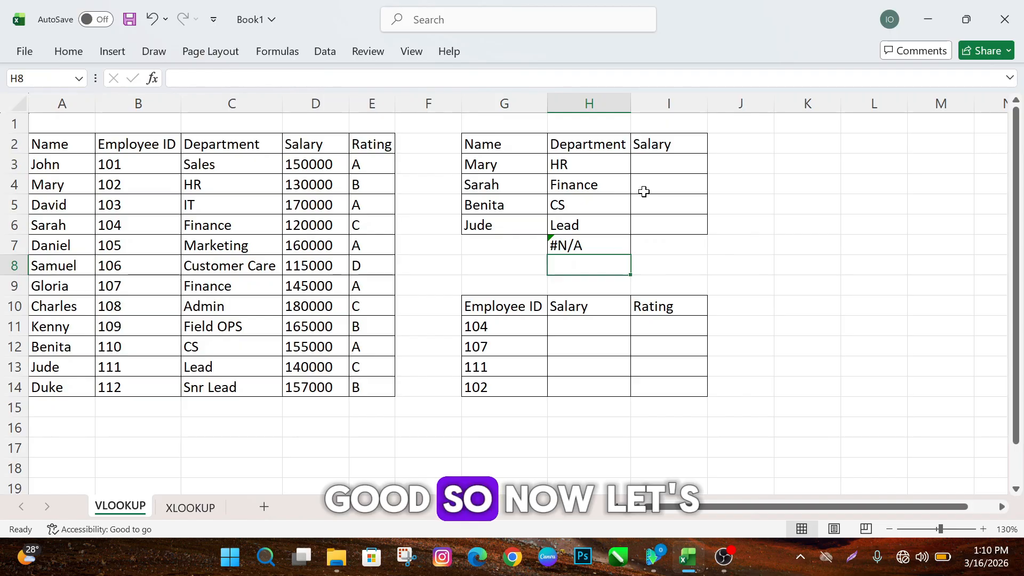
In I3, enter =VLOOKUP(G3,$A$2:$E$14,4,0) to return the salary, and fill it down through I6.
click(651, 168)
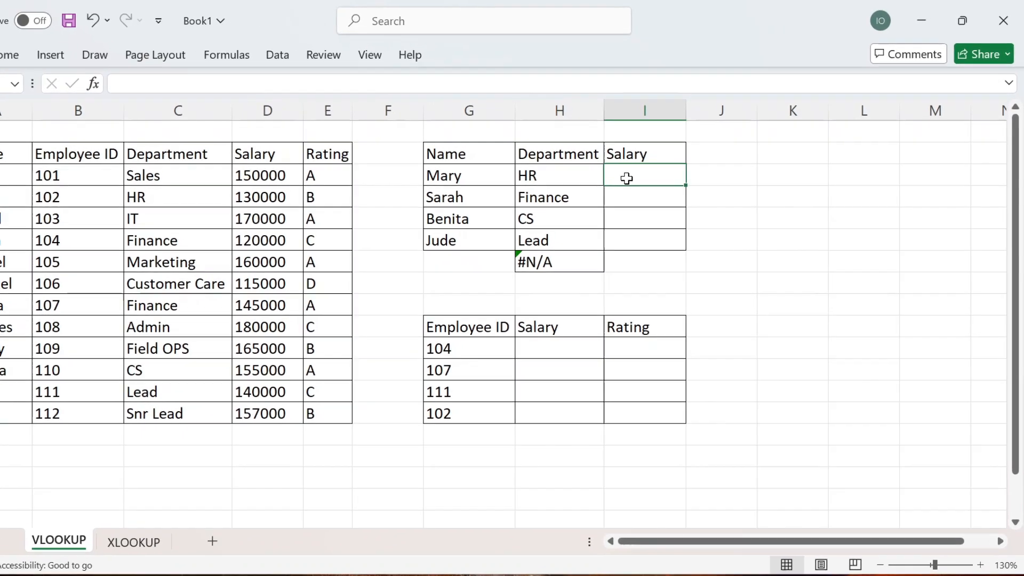
double_click(652, 167)
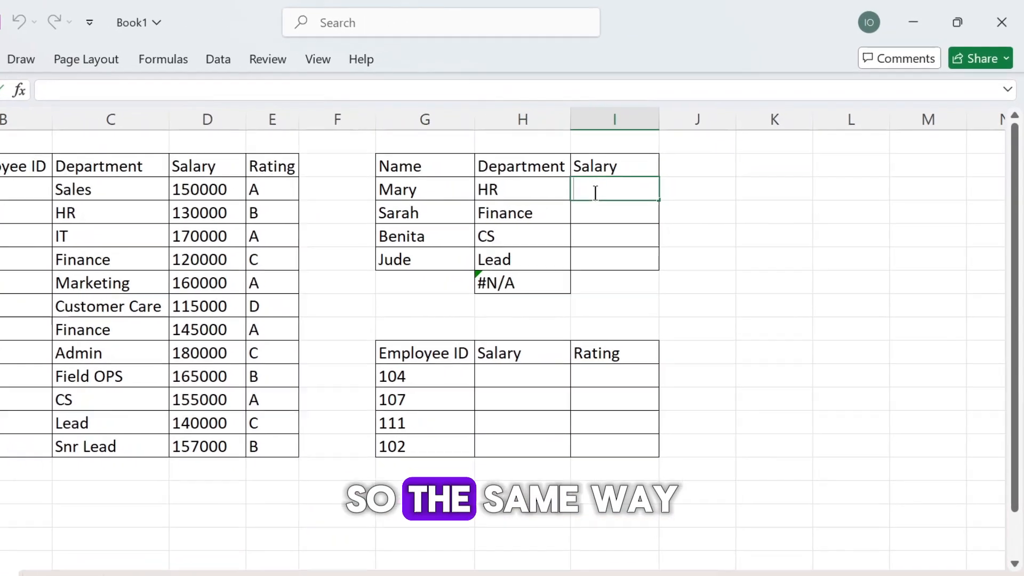
text(=)
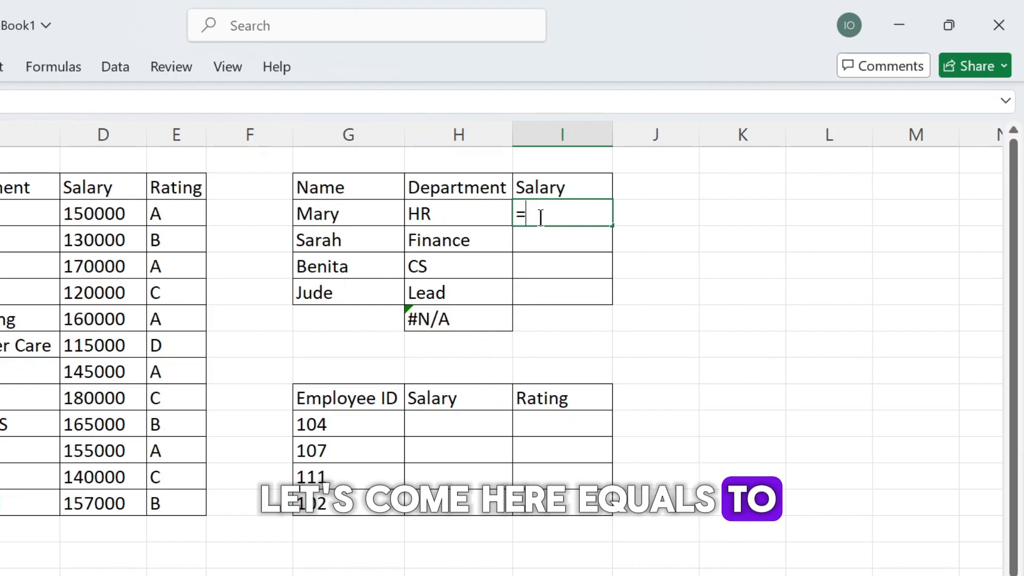
text(lo)
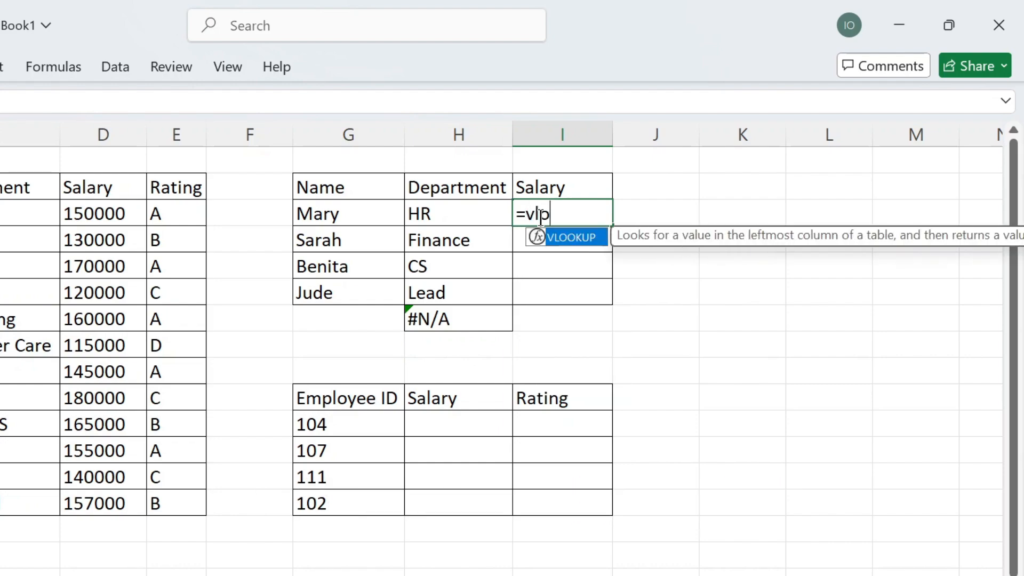
key(Tab)
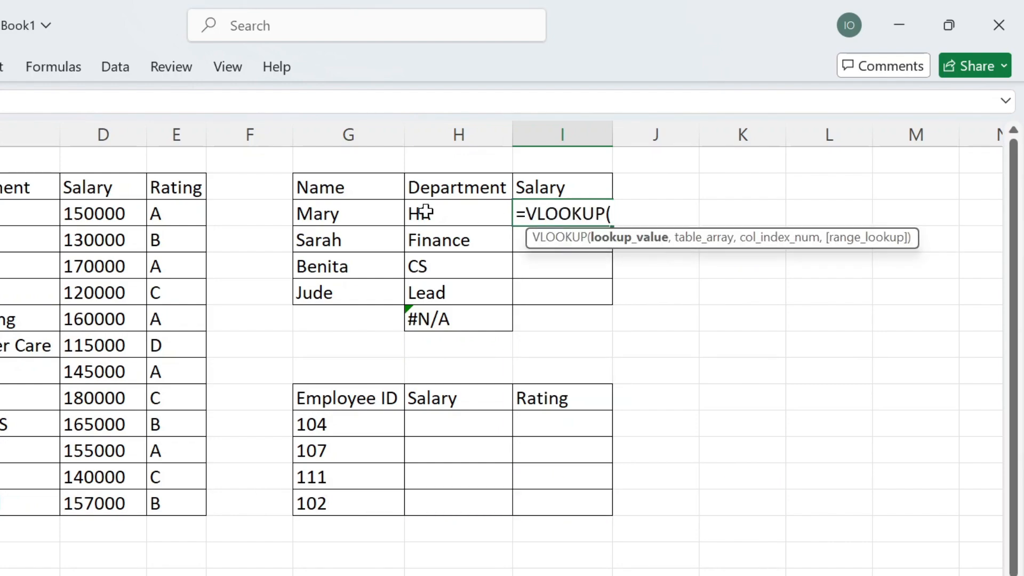
click(346, 212)
text(,)
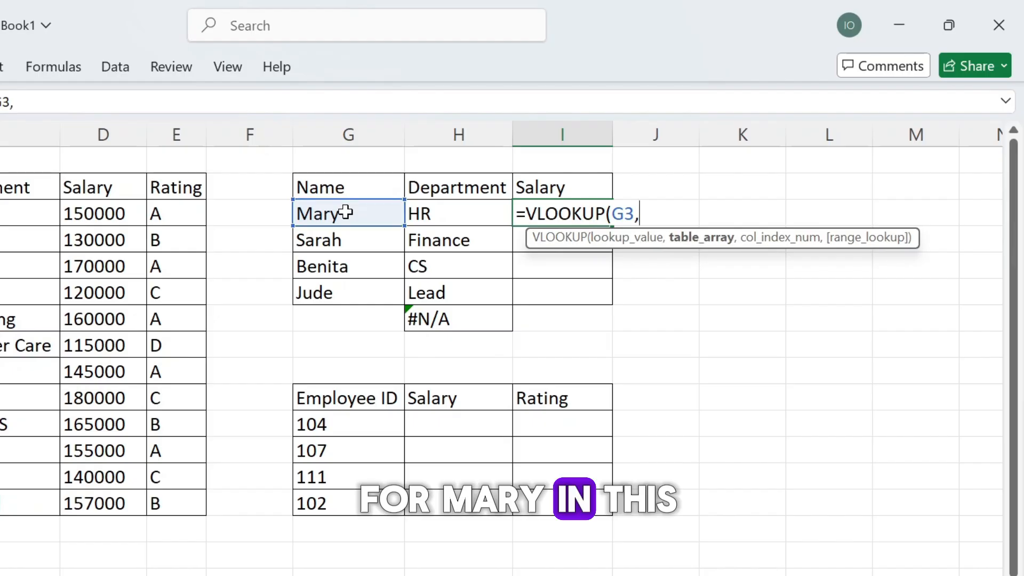
drag(71, 185, 482, 504)
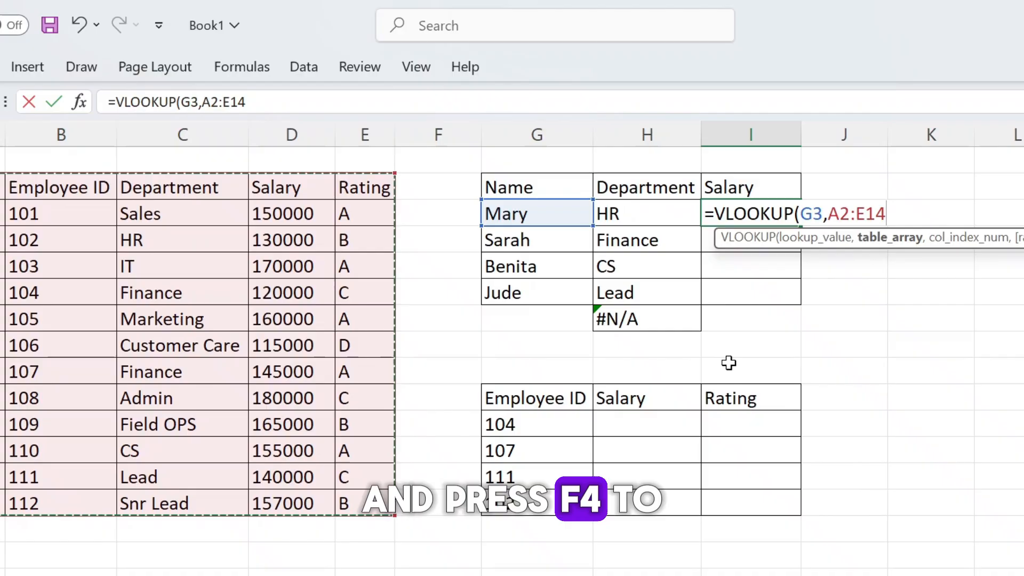
key(F4)
text(,)
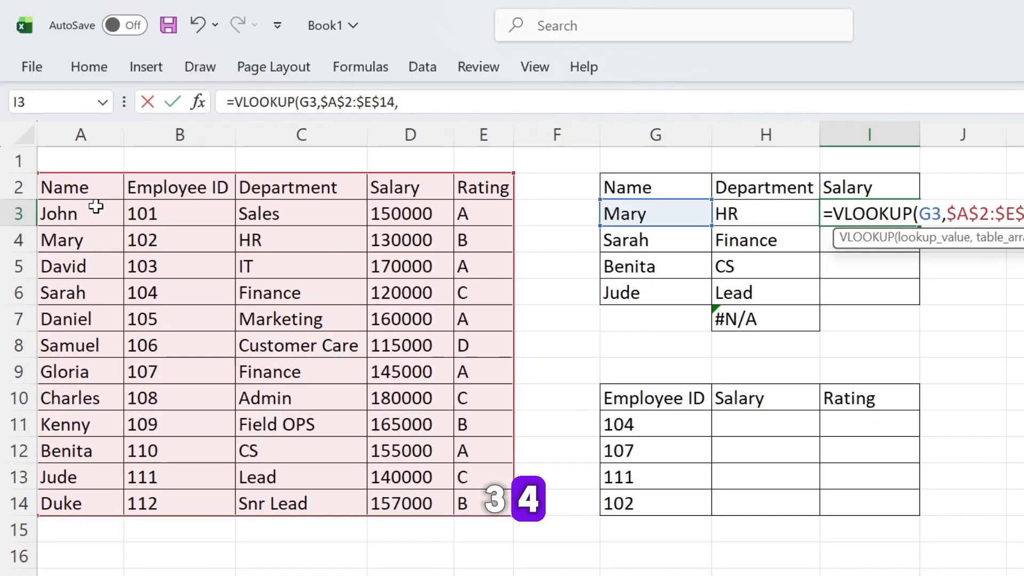
text(4)
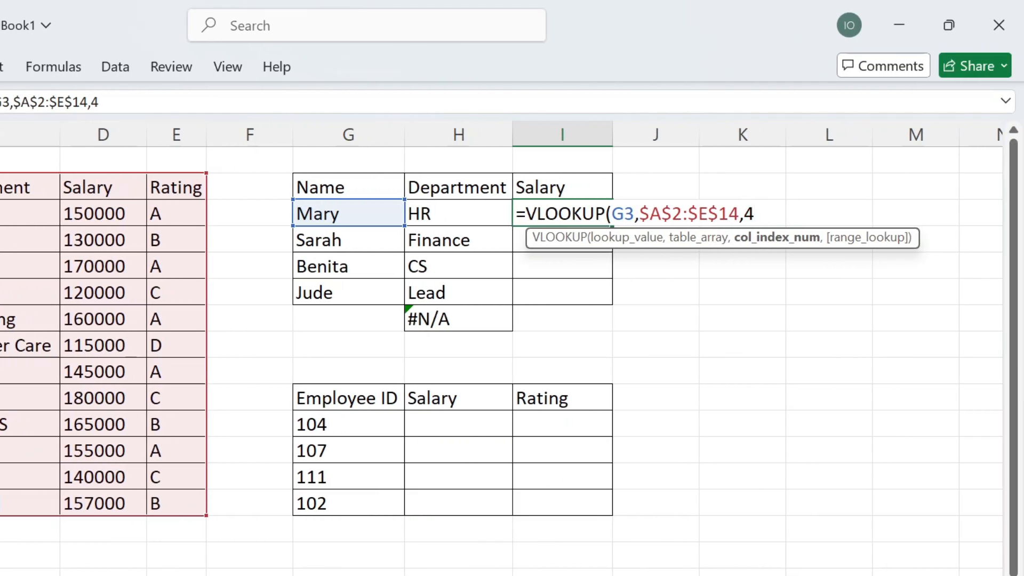
text(,0)
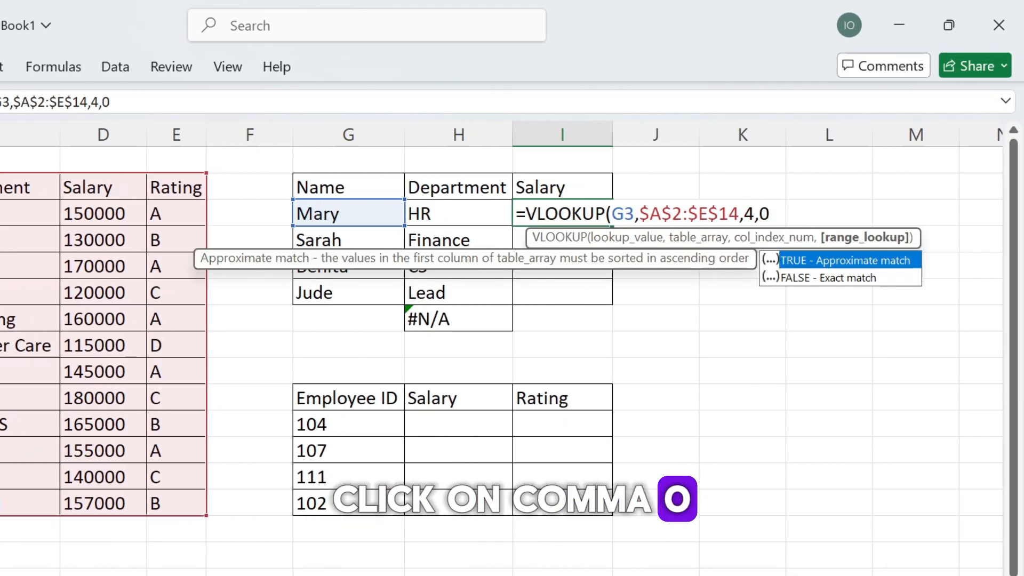
text())
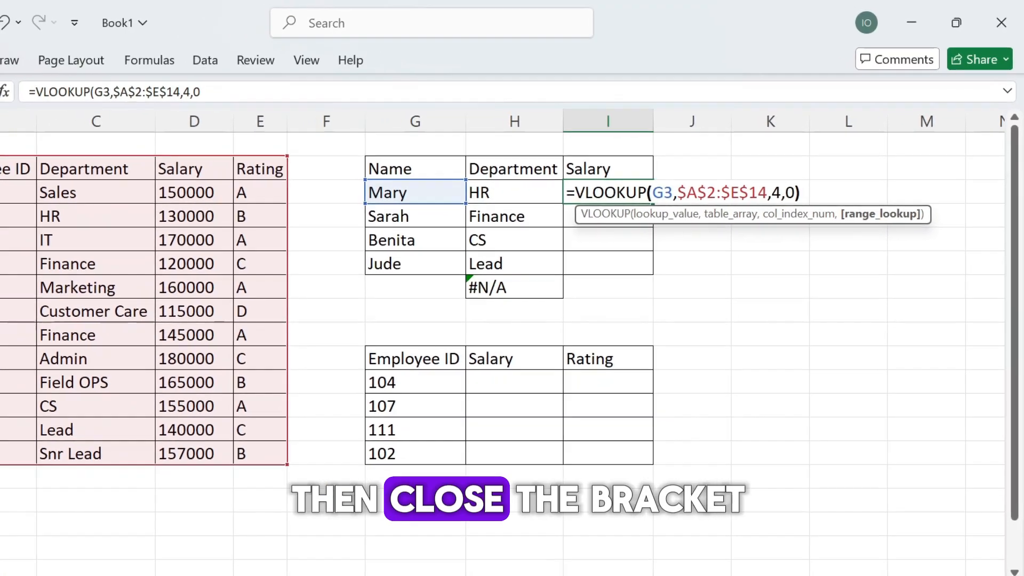
key(Return)
click(567, 214)
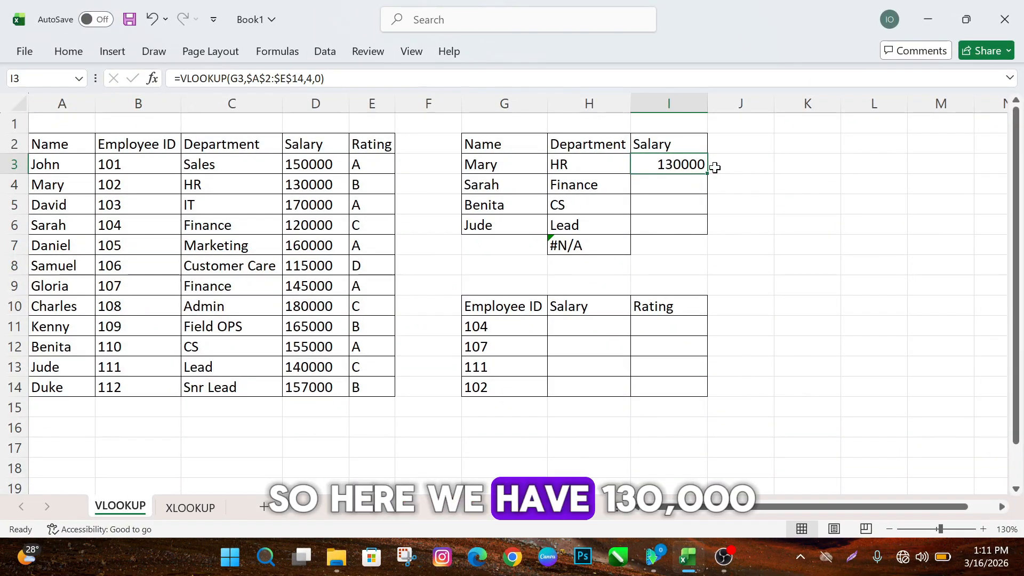
drag(708, 173, 706, 230)
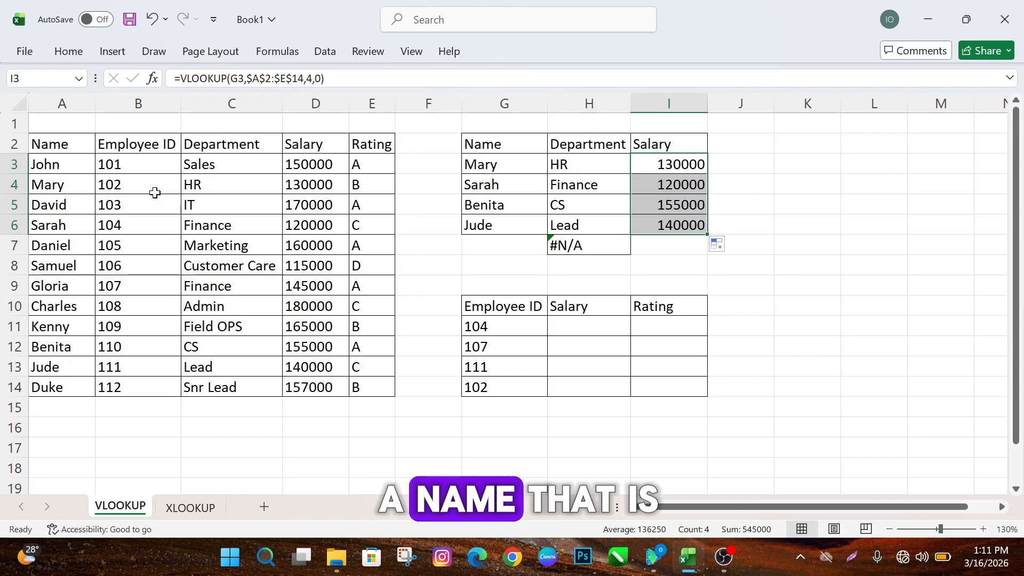
Add a name that is missing from the employee data's Name column to the lookup table in G7.
drag(57, 172, 58, 369)
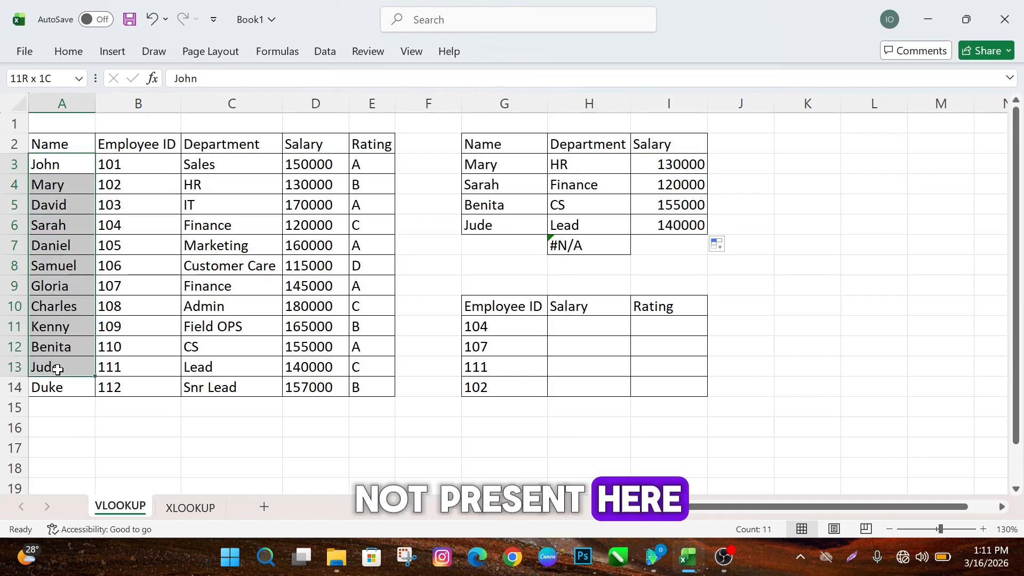
click(481, 245)
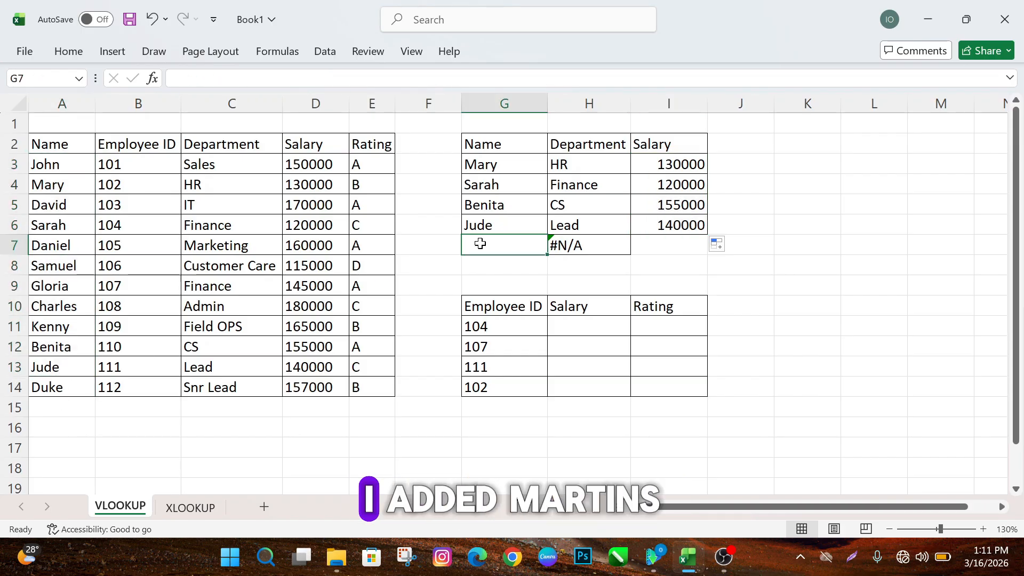
text(Marti)
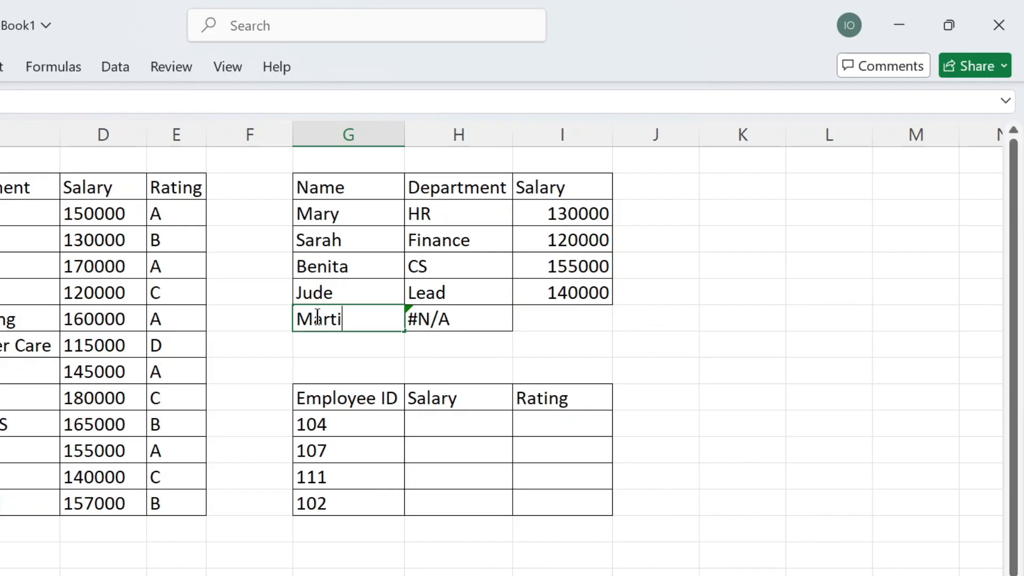
text(ns)
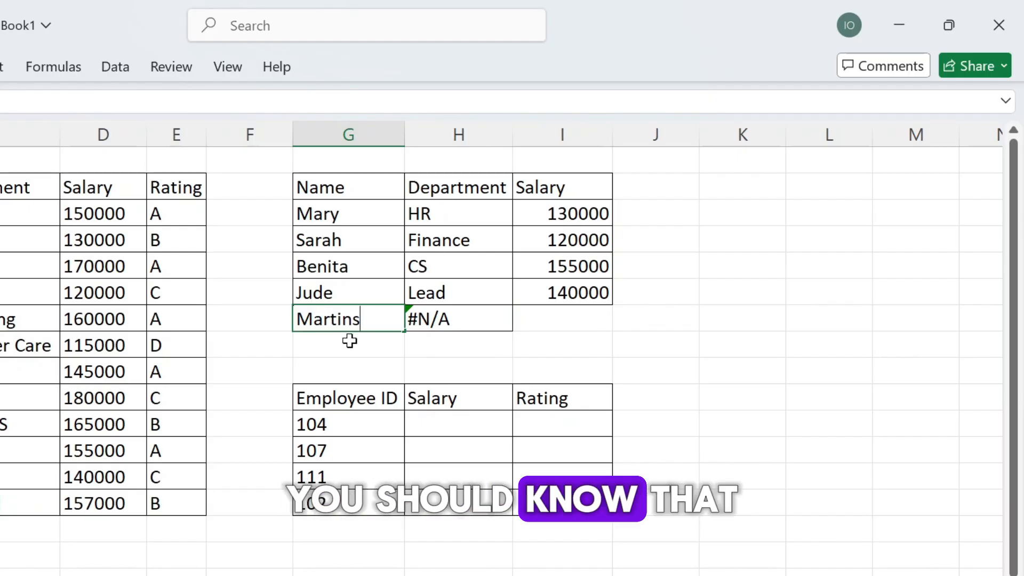
key(Return)
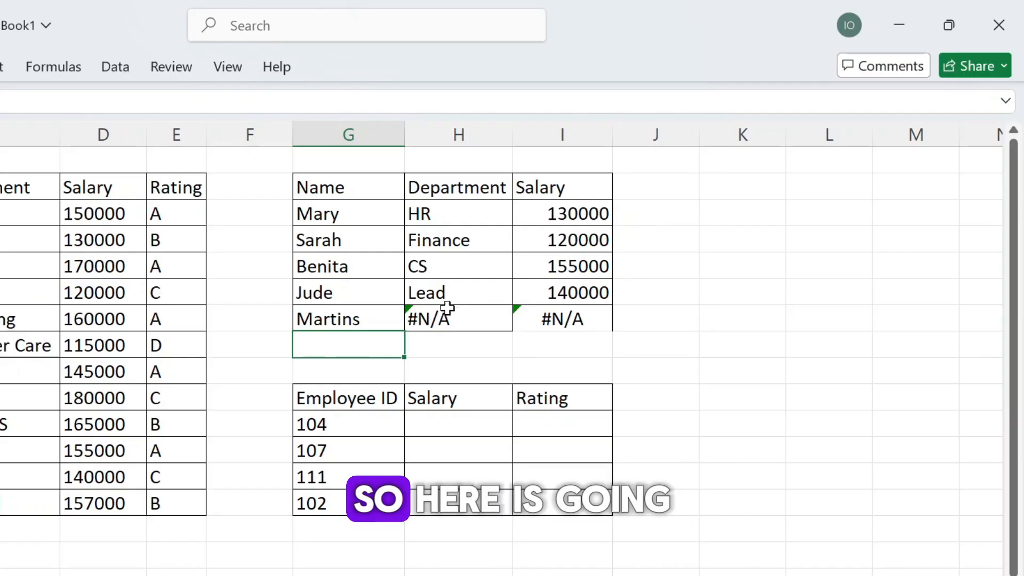
Inspect the error type and error-checking options for the department lookup in H7.
click(430, 318)
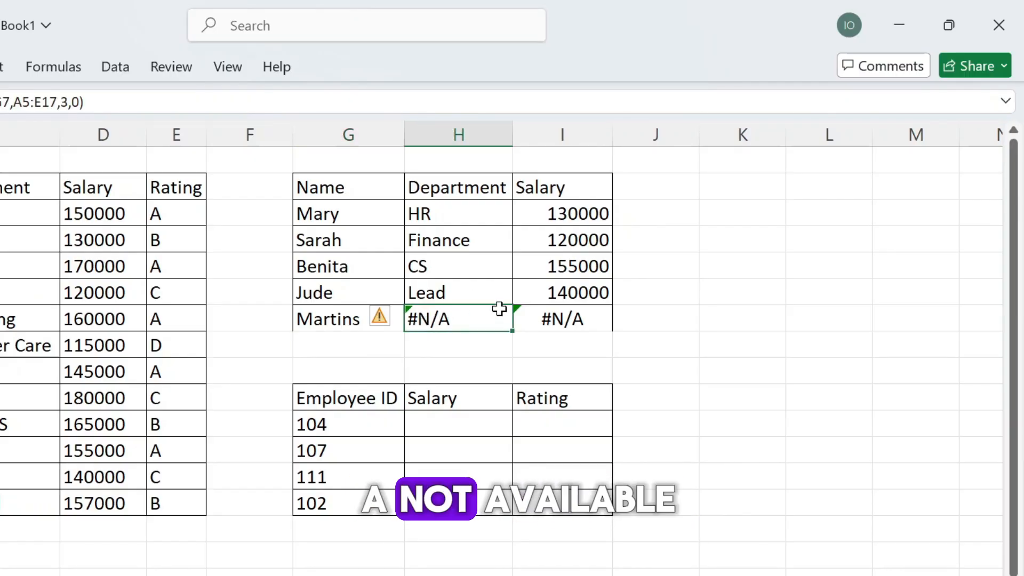
click(383, 327)
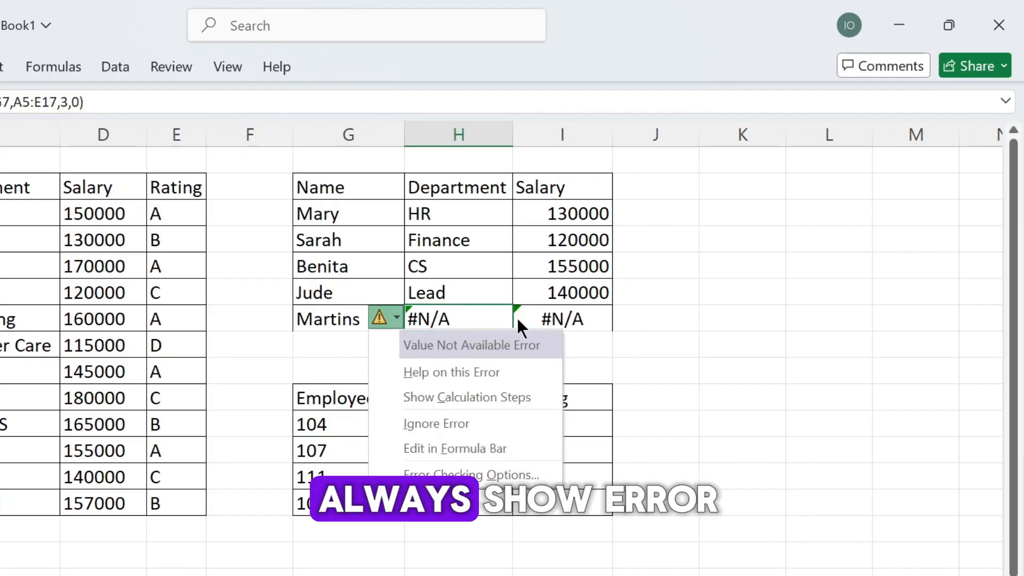
click(472, 314)
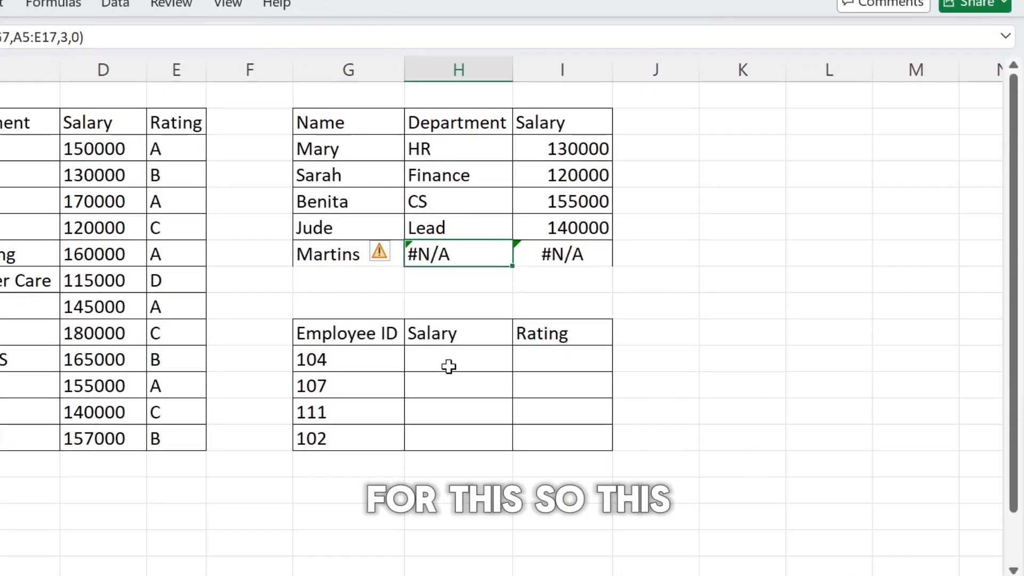
Locate the Employee ID column in the employee data that corresponds to the lookup ID in G11.
click(454, 425)
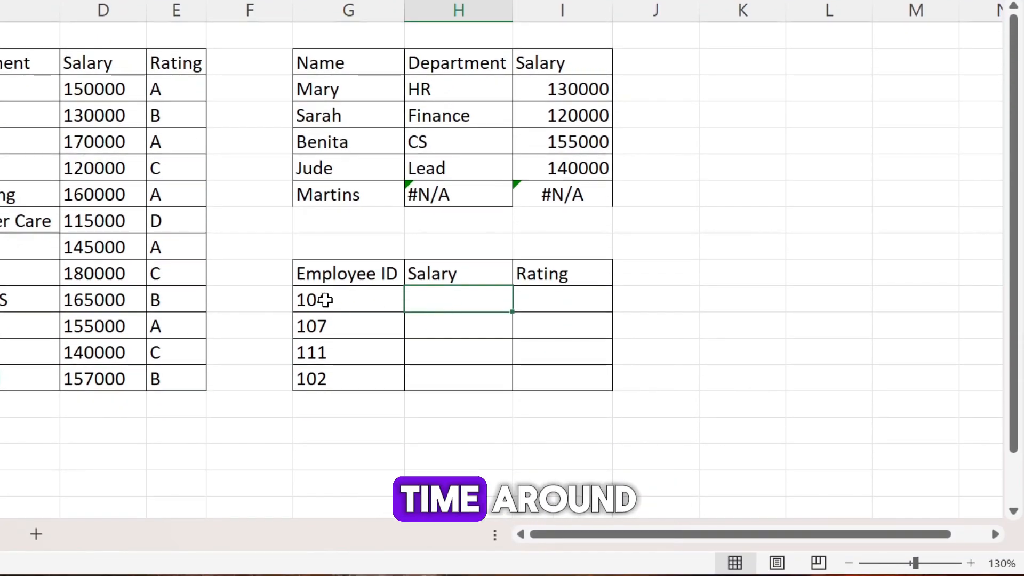
click(325, 300)
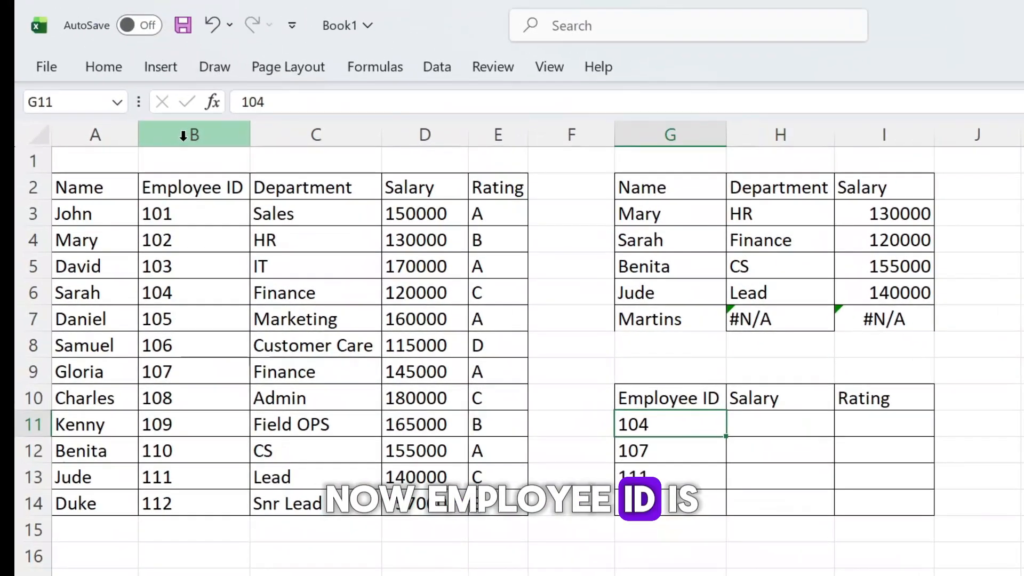
click(183, 137)
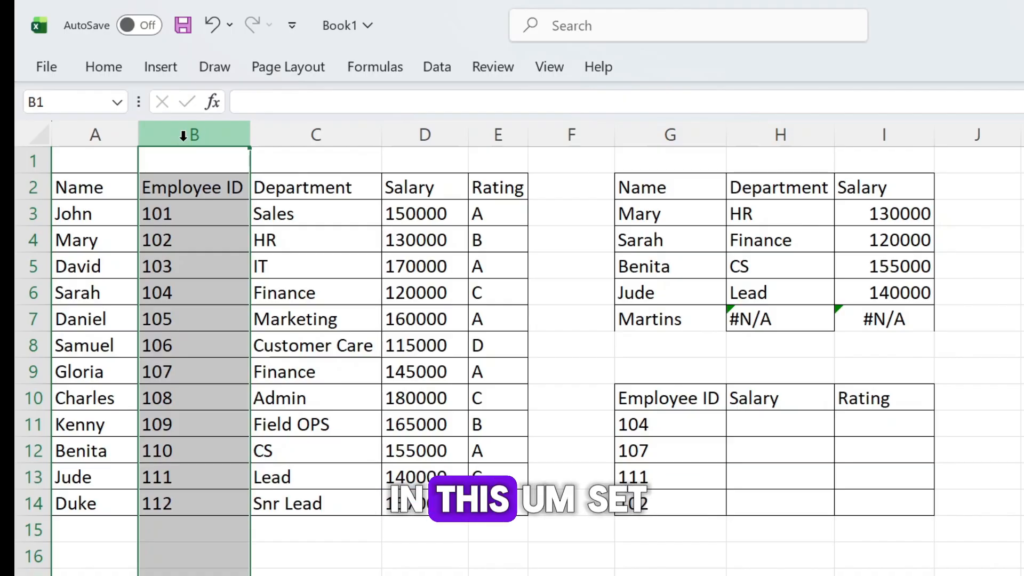
Highlight the Employee ID column of the employee data with a yellow fill.
click(108, 75)
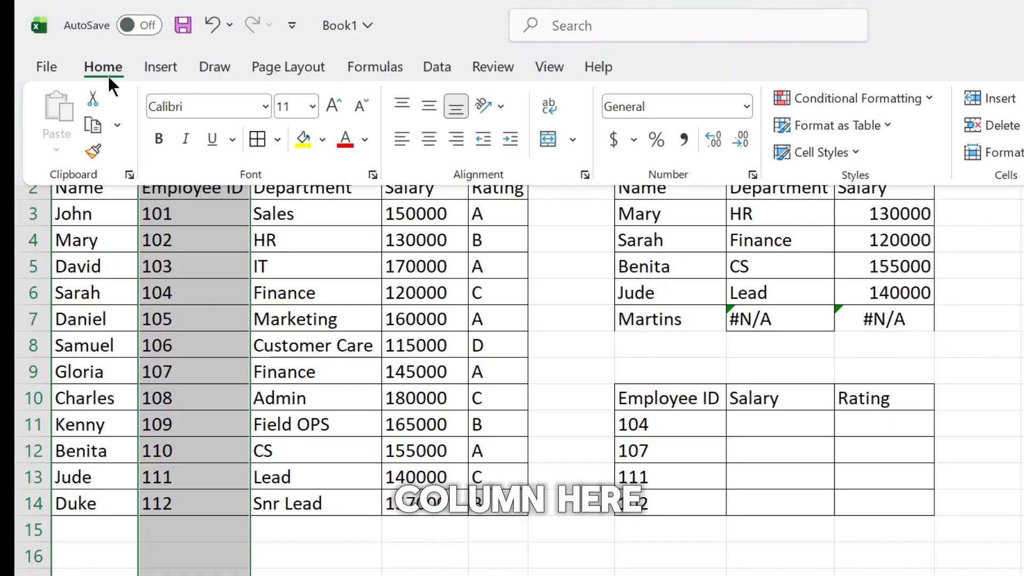
click(302, 139)
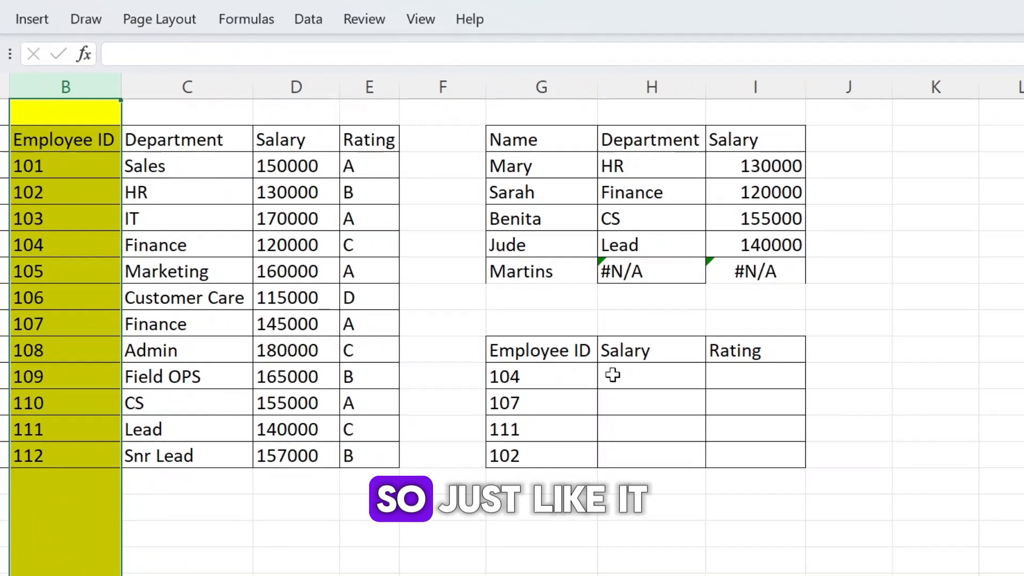
In H11, enter =VLOOKUP(G11,B2:E14,3,0) to return the salary for the employee ID.
double_click(612, 375)
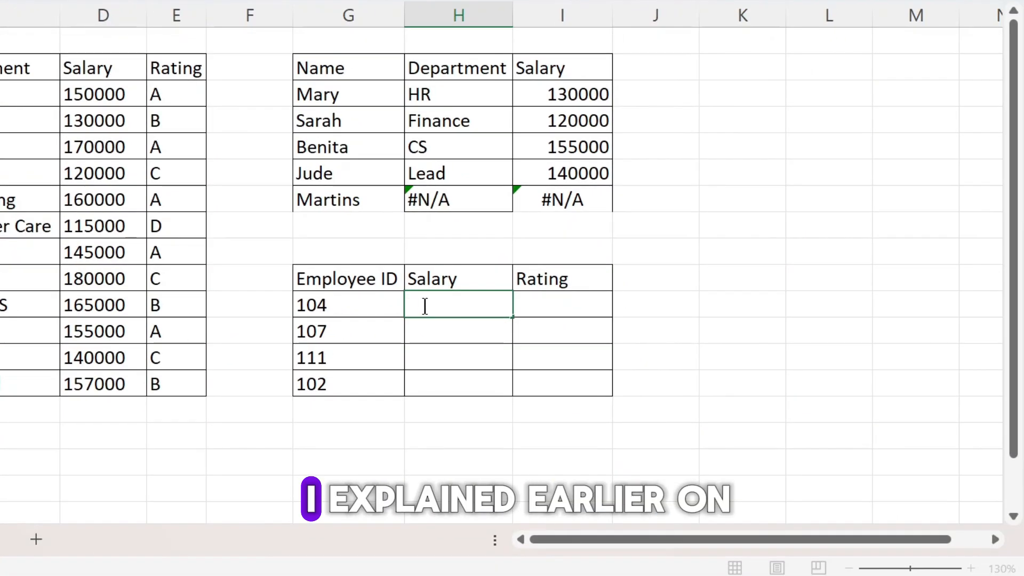
text(=)
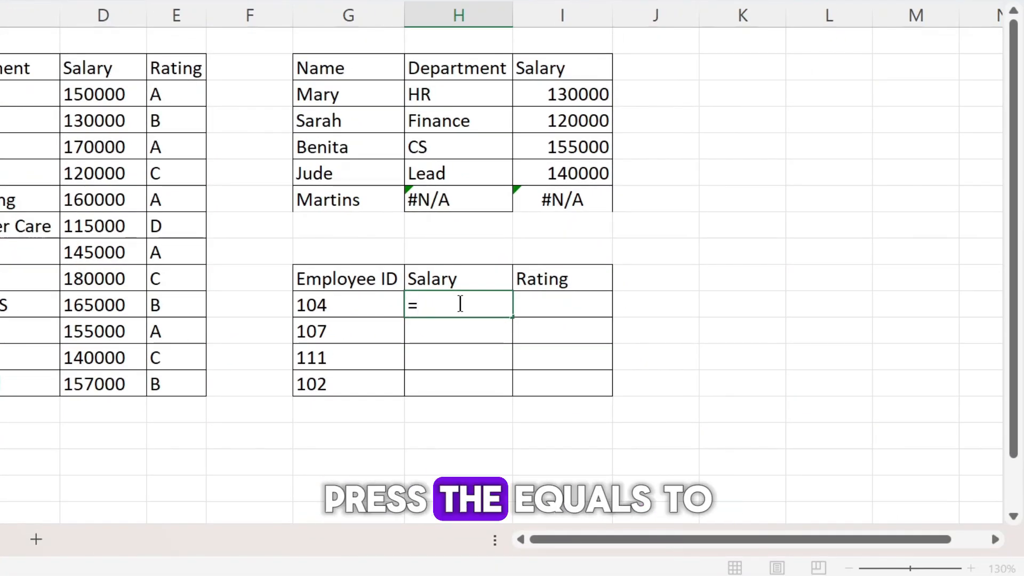
text(vlo)
key(Tab)
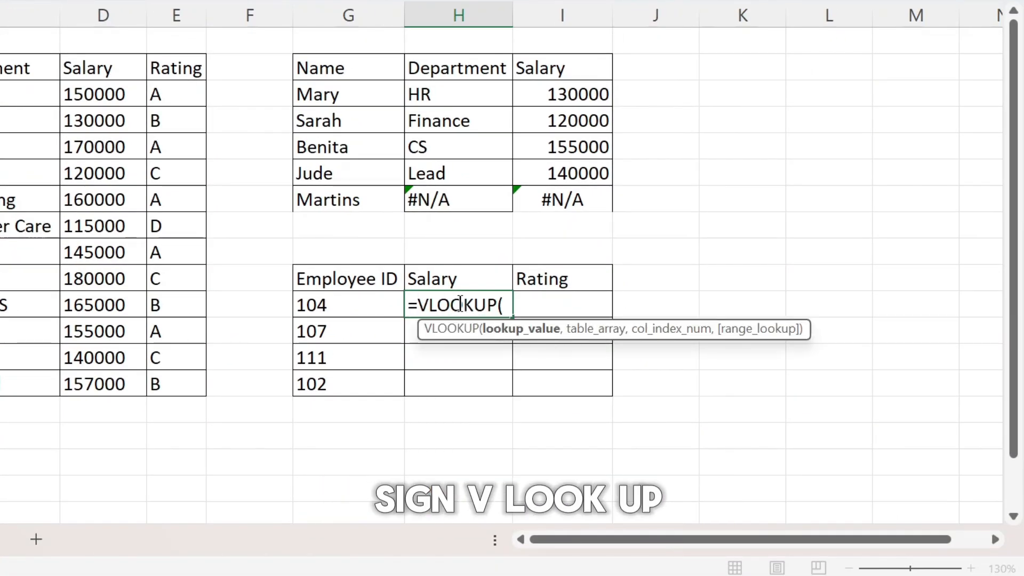
click(339, 304)
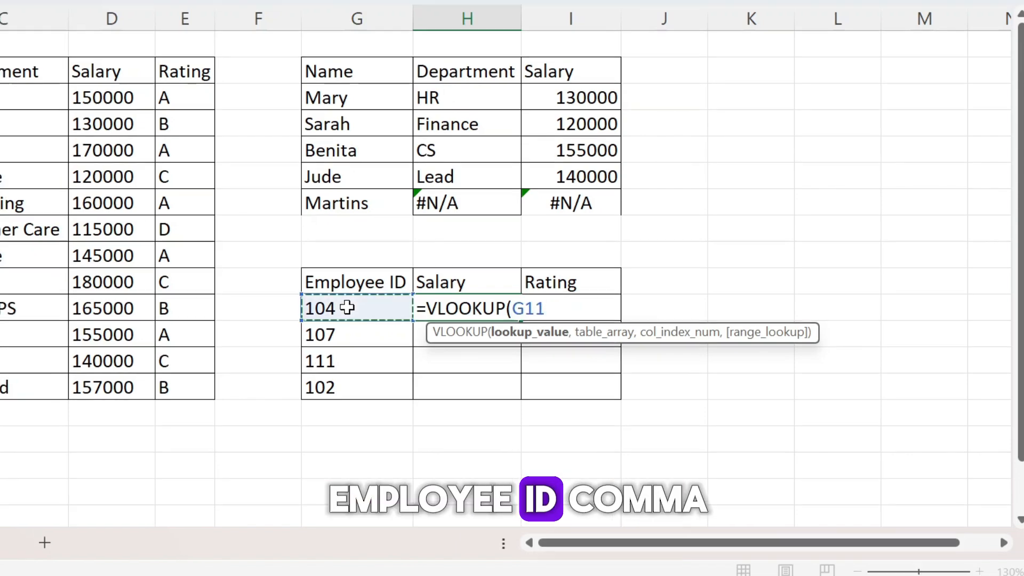
text(,)
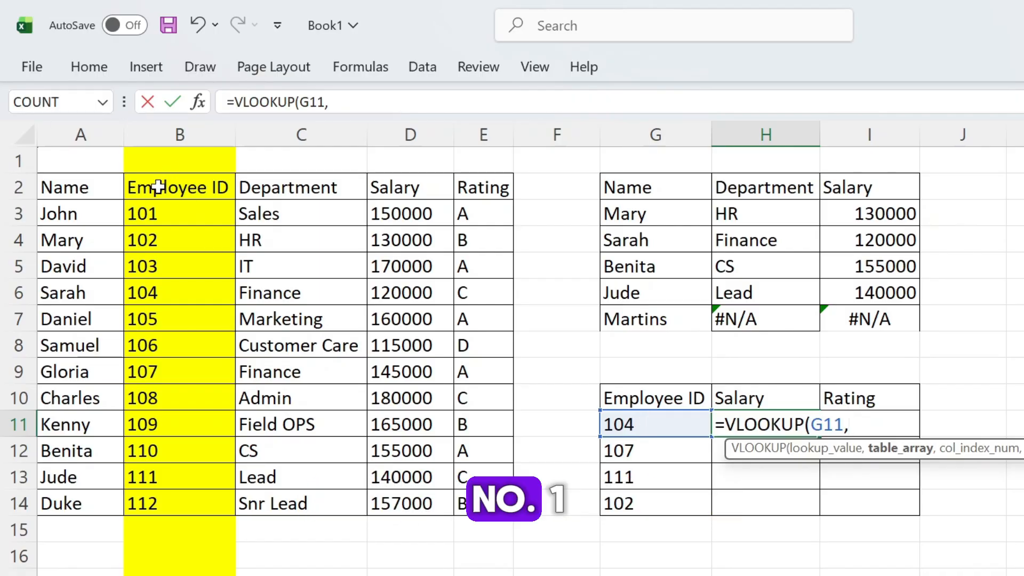
drag(158, 181, 469, 499)
text(,)
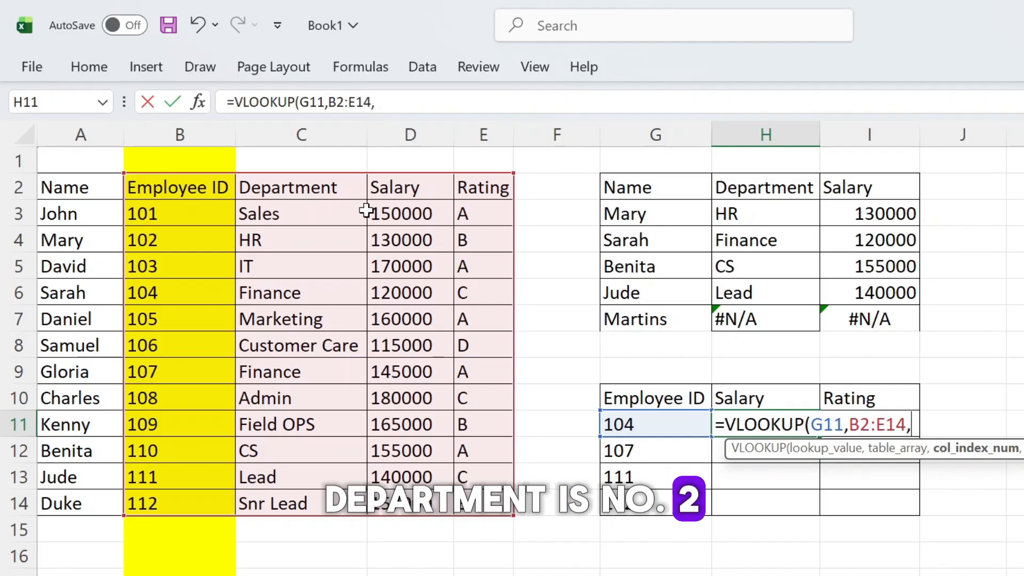
text(3,)
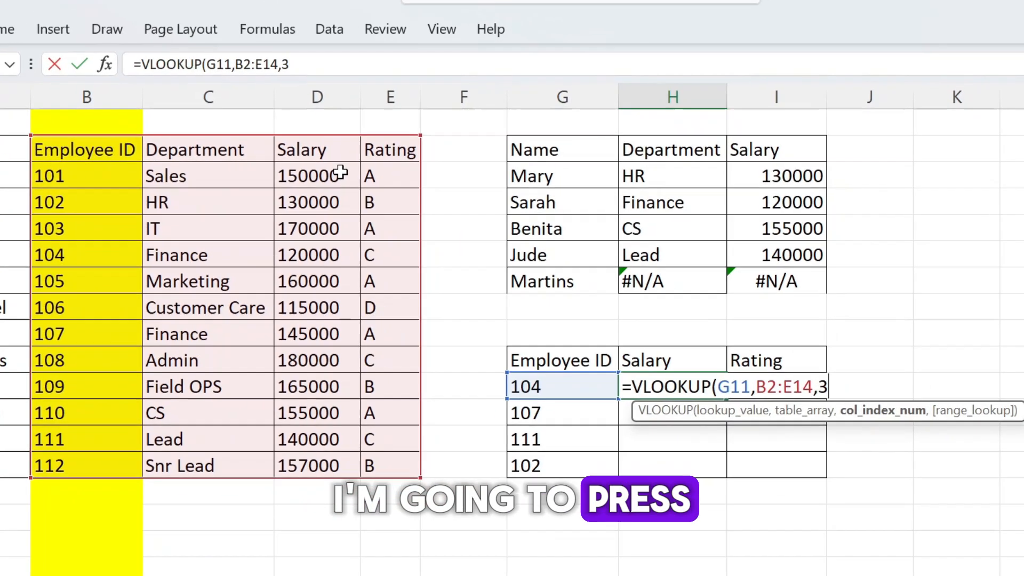
text(0)
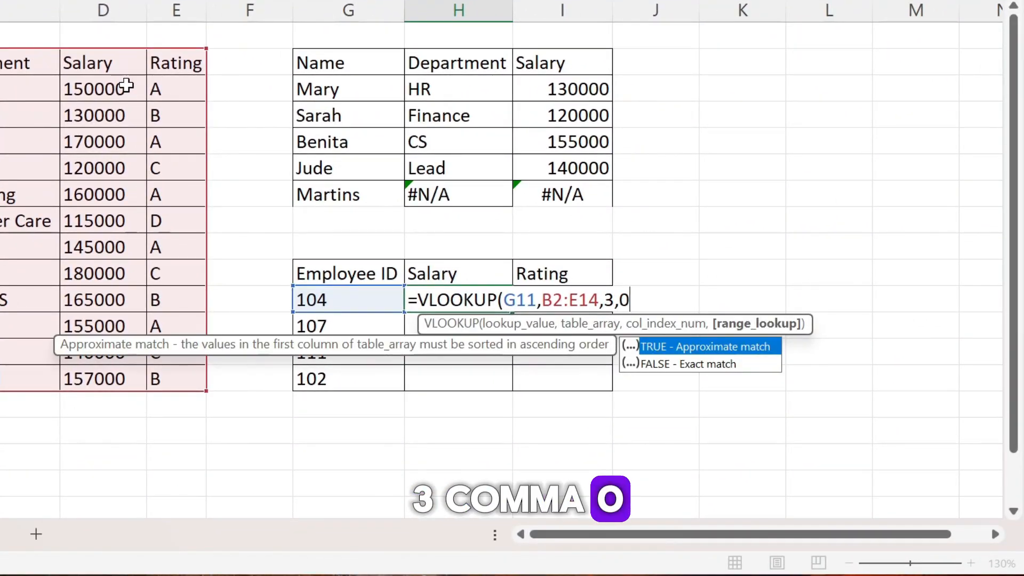
text())
key(Return)
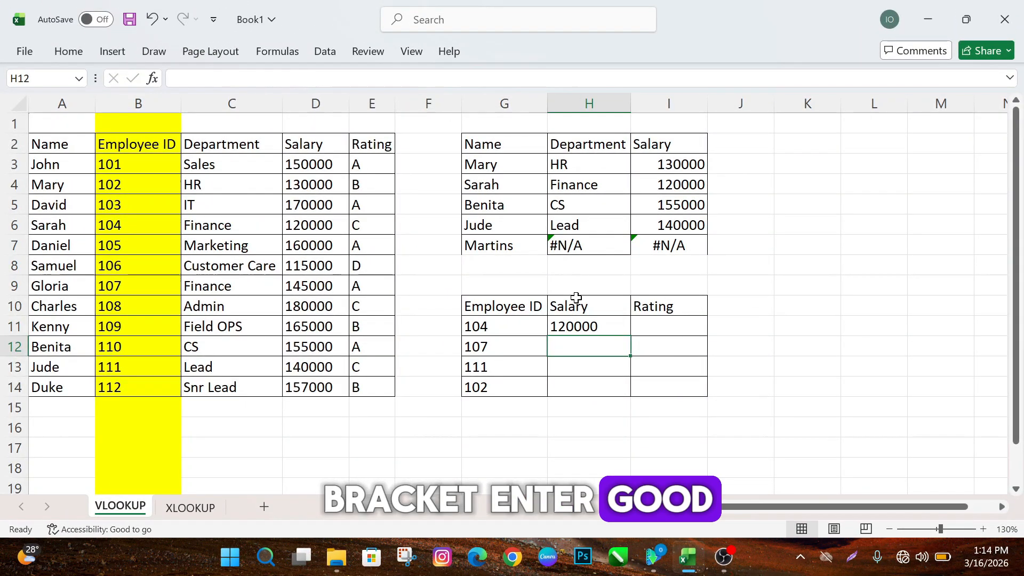
Lock the table range in H11's formula as $B$2:$E$14, and fill the formula down through H14.
click(570, 326)
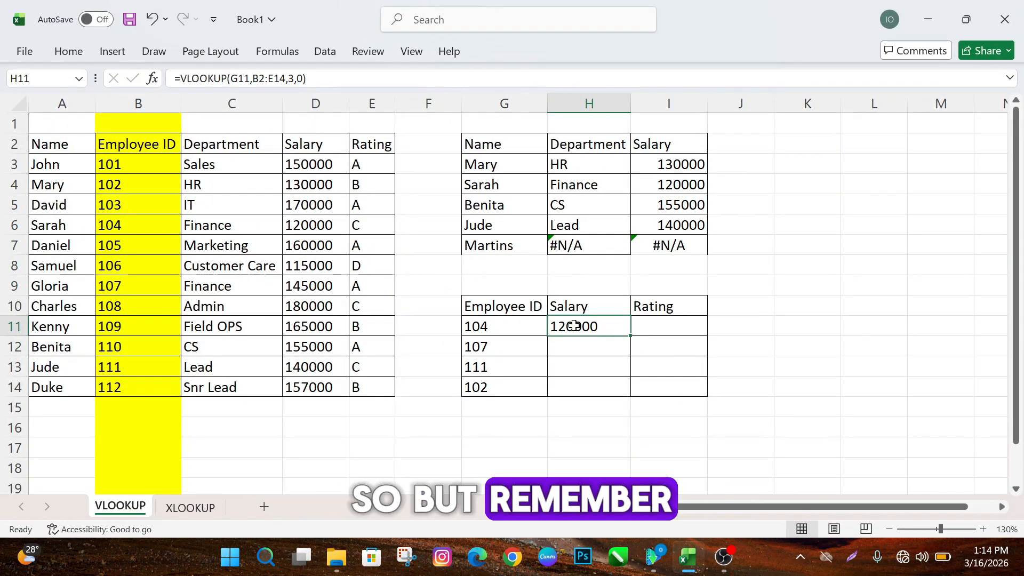
double_click(569, 326)
click(674, 328)
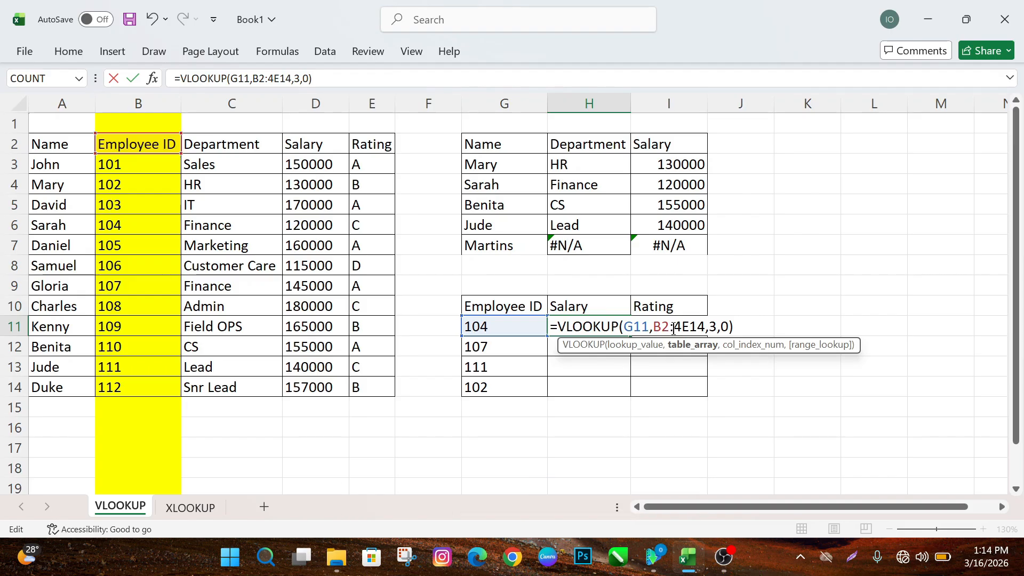
key(F4)
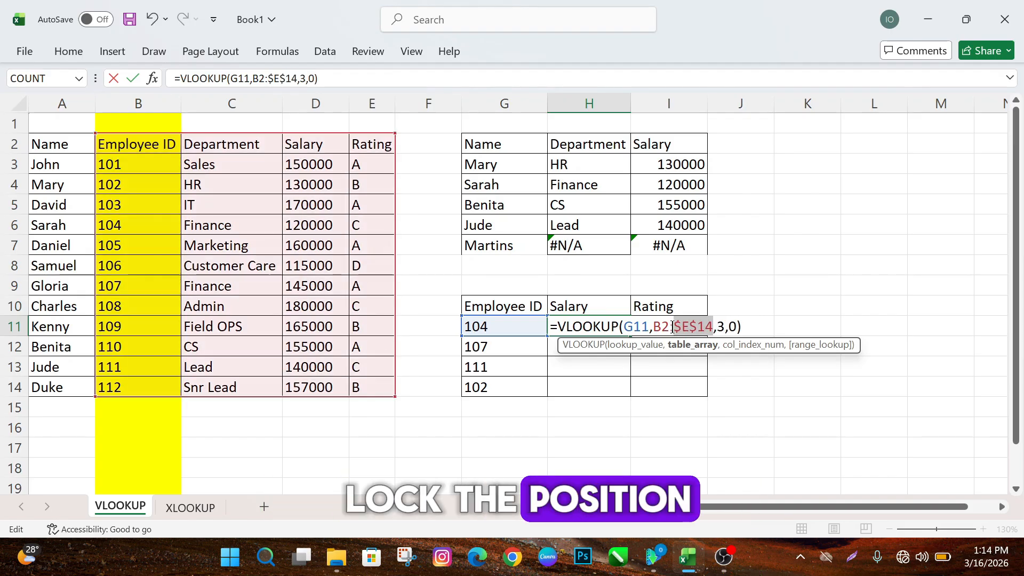
click(656, 326)
key(F4)
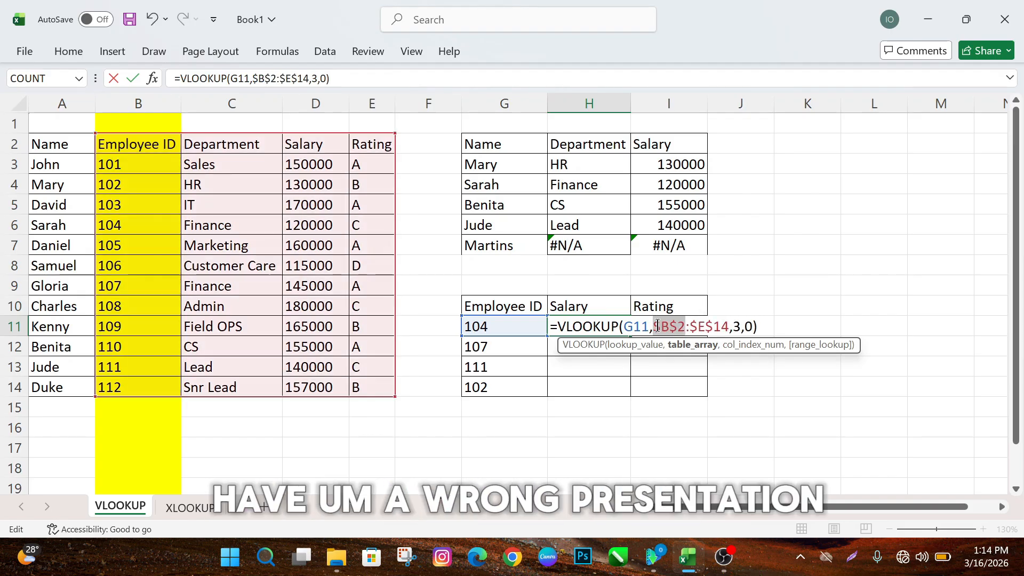
key(Return)
click(598, 326)
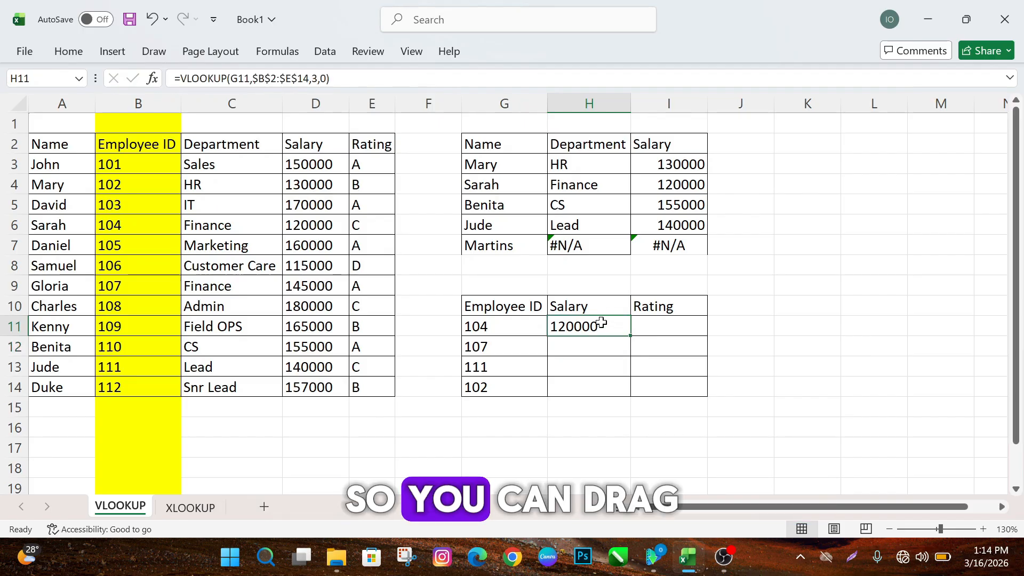
drag(631, 339, 633, 392)
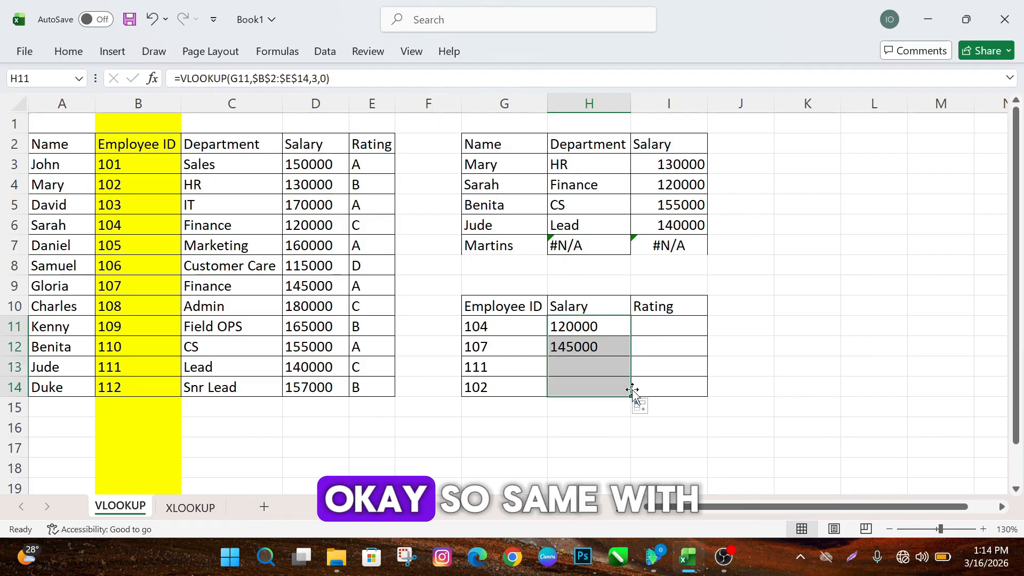
click(655, 319)
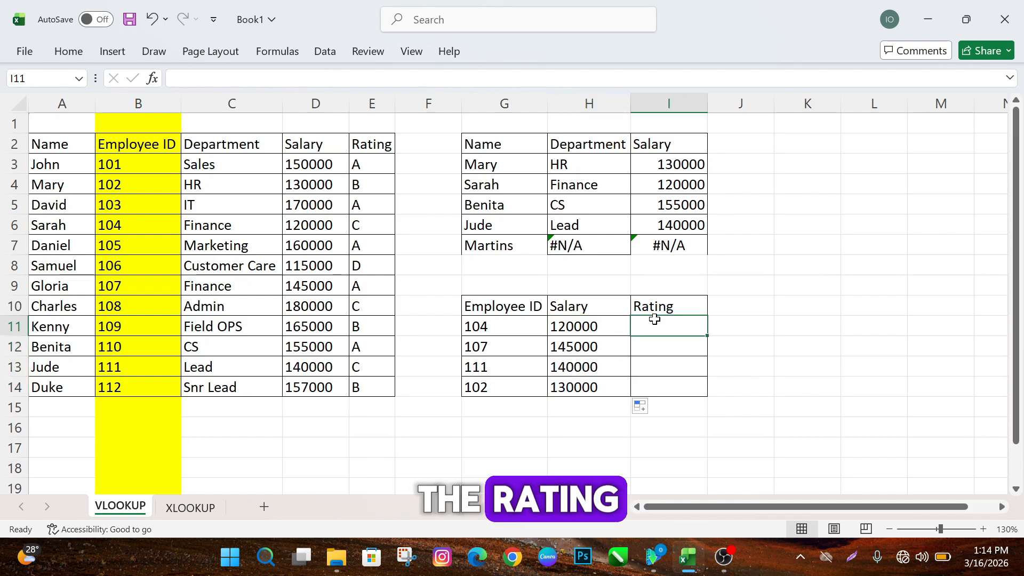
click(594, 325)
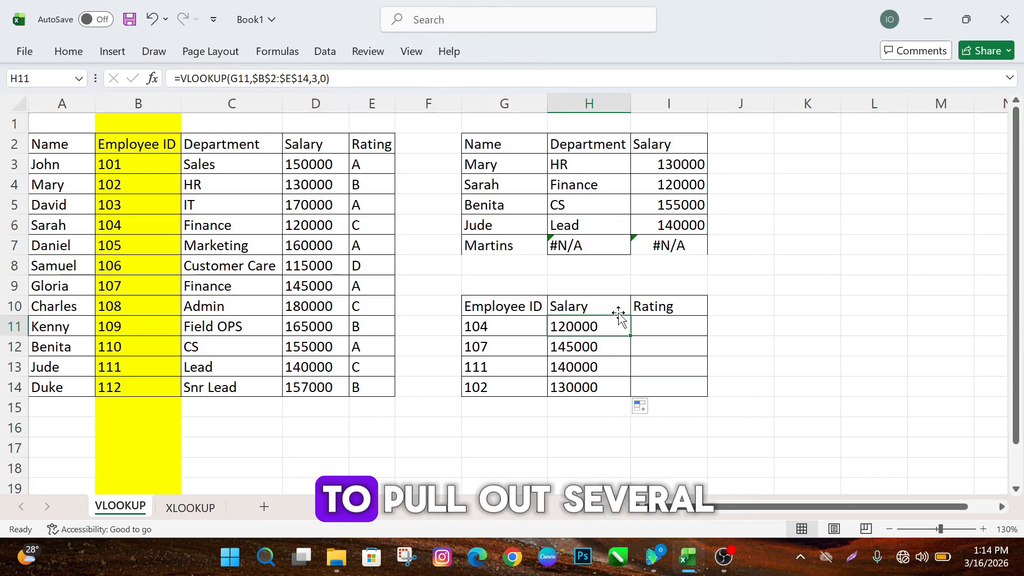
click(658, 308)
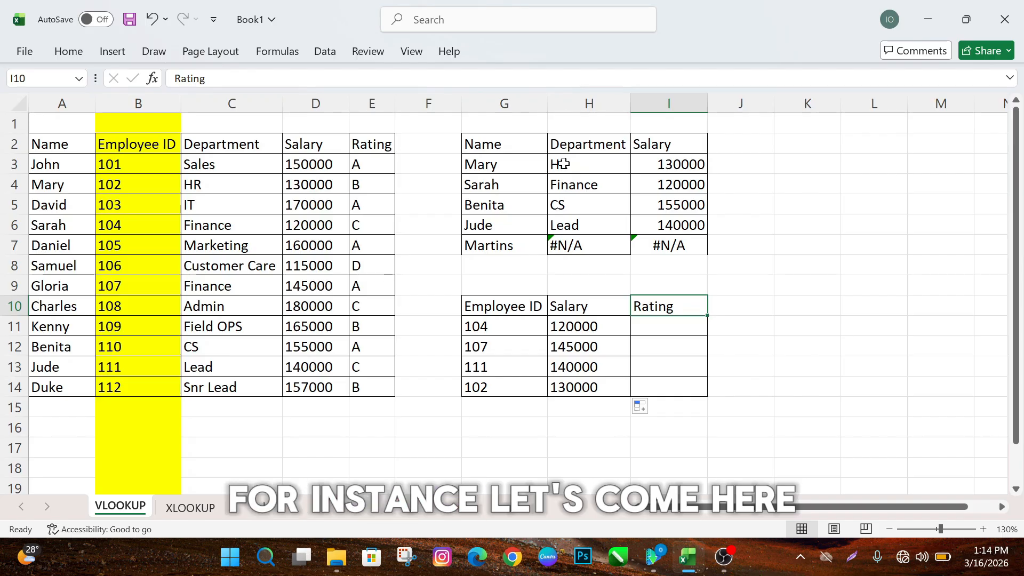
Clear the department and salary results in H3:I7 and the contents of the employee ID lookup table in G10:I14.
drag(565, 164, 657, 241)
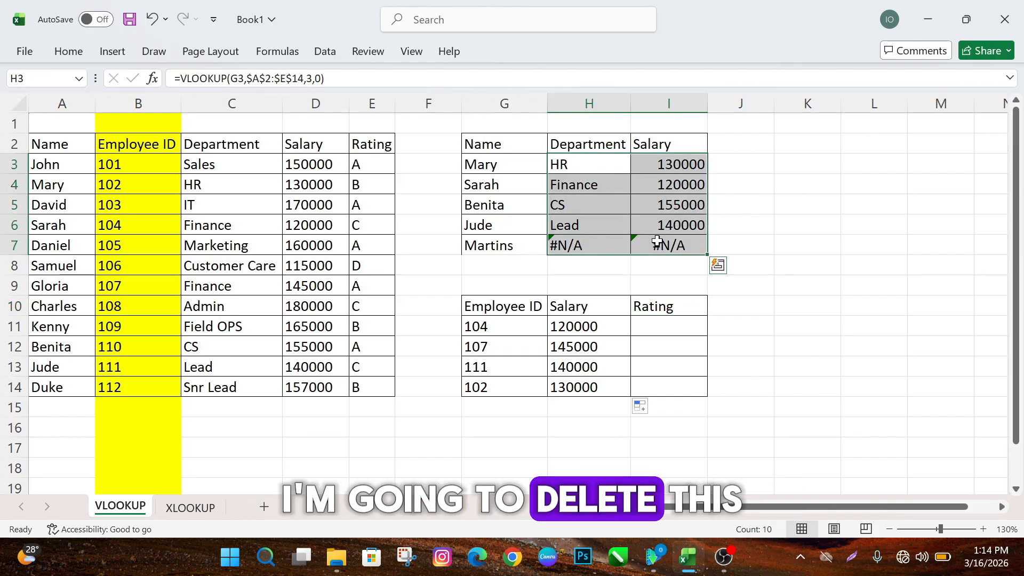
key(Delete)
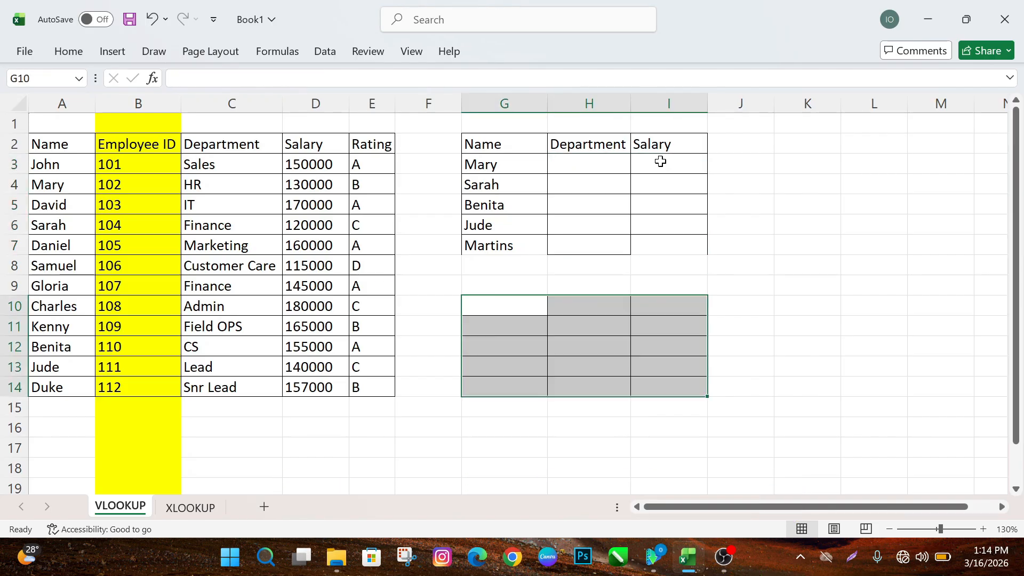
Add a Rating column header in J2, beside the Salary header of the name lookup table.
click(664, 142)
click(724, 141)
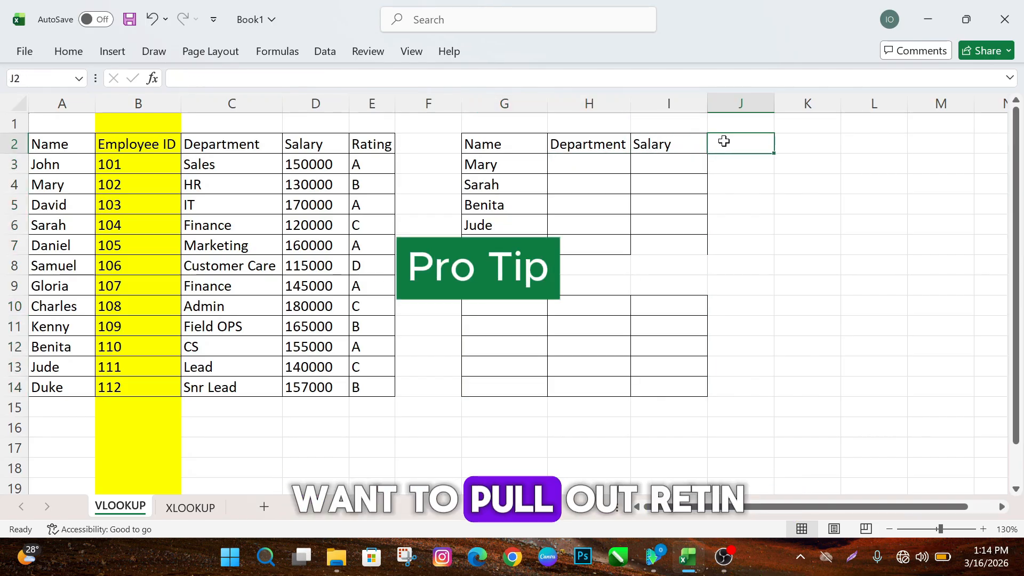
text(Rating)
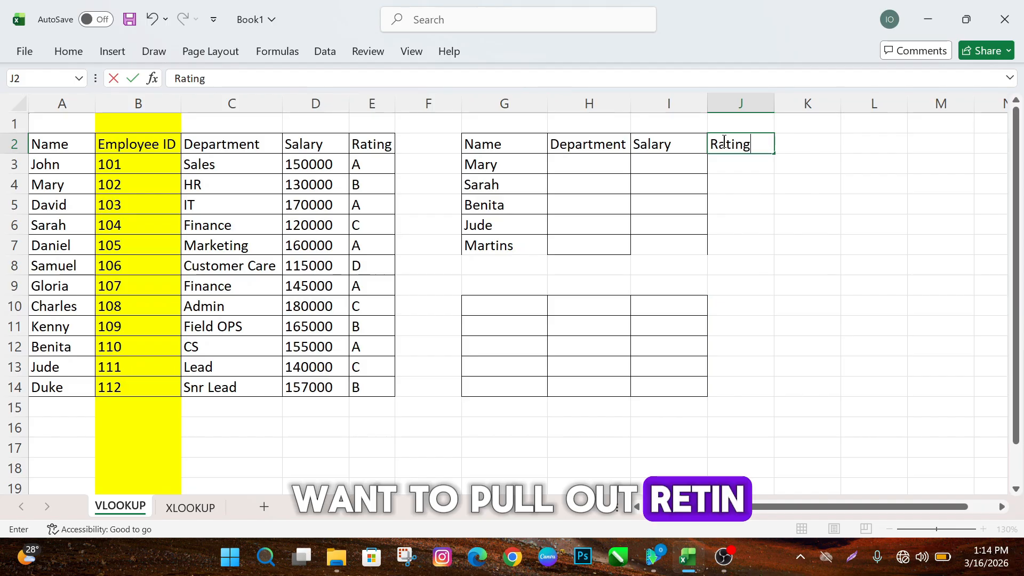
click(731, 169)
click(574, 165)
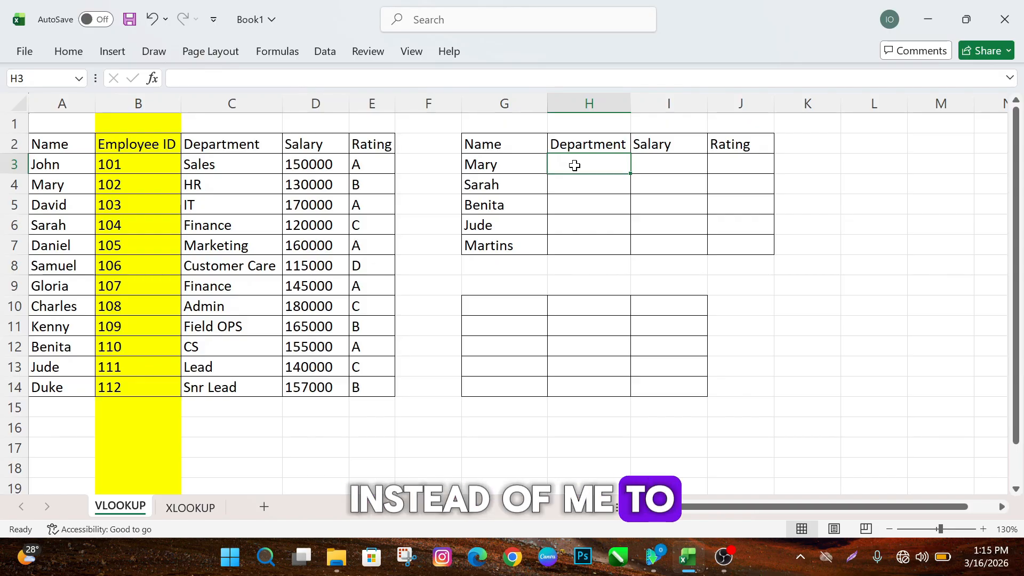
click(668, 162)
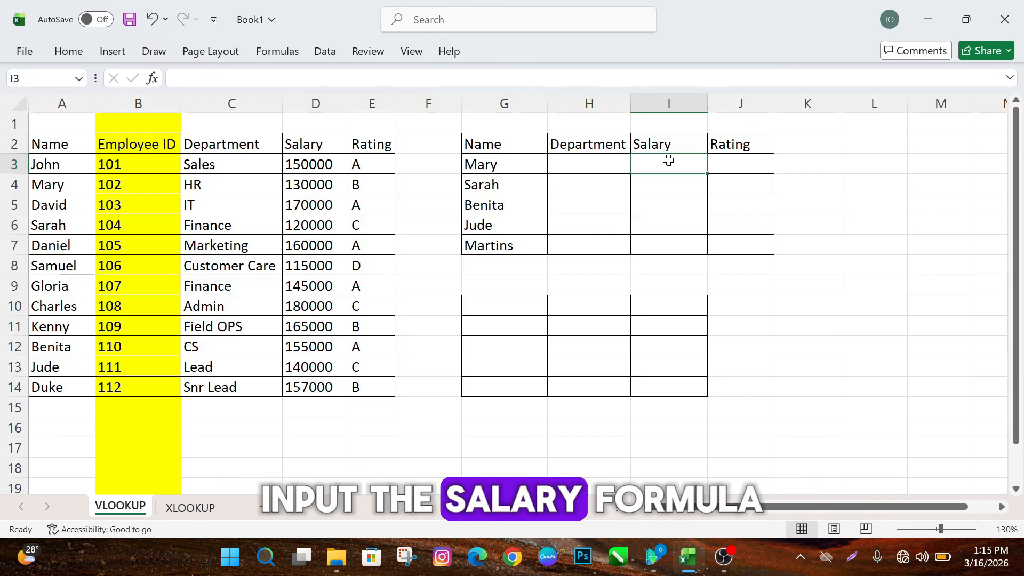
click(747, 169)
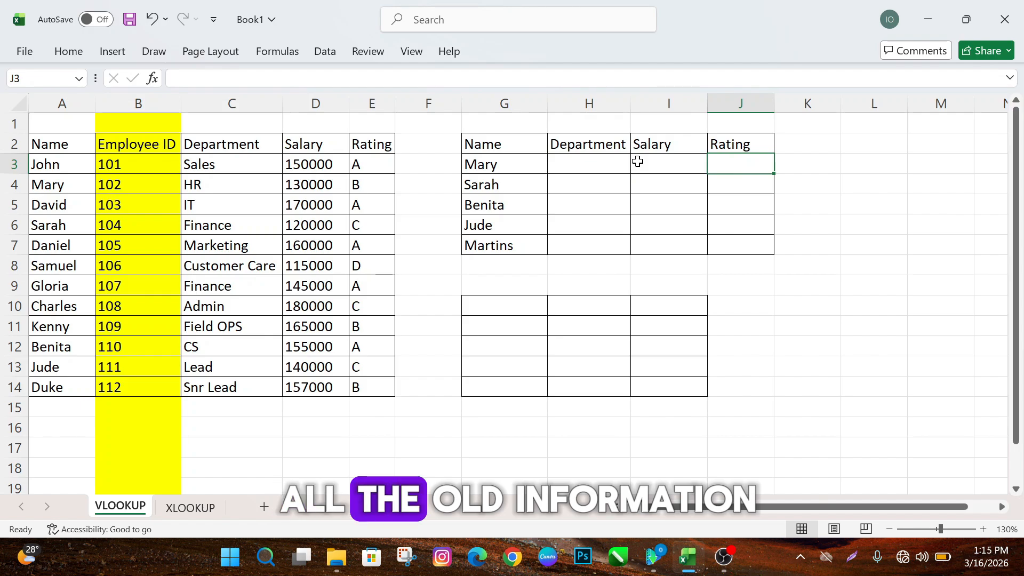
In H3, enter =VLOOKUP(G3,A2:E14,{3,4,5},0) to return the department, salary and rating for the name together.
double_click(572, 165)
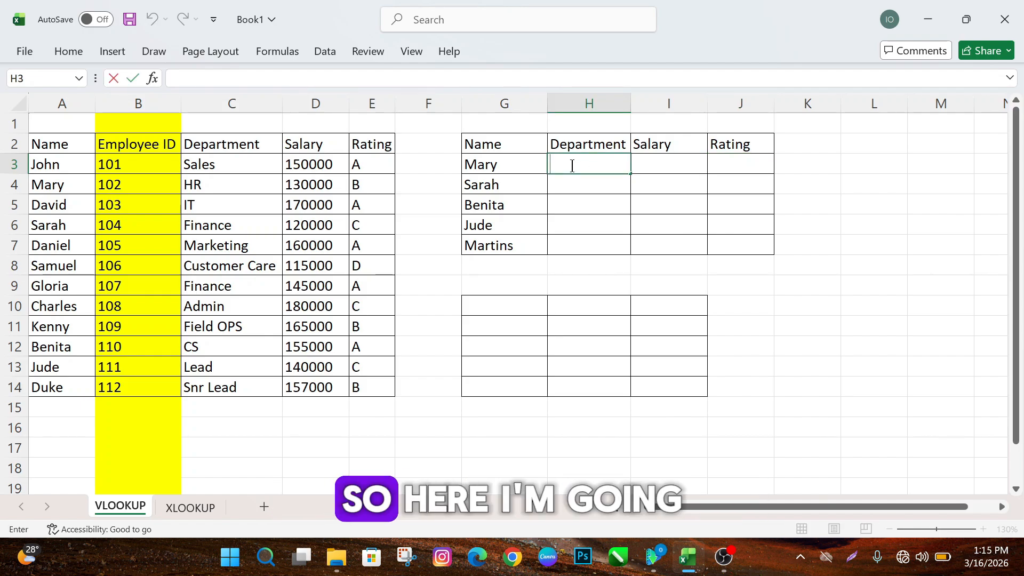
text(=vl)
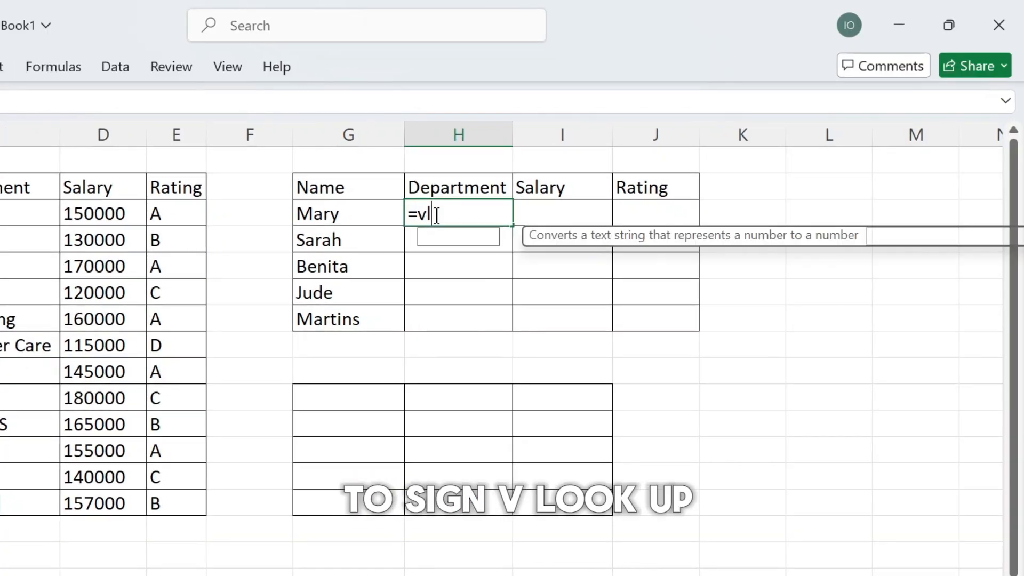
text(o)
key(Tab)
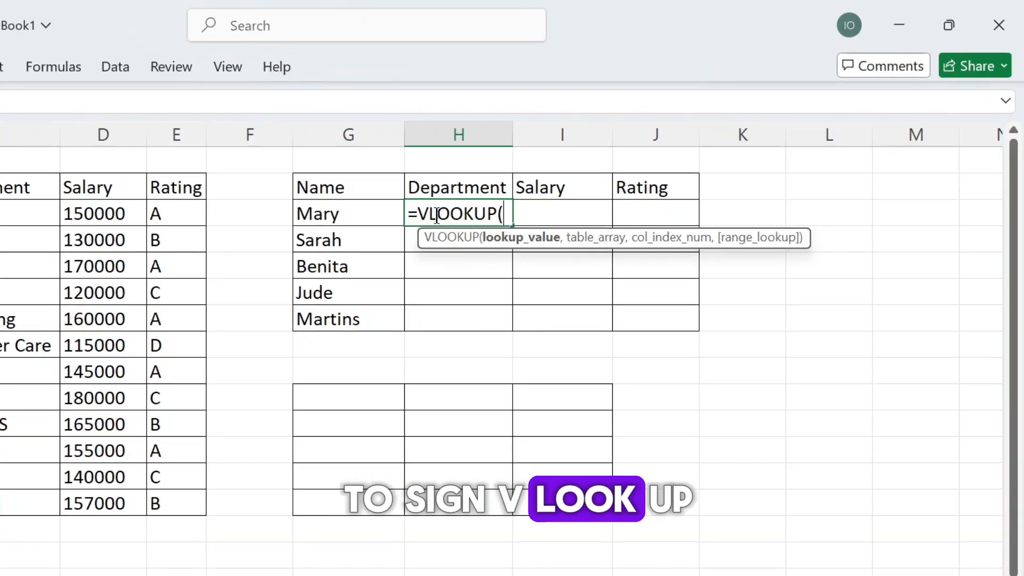
click(348, 214)
text(,)
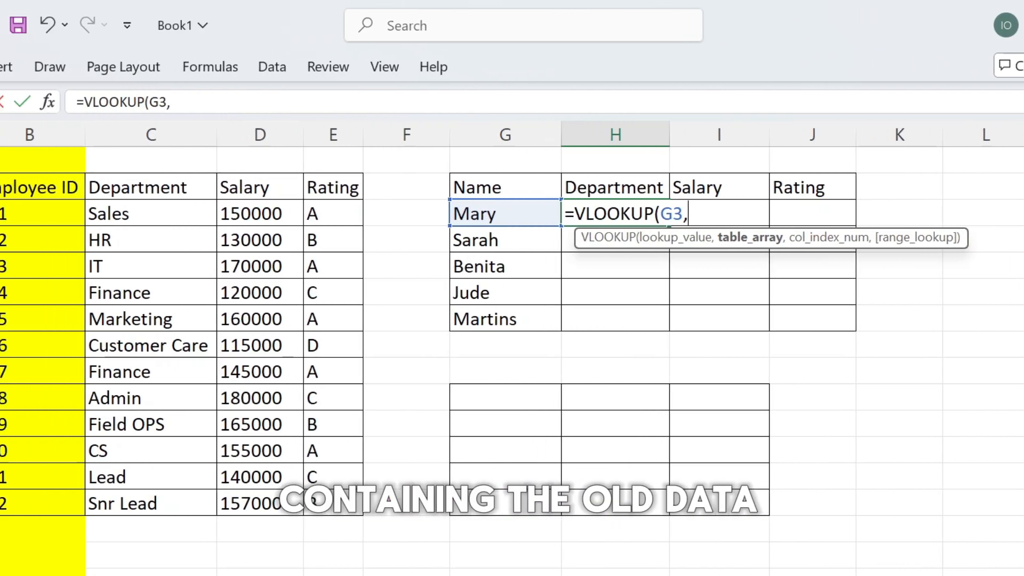
drag(2, 184, 485, 514)
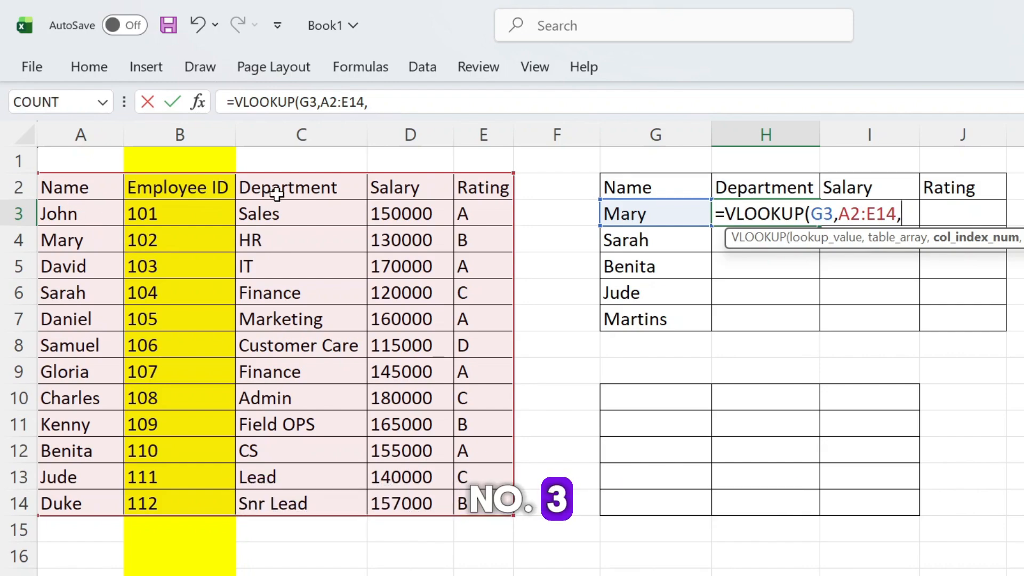
text({)
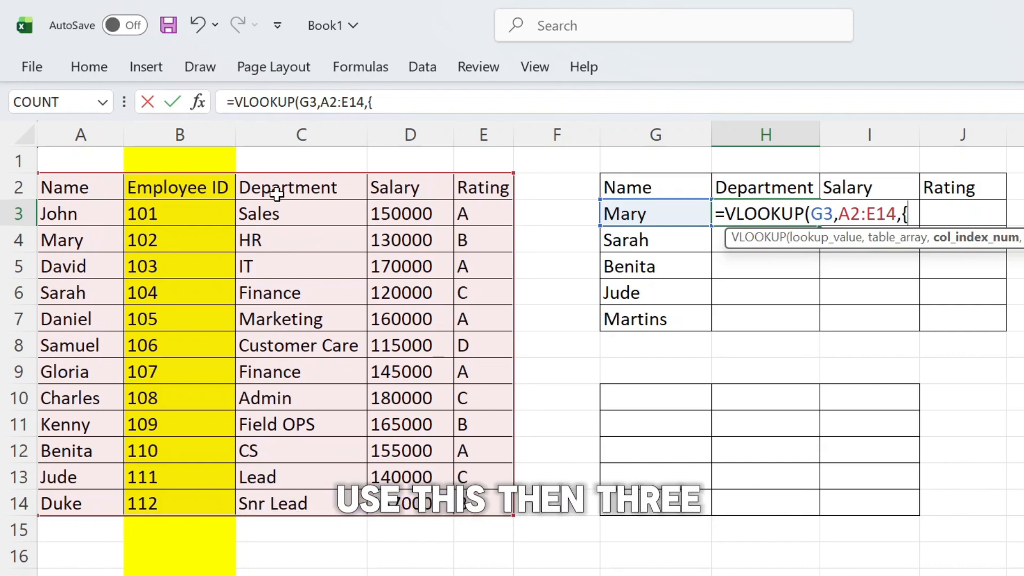
text(3,4,)
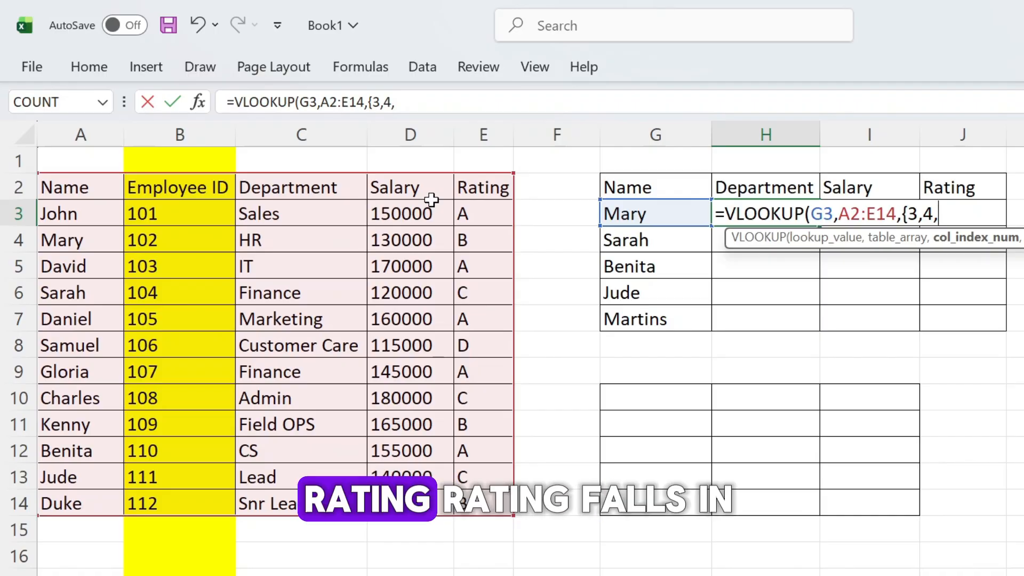
text(5)
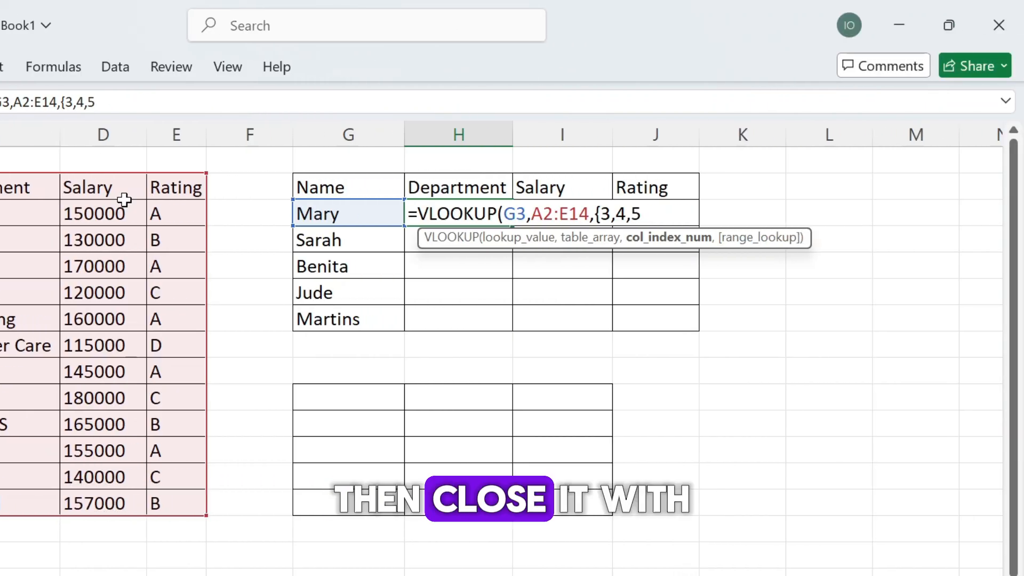
text(})
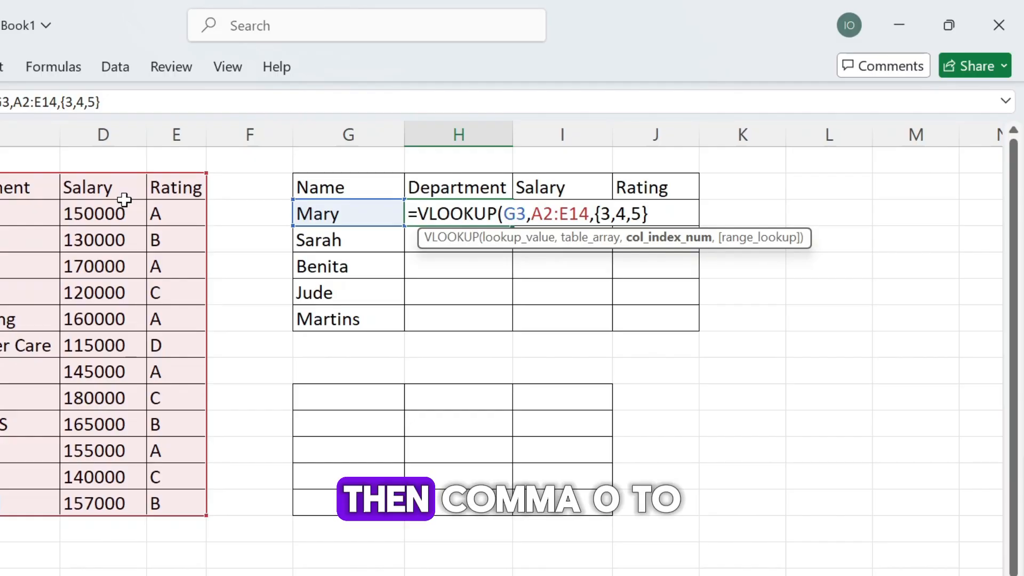
text(,0)
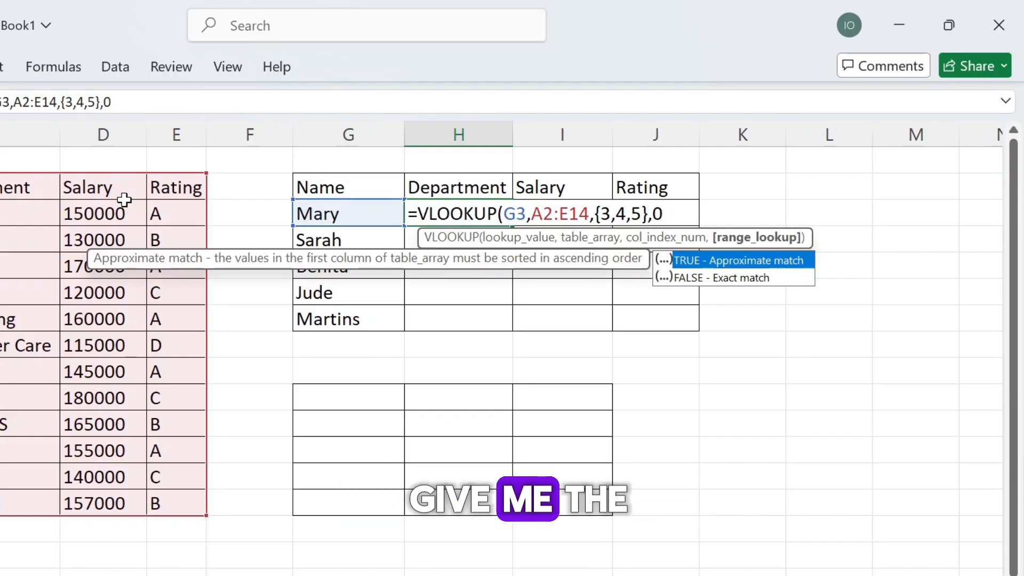
text())
key(Return)
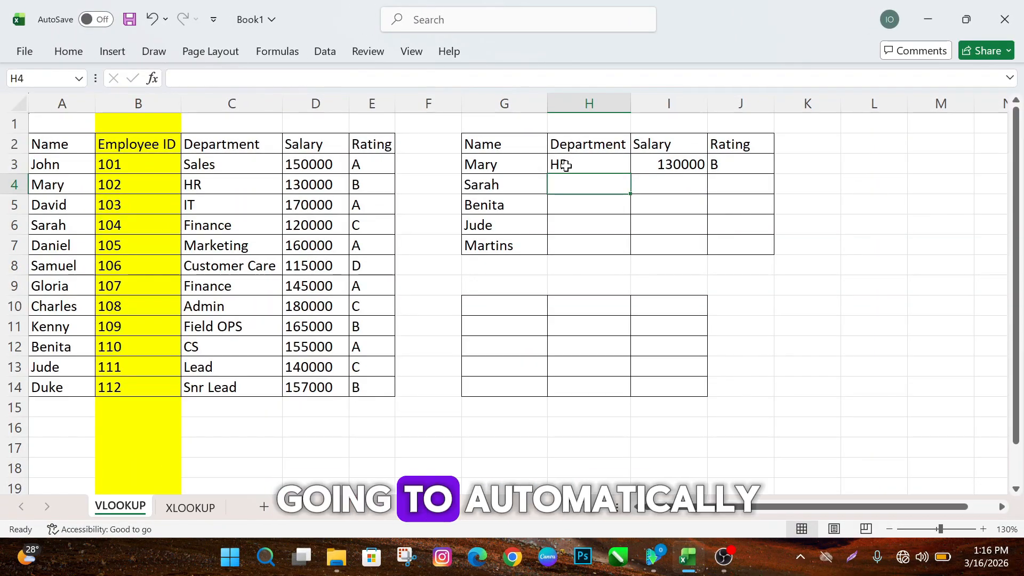
Fill H3's column-array VLOOKUP formula down through row 7 of the name lookup table.
click(570, 161)
click(669, 163)
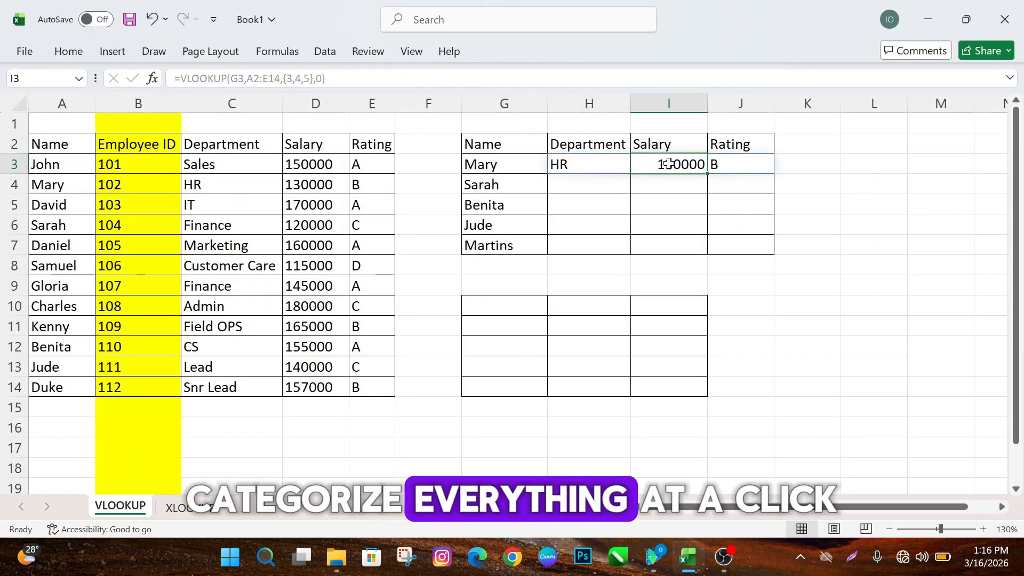
click(587, 164)
mouse_move(597, 167)
mouse_down()
mouse_move(679, 180)
mouse_move(757, 169)
mouse_move(778, 252)
mouse_up()
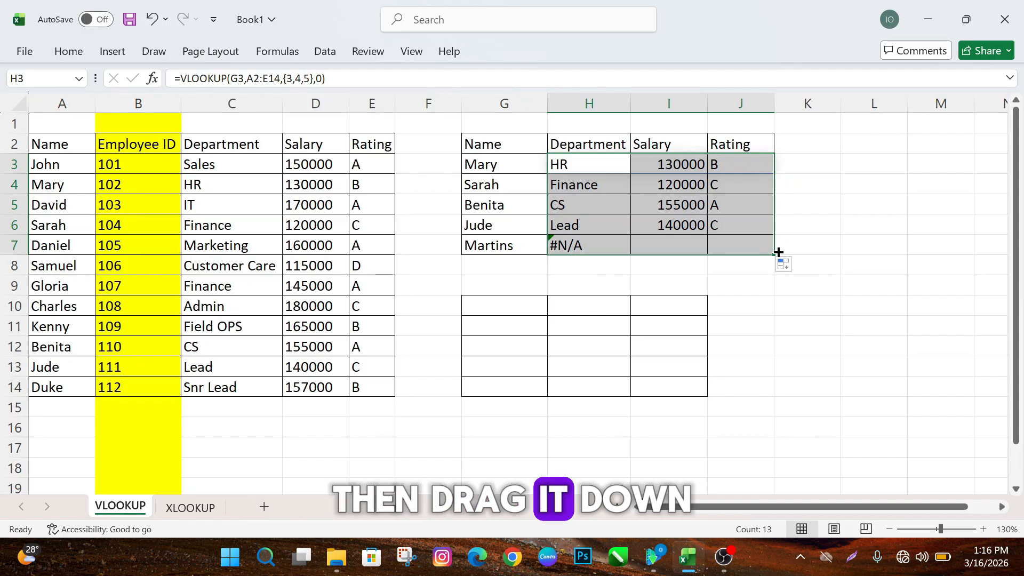
click(653, 227)
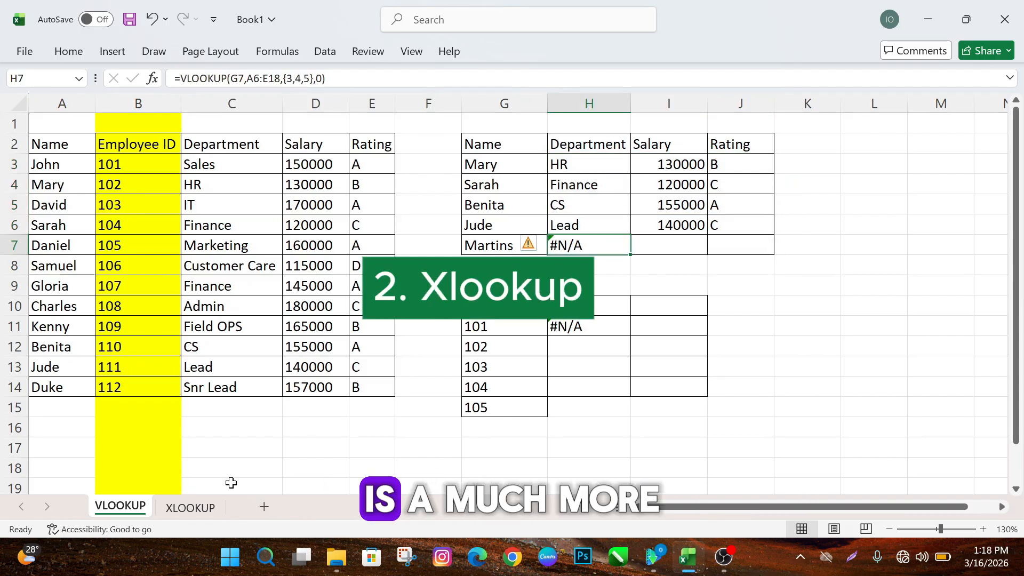
On the XLOOKUP sheet, begin an XLOOKUP formula in H3 that looks up G3 in column A and returns from column C.
click(190, 508)
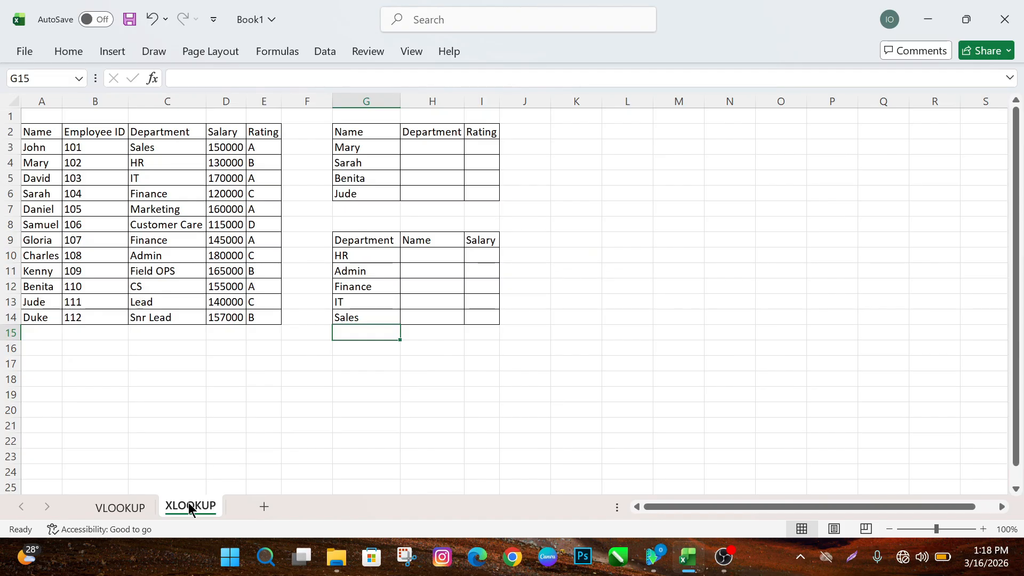
drag(937, 529, 940, 528)
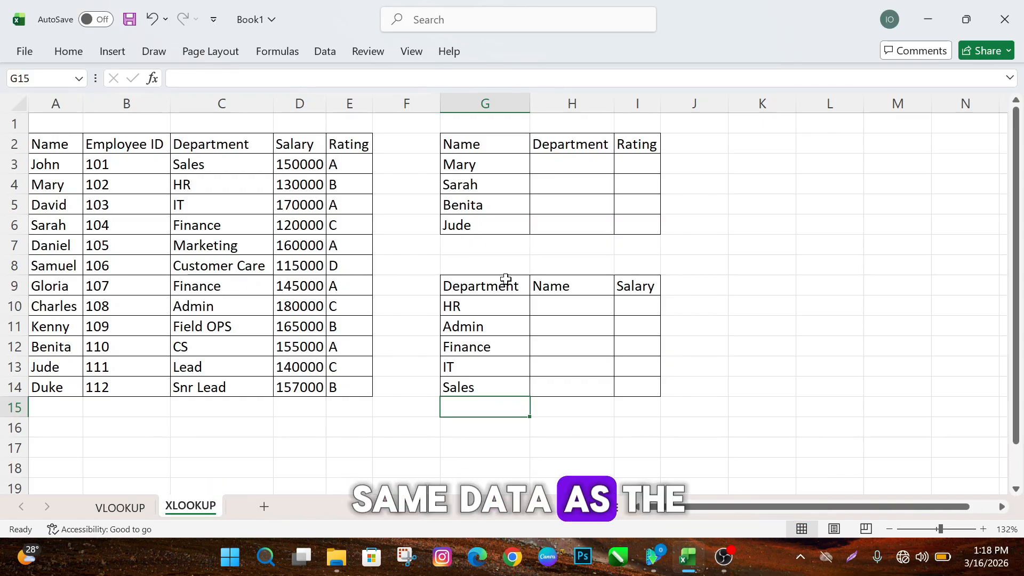
double_click(556, 167)
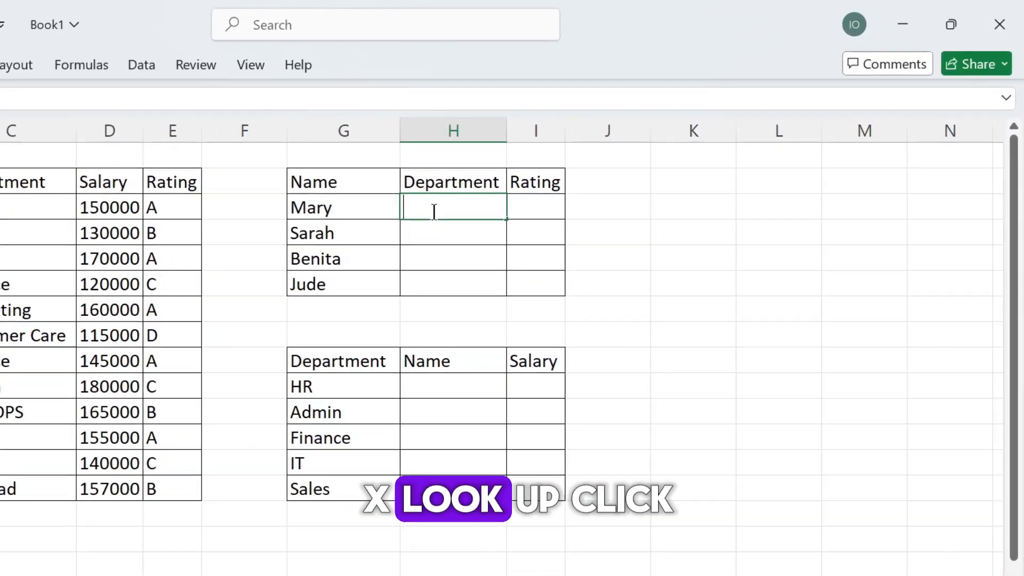
text(=)
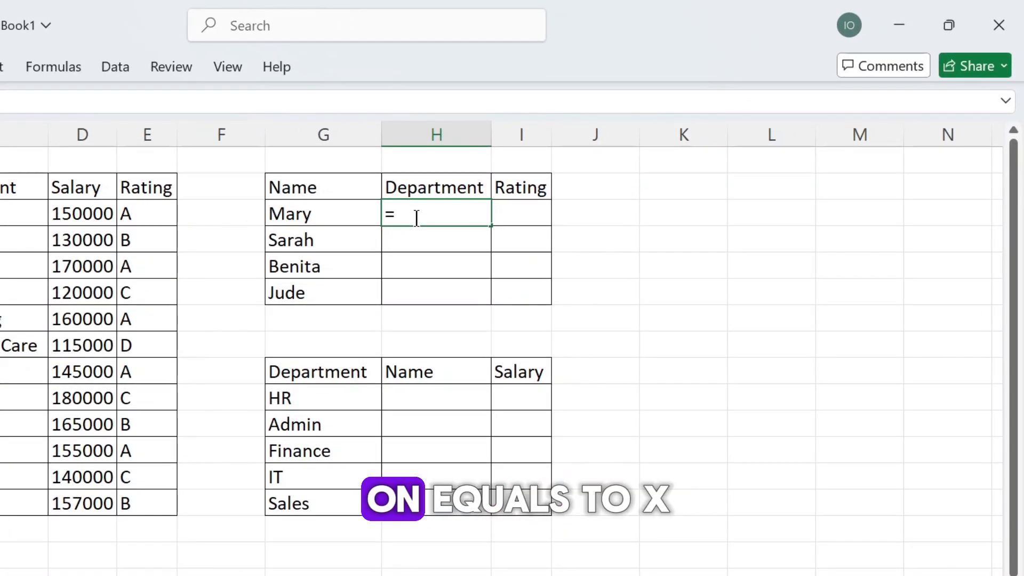
text(x)
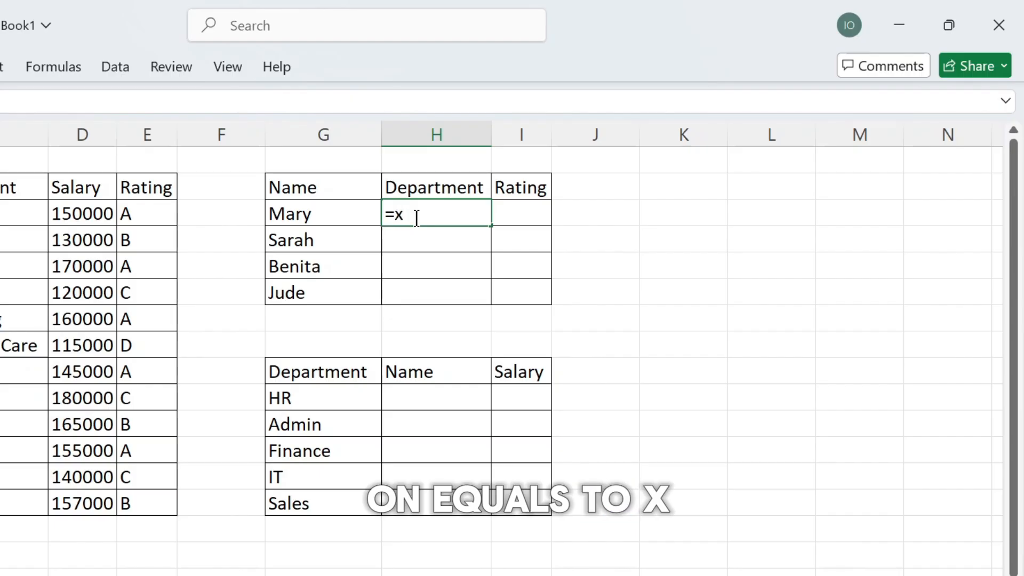
text(lo)
key(Tab)
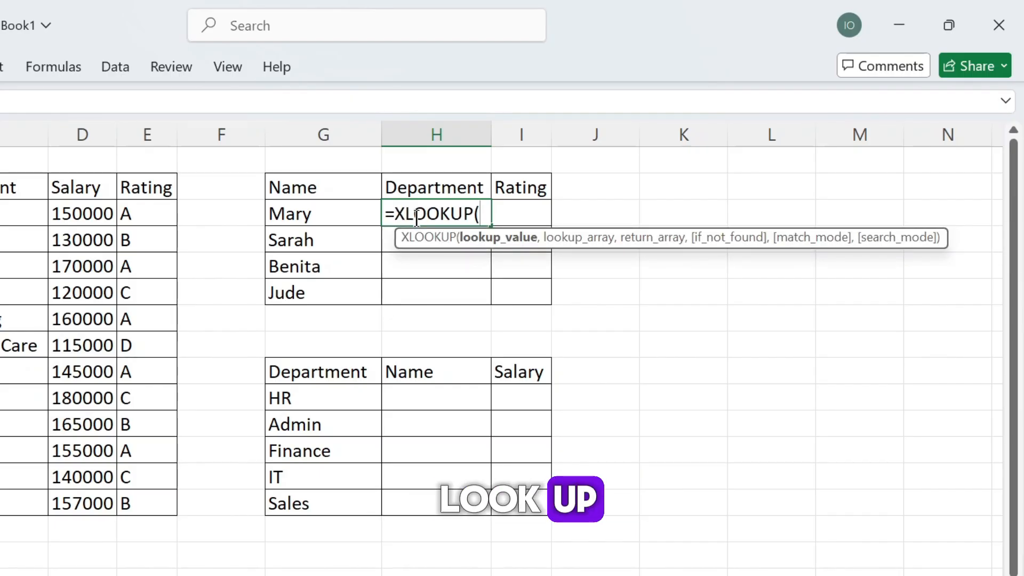
click(327, 210)
text(,)
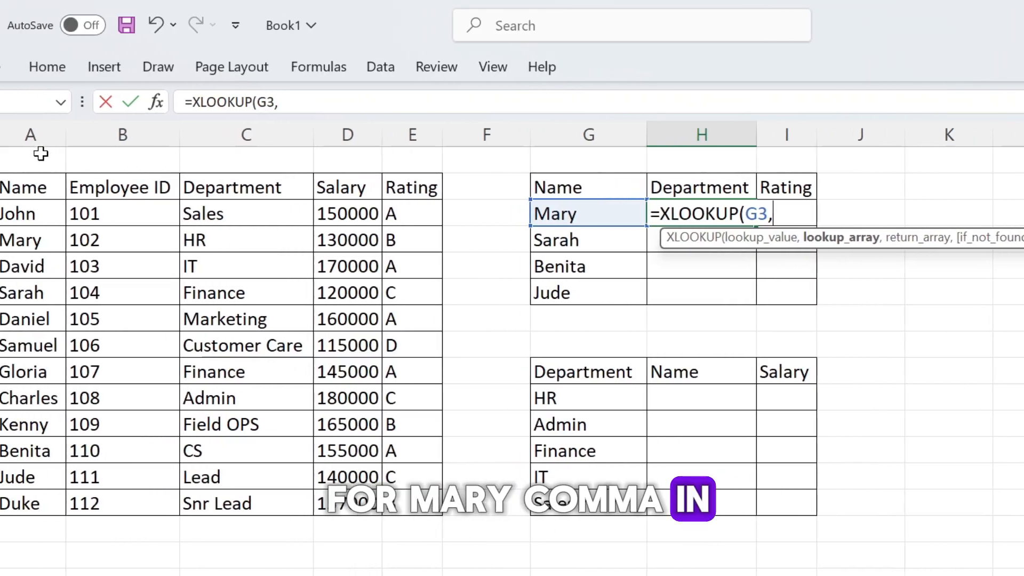
click(73, 134)
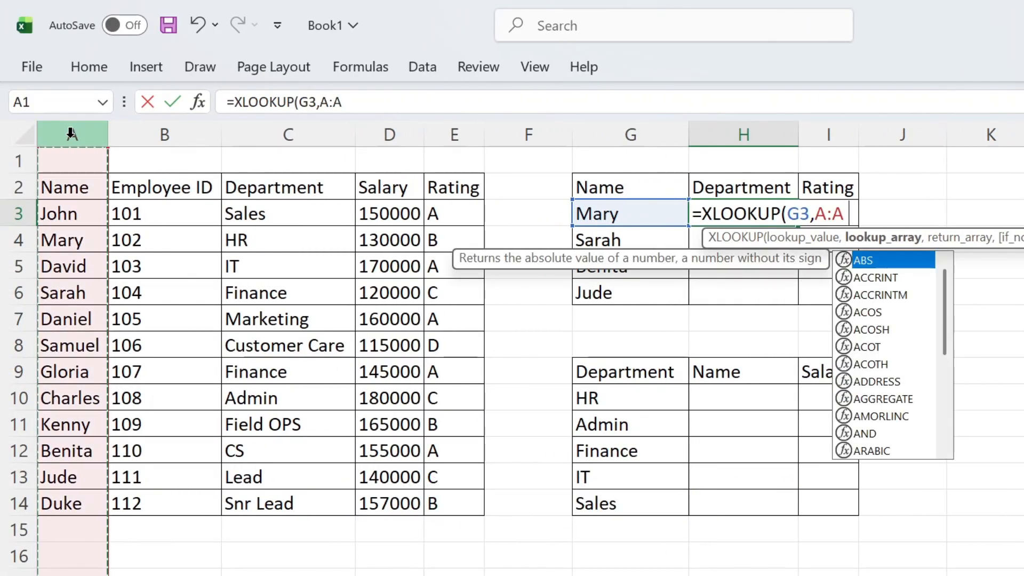
text(,)
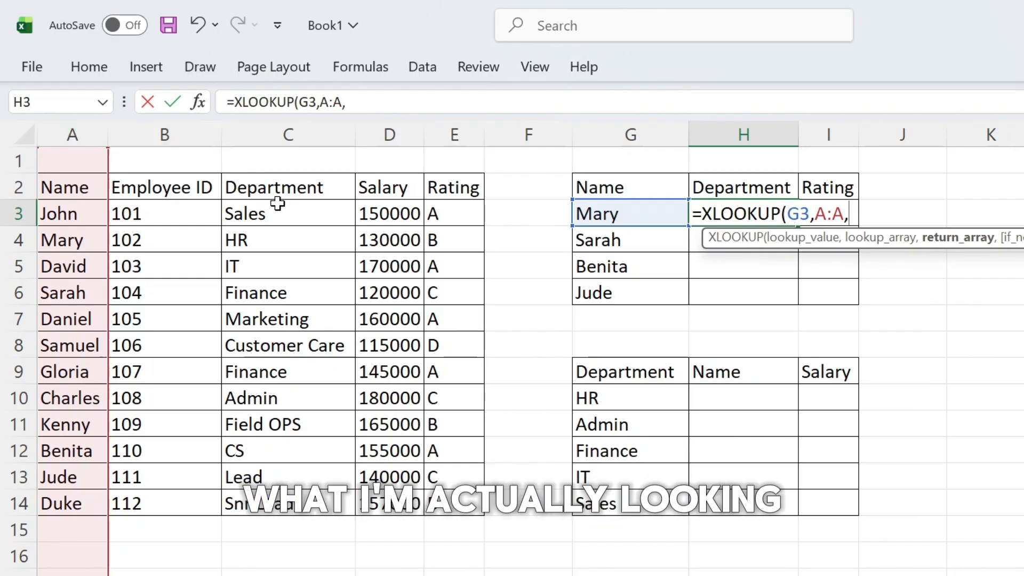
click(291, 134)
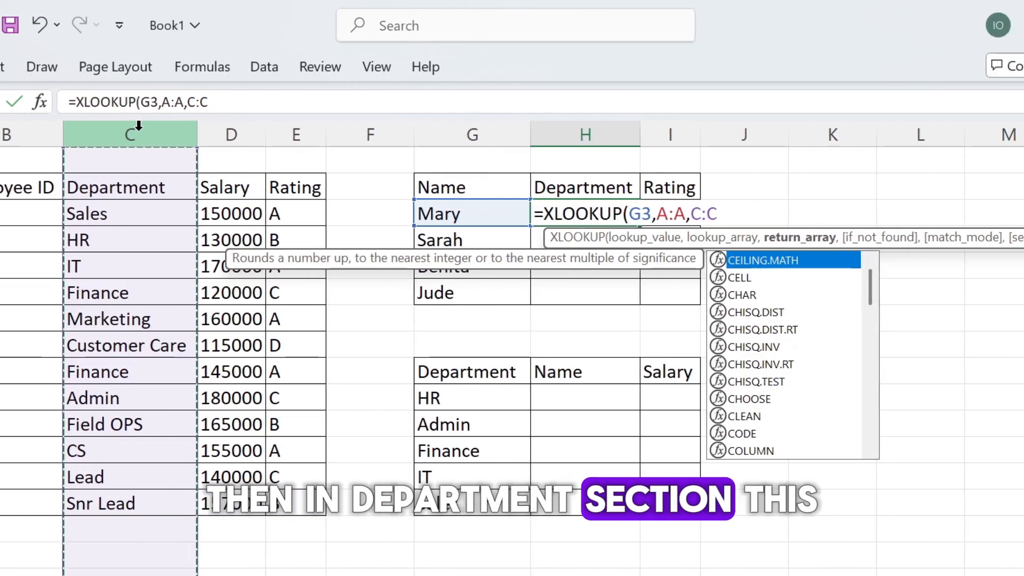
text(,)
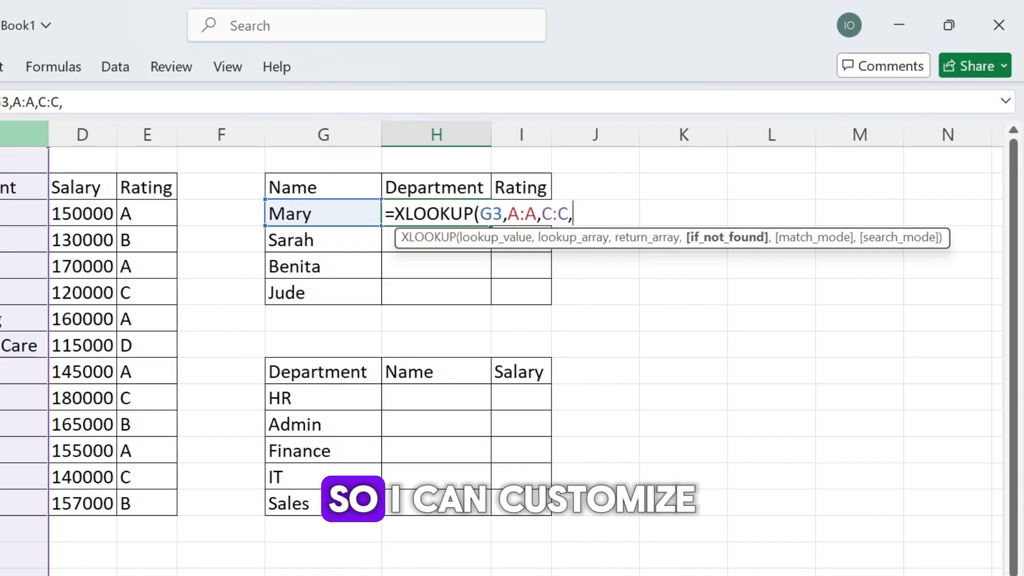
Complete H3's XLOOKUP formula with "Not Found" as the if-not-found text and 0 for an exact match.
text(")
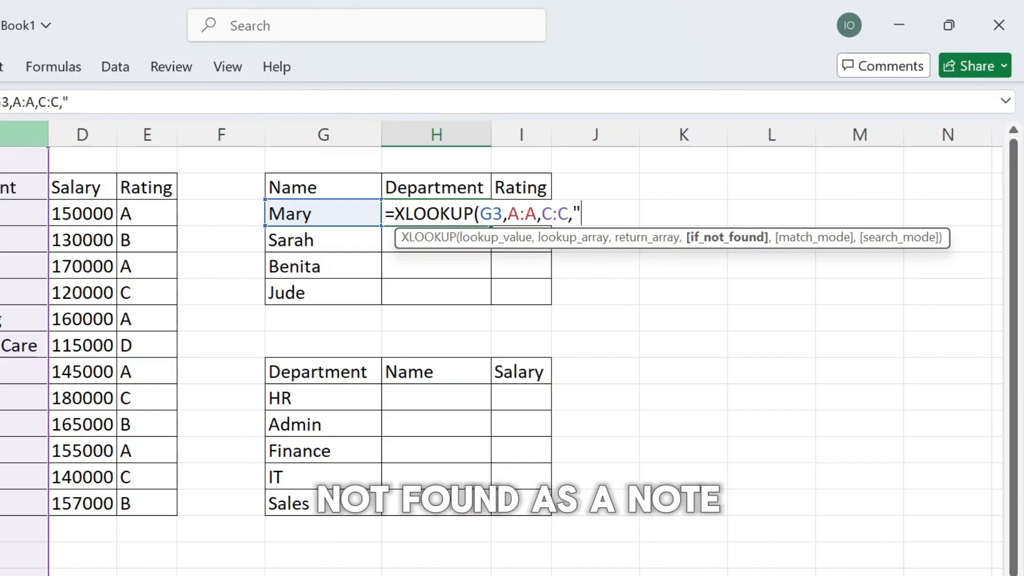
text(Not)
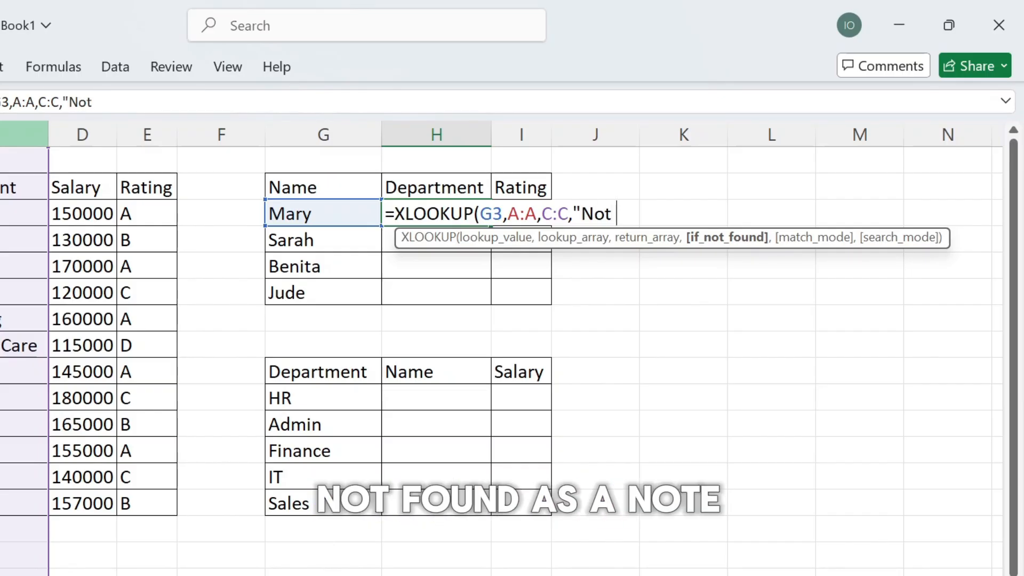
text( Found")
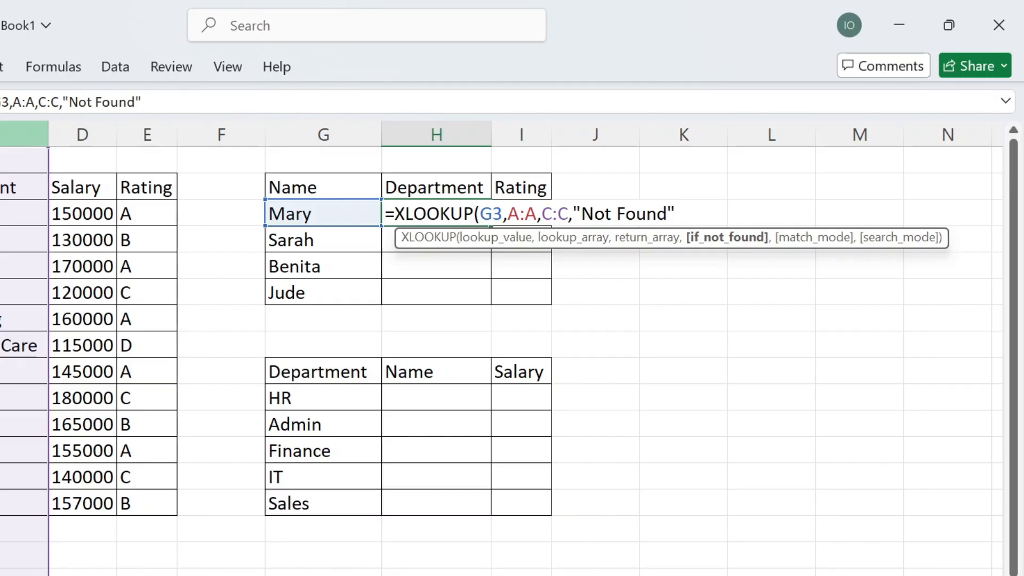
text(, 0)
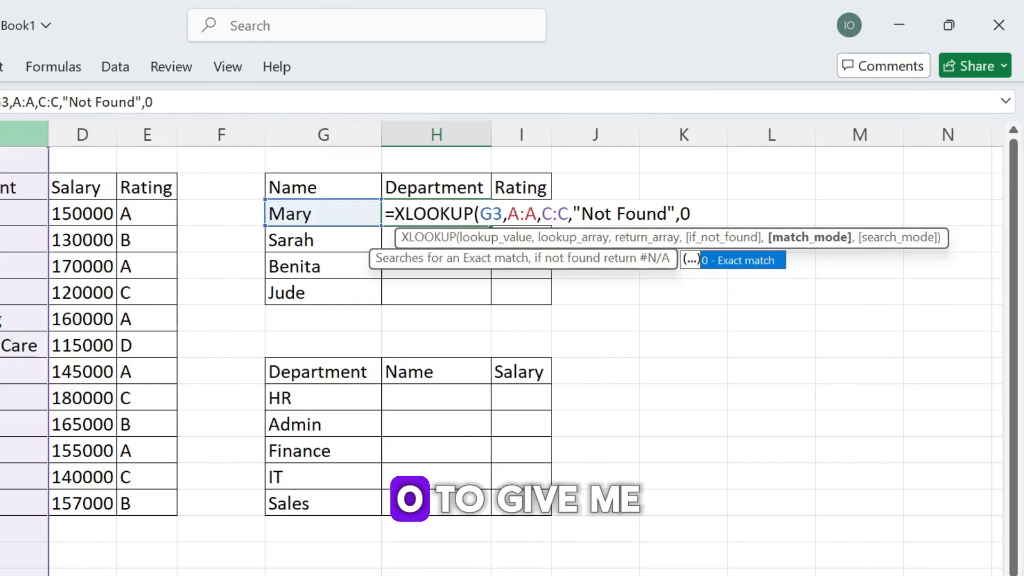
text())
key(Return)
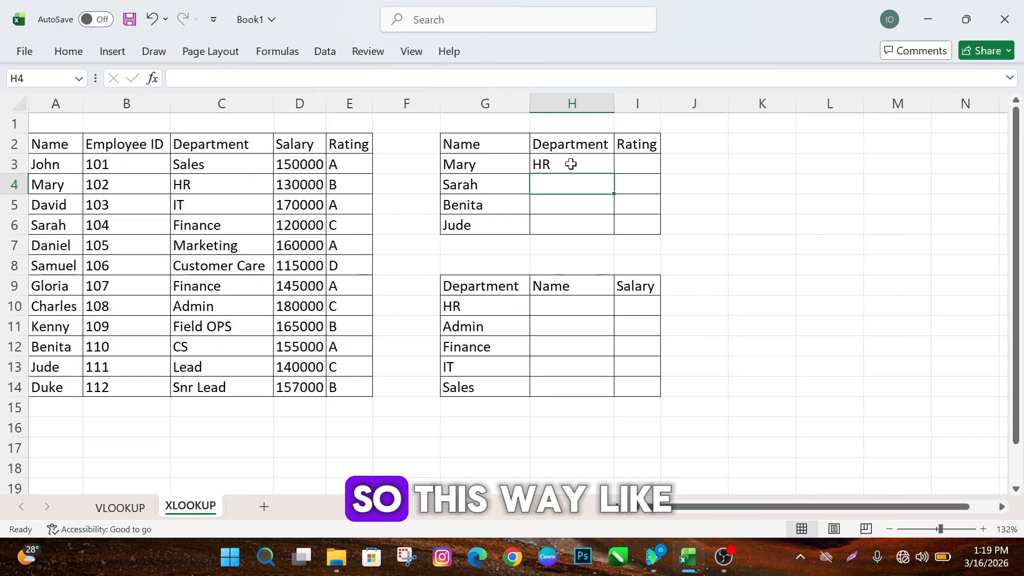
Lock the lookup and return columns in H3's XLOOKUP formula as $A:$A and $C:$C.
click(562, 168)
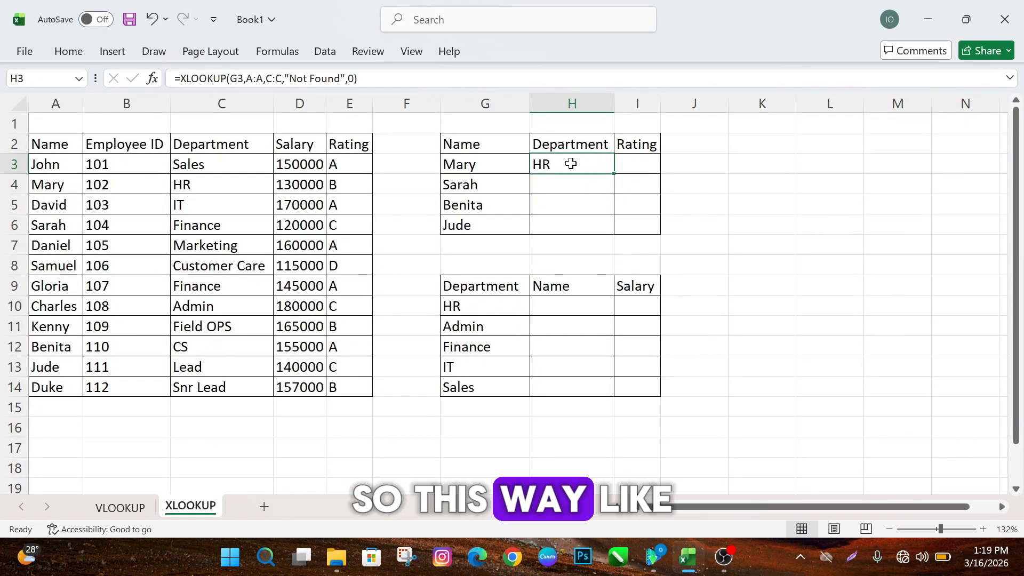
double_click(561, 167)
click(612, 166)
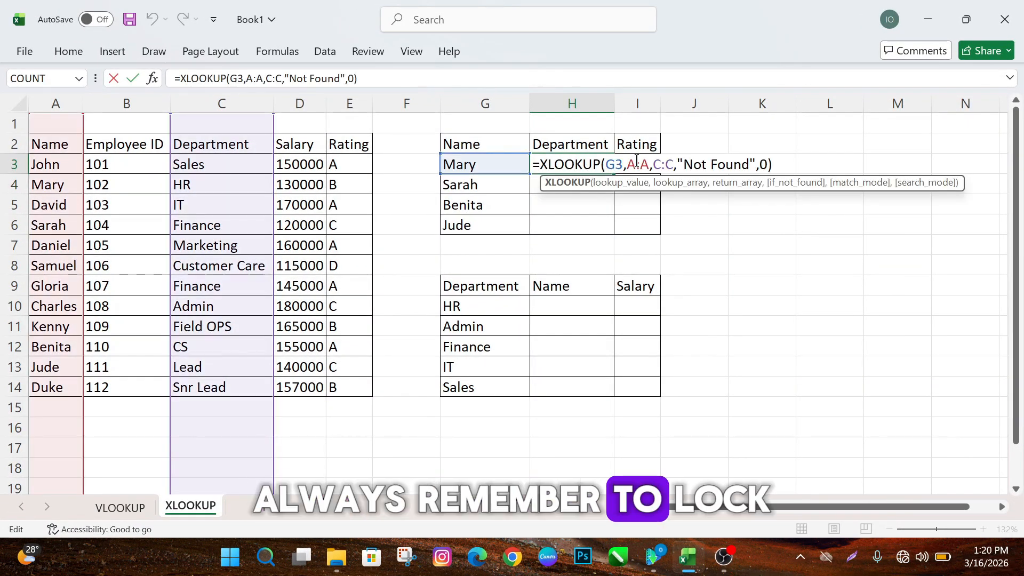
click(636, 160)
key(F4)
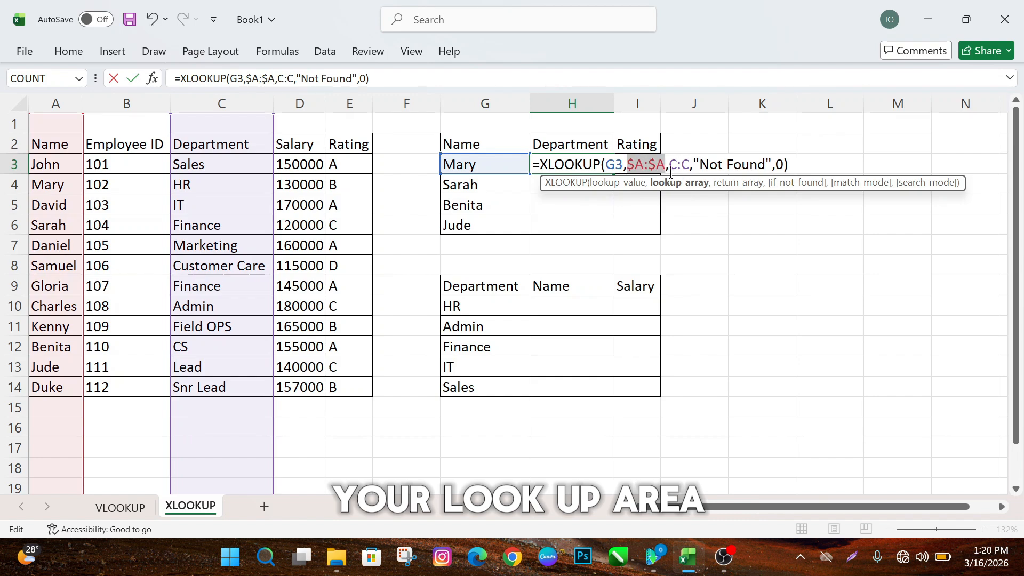
click(675, 165)
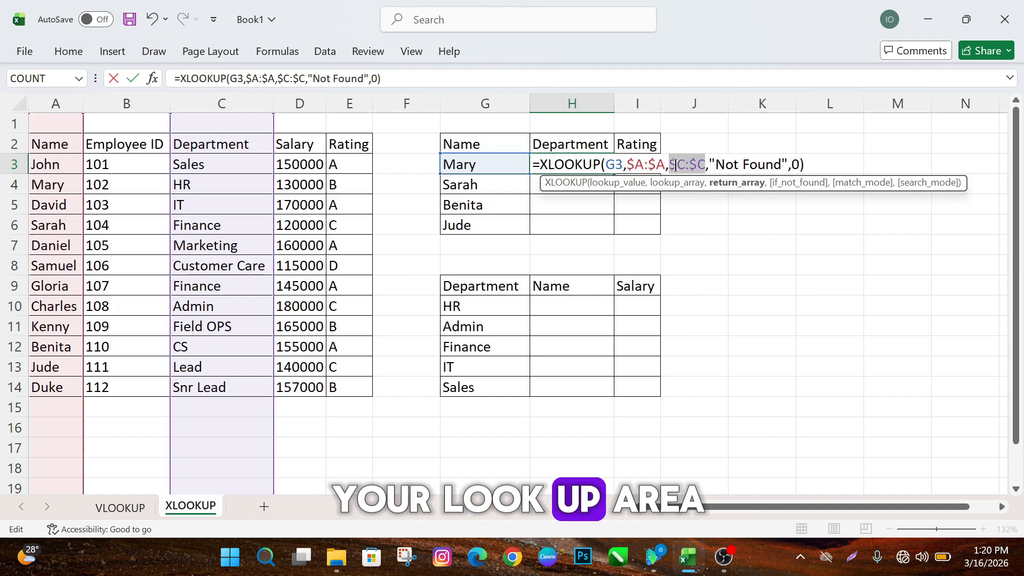
key(Return)
click(582, 160)
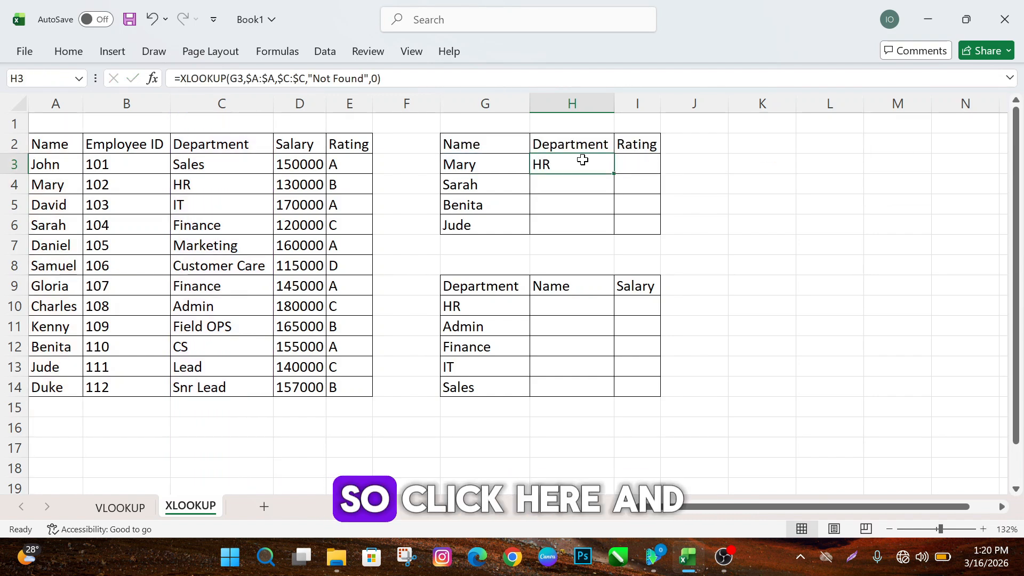
Fill H3's XLOOKUP formula down through H7 and enter a name missing from the employee list in G7.
drag(615, 174, 628, 228)
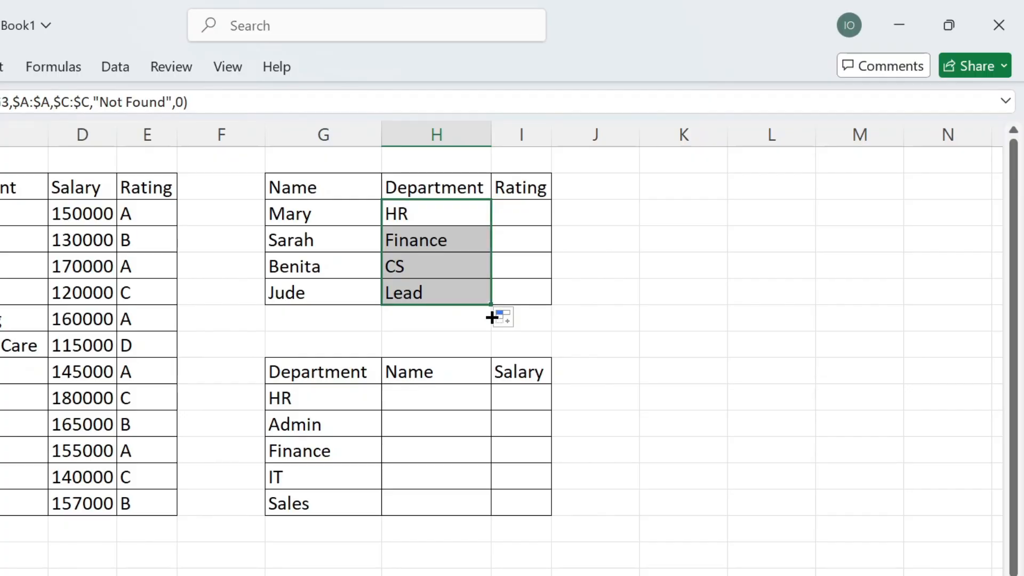
drag(491, 320, 491, 325)
click(312, 323)
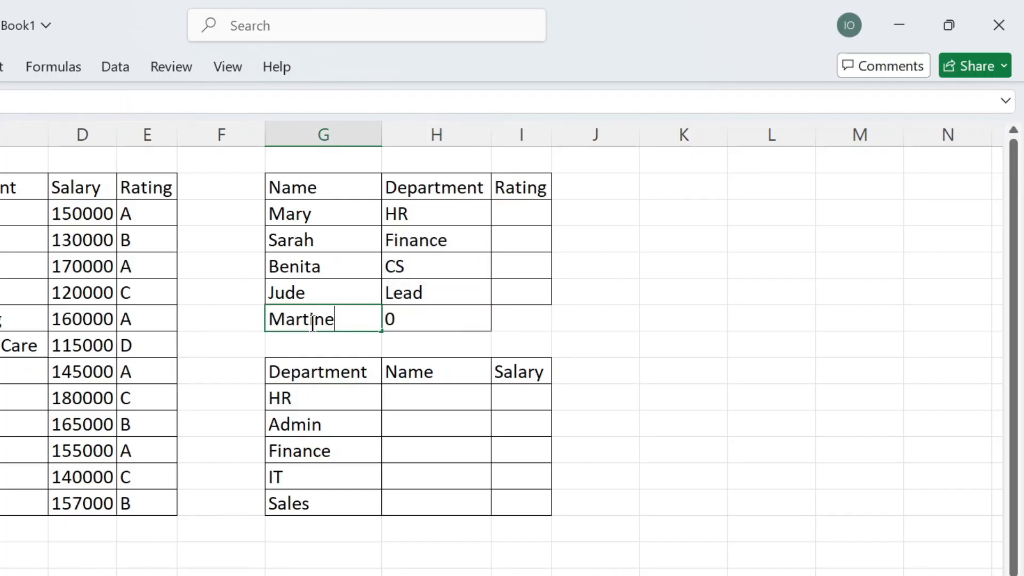
text(Martins)
key(Return)
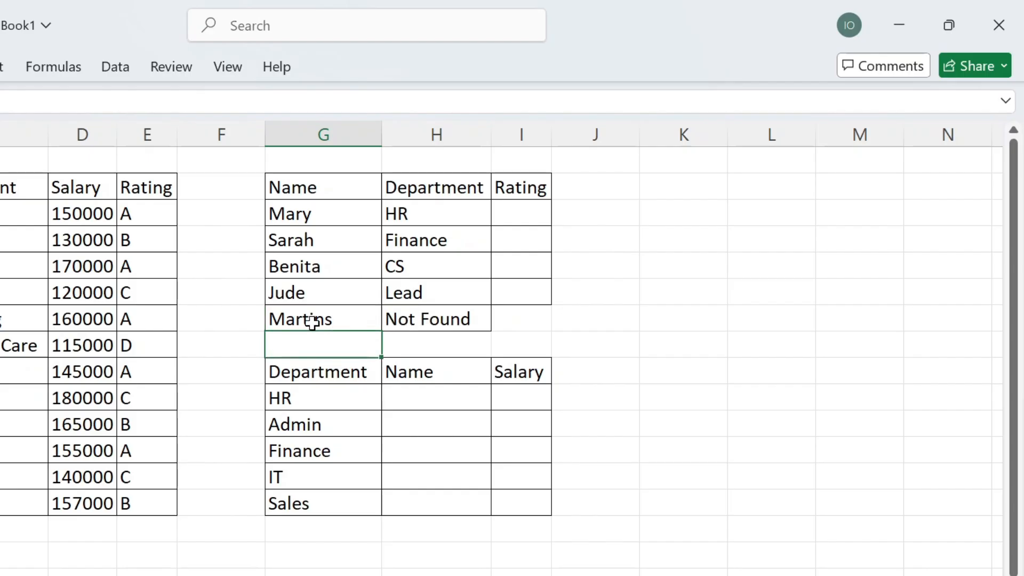
Try "Not available" as the if-not-found text in H7's XLOOKUP formula, and undo that change.
click(445, 318)
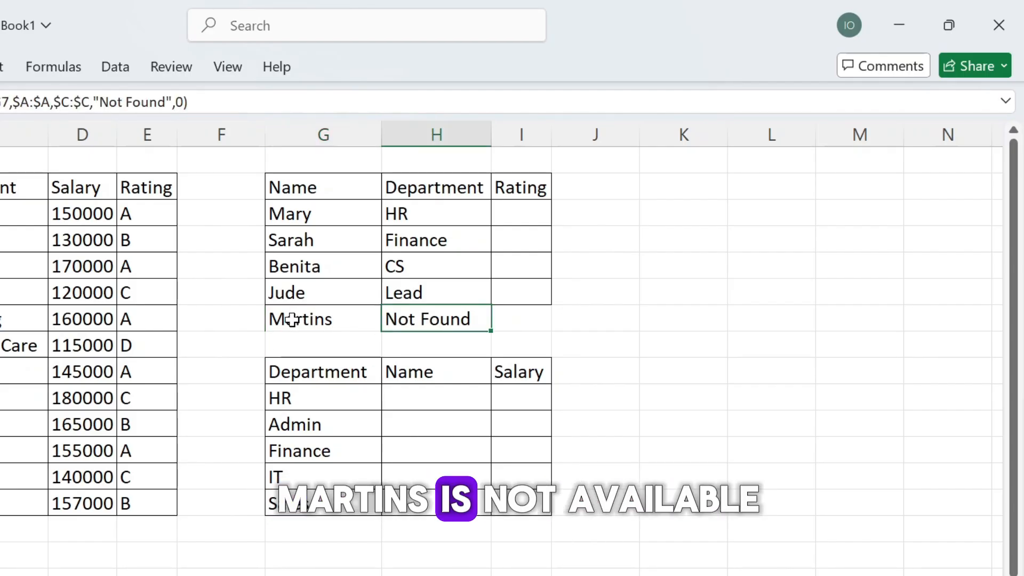
double_click(408, 318)
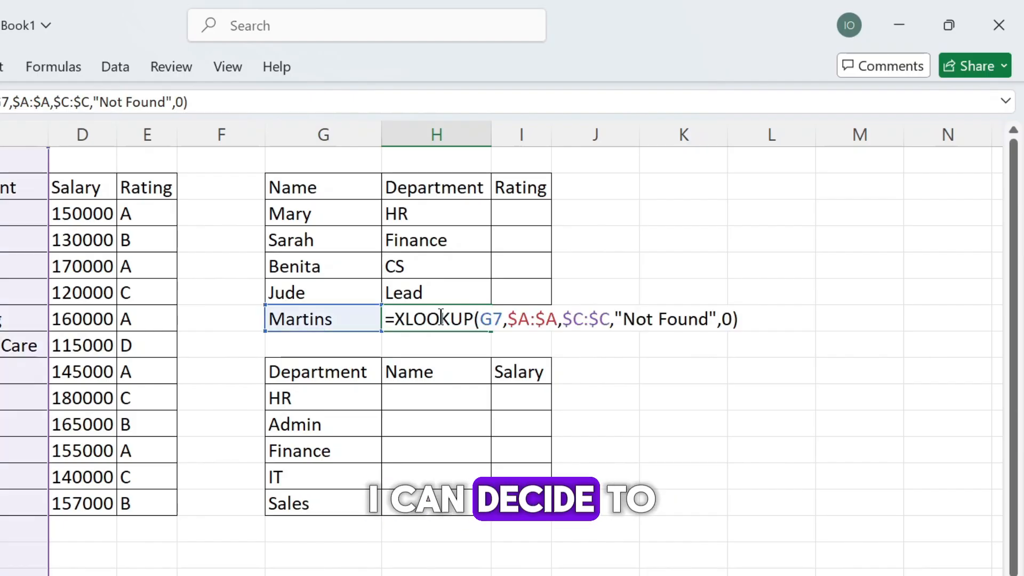
double_click(686, 319)
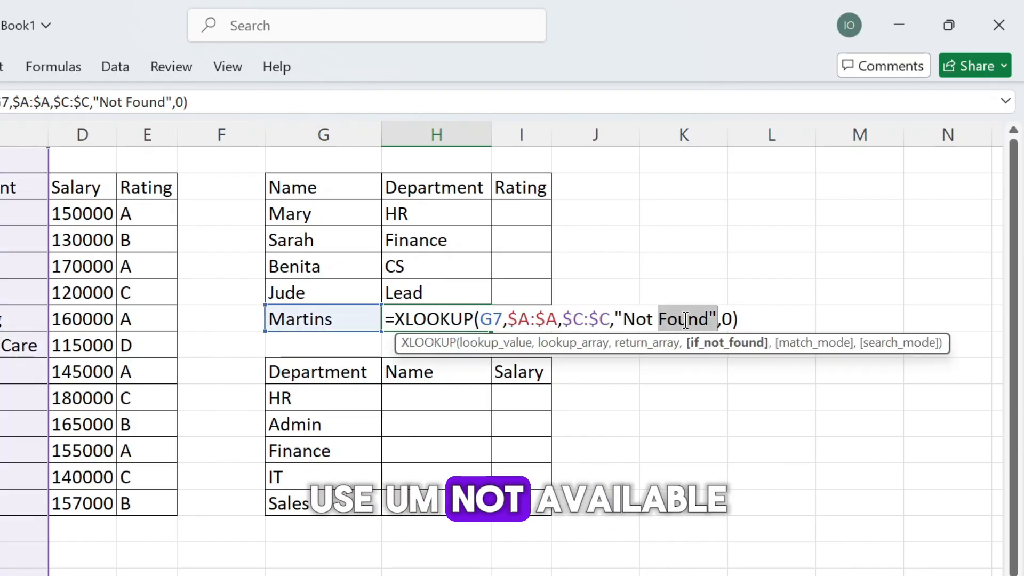
text(availa)
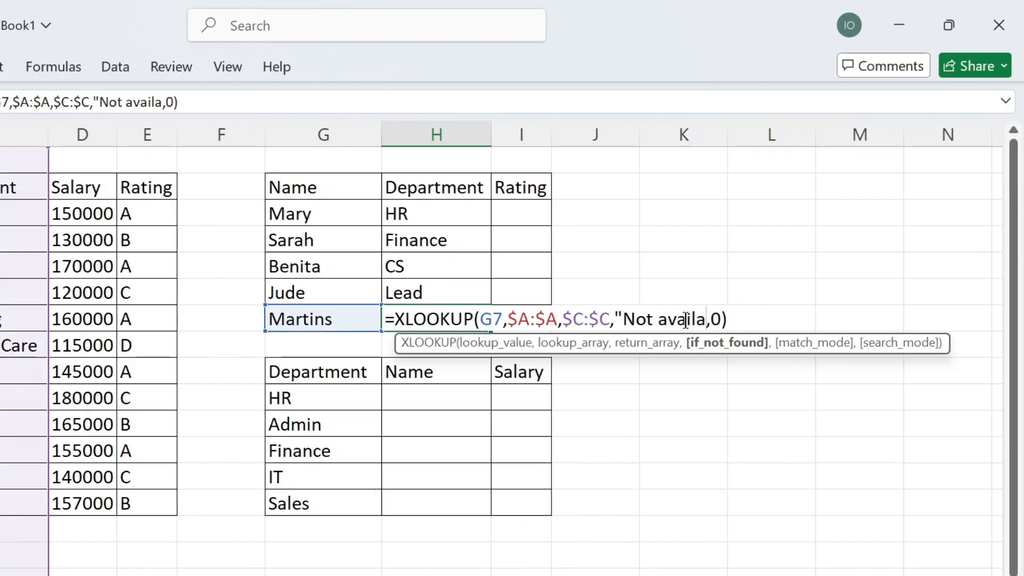
text(ble)
key(Return)
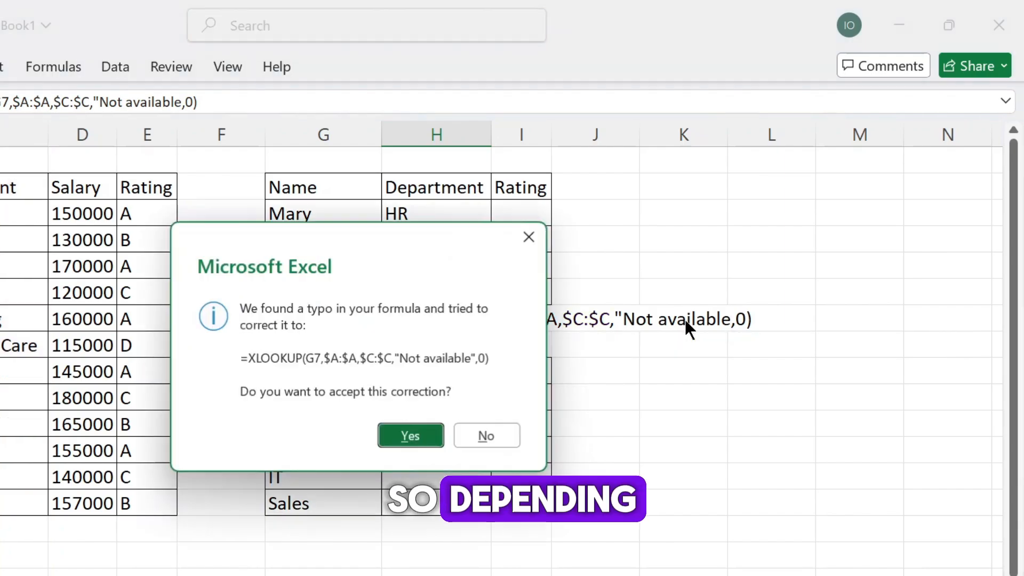
click(411, 436)
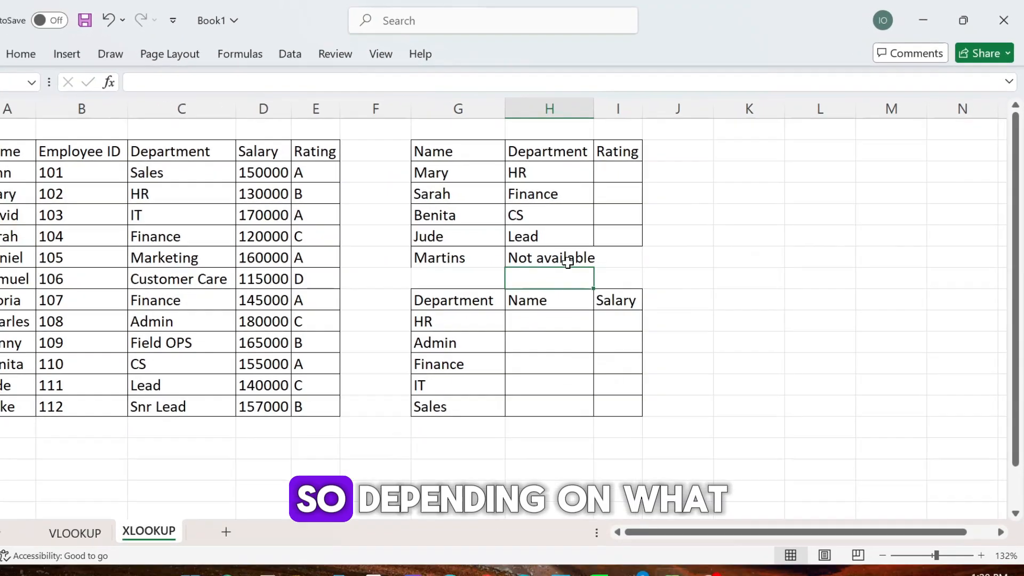
click(567, 261)
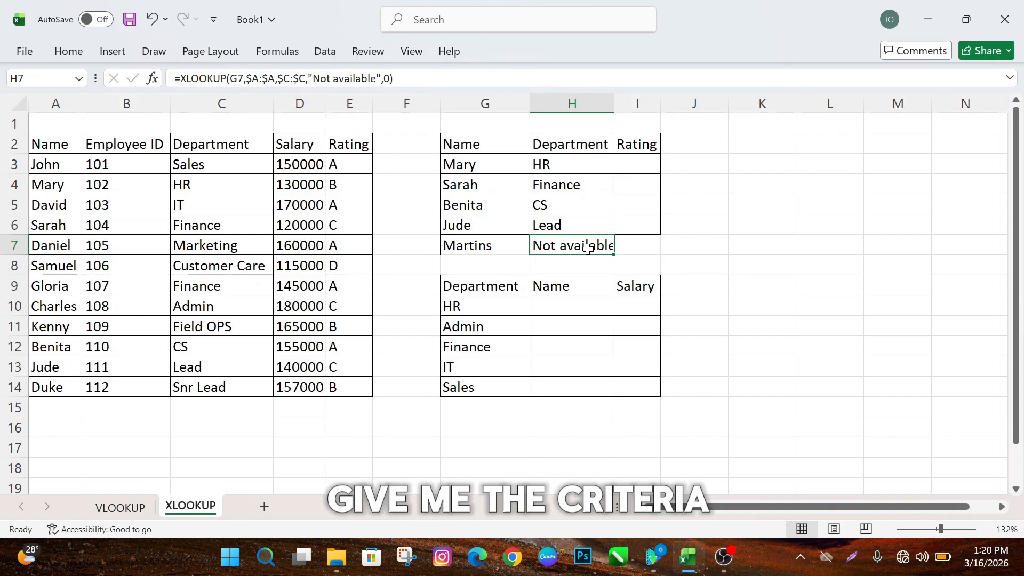
key(ctrl+z)
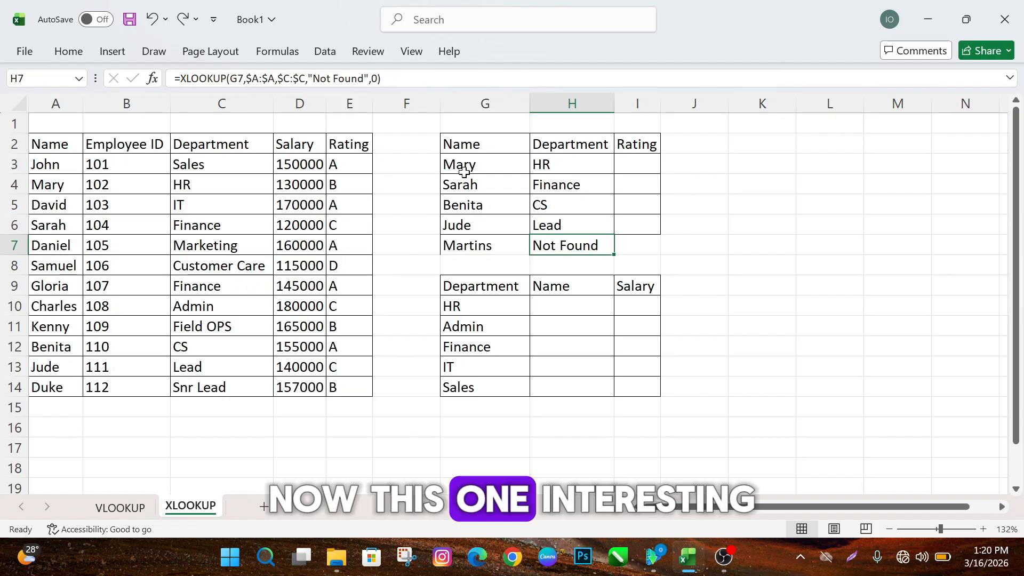
double_click(574, 165)
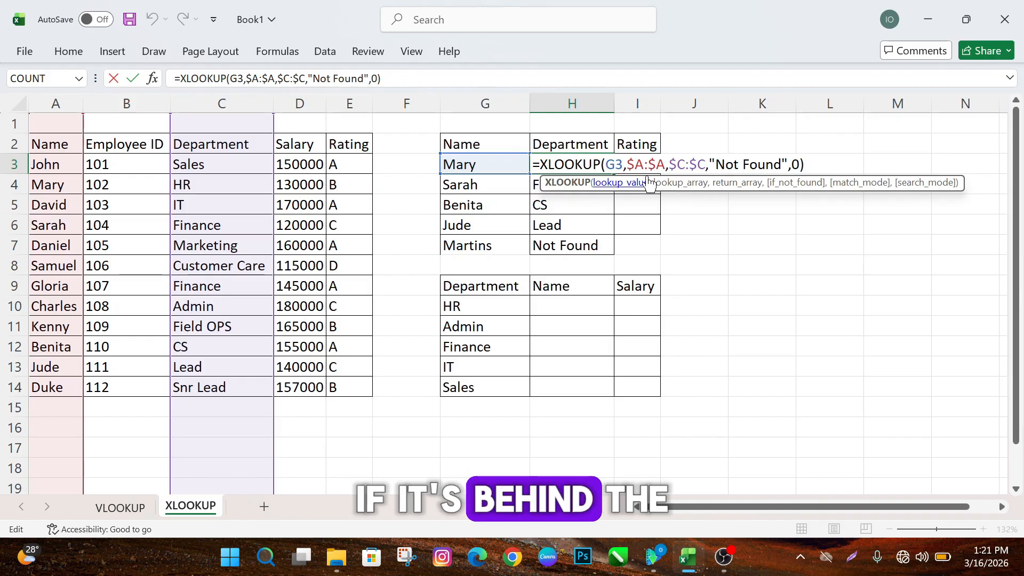
key(Escape)
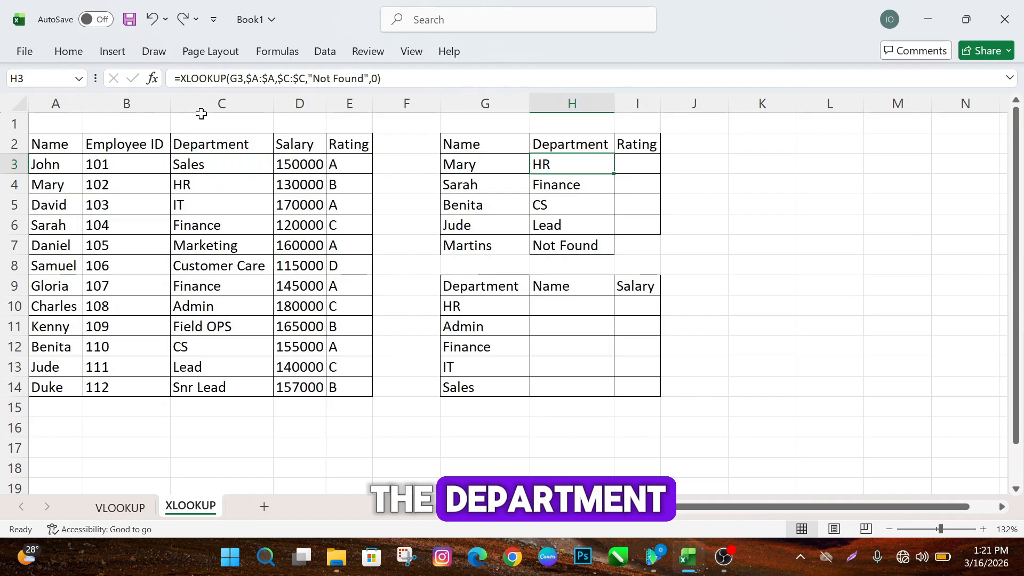
click(213, 103)
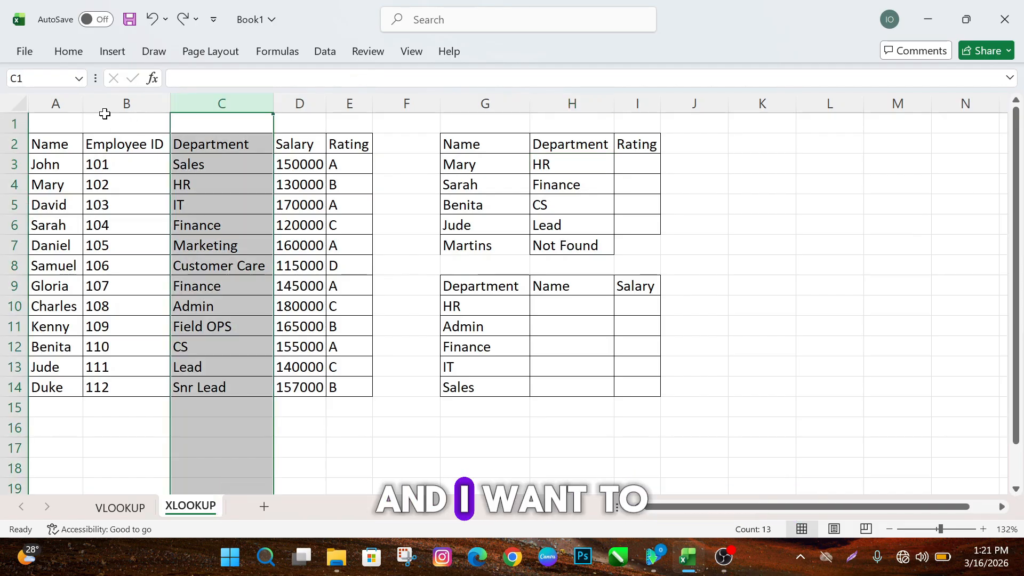
click(49, 103)
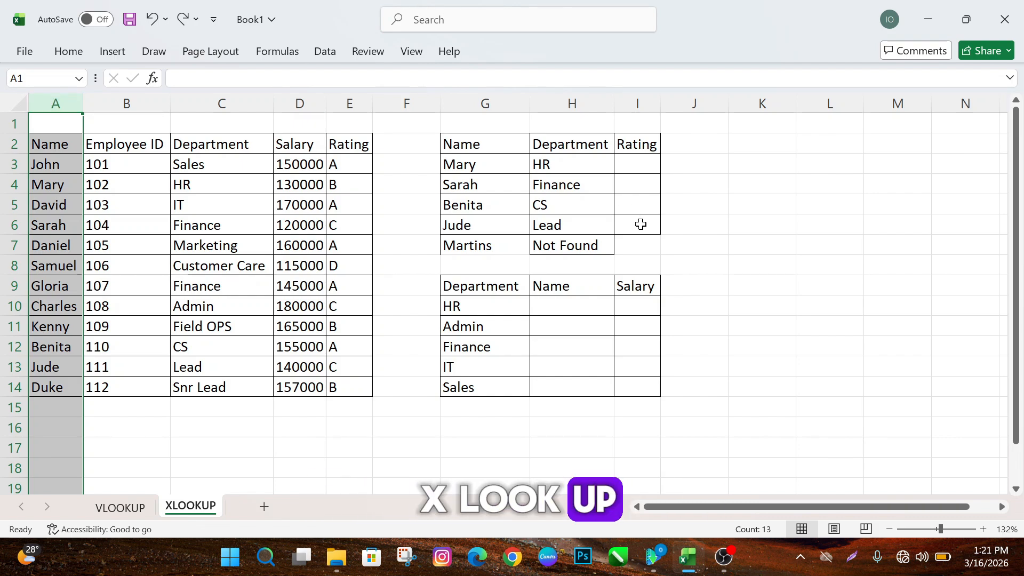
Begin an XLOOKUP formula in H10 that looks up G10 in column C and returns from column A.
click(560, 310)
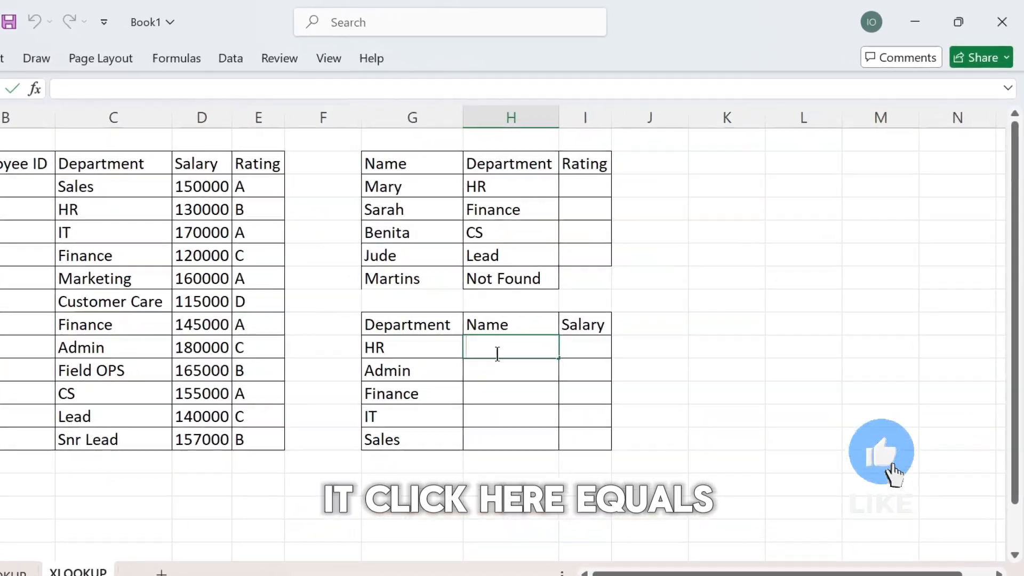
text(=cl)
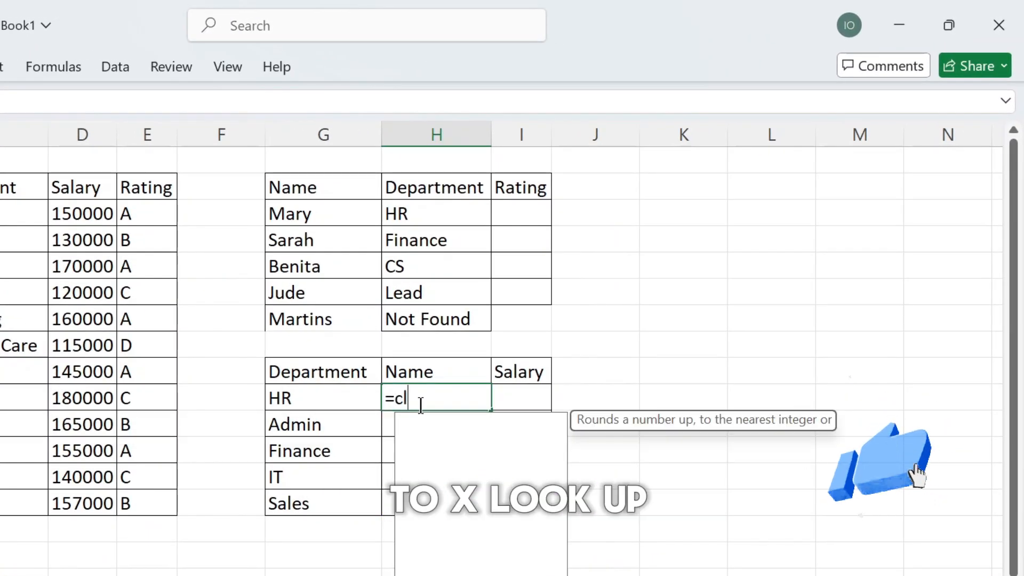
text(i)
key(BackSpace)
key(BackSpace)
key(BackSpace)
text(x)
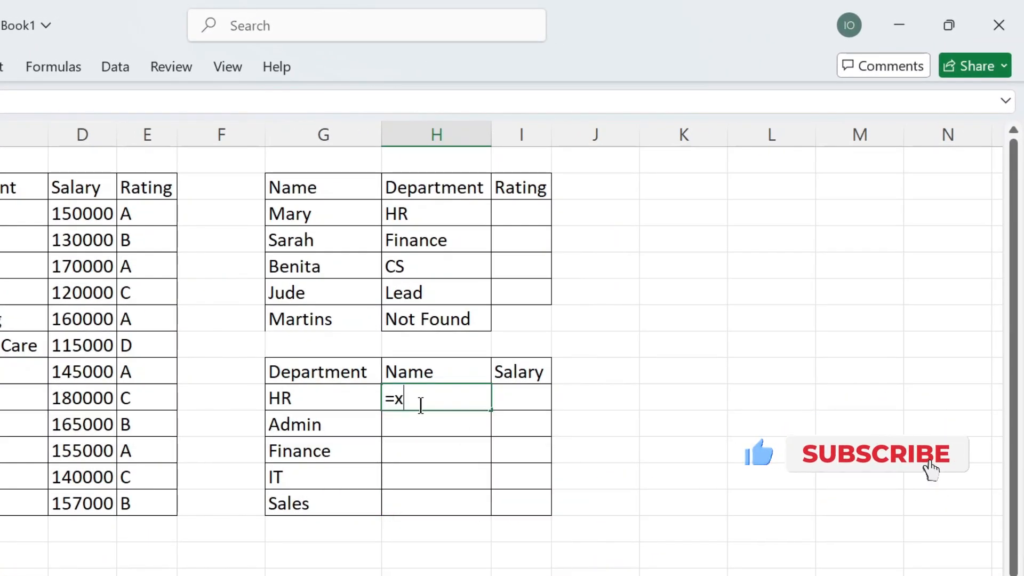
text(lo)
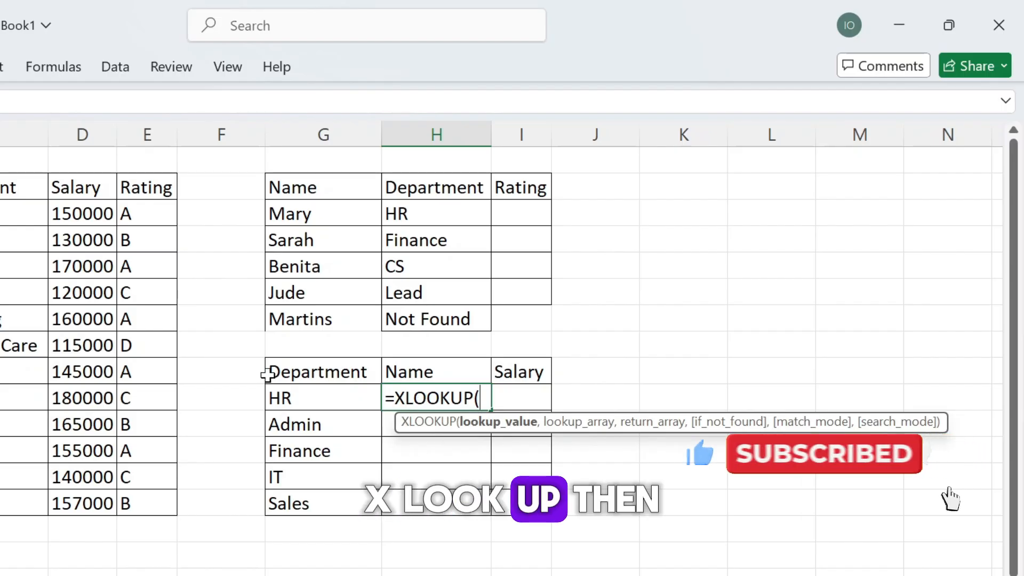
click(310, 397)
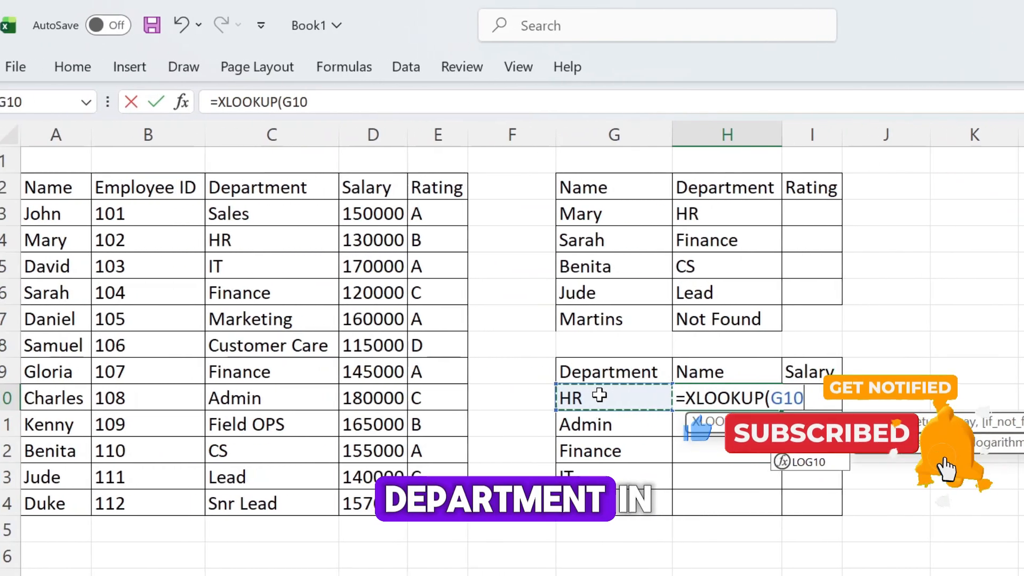
text(,)
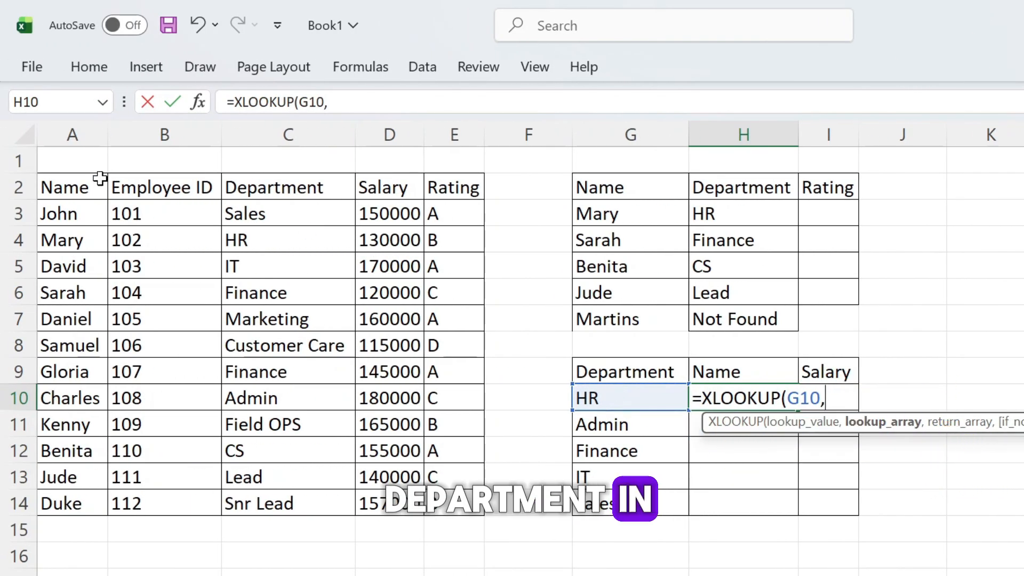
click(268, 122)
text(,)
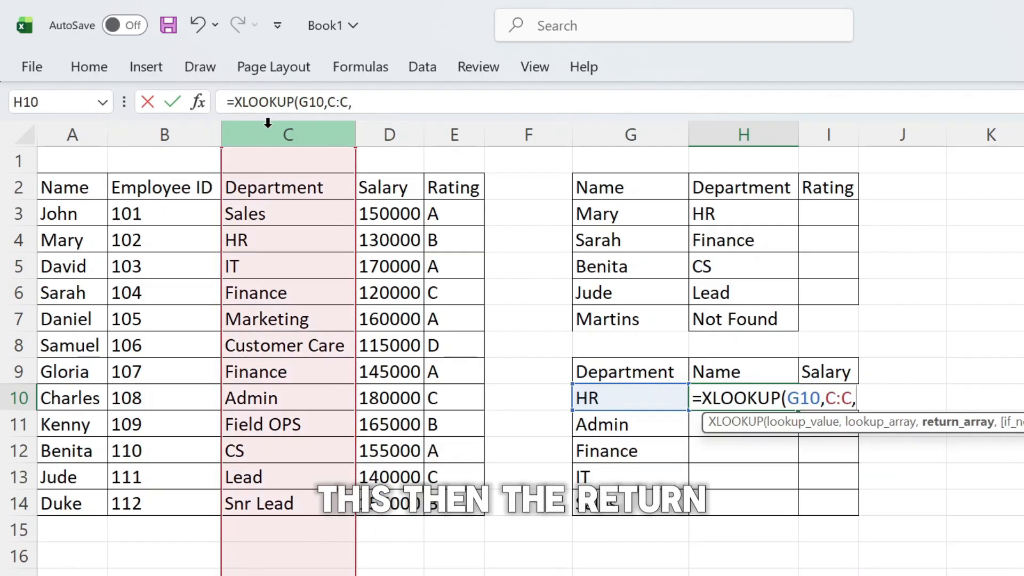
click(71, 128)
text(,)
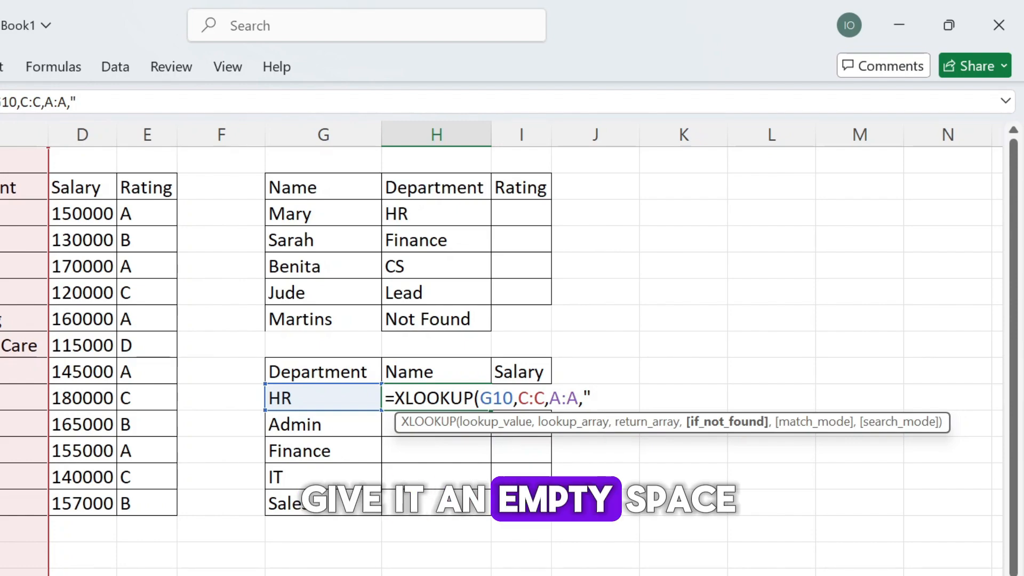
Complete H10's XLOOKUP with a quoted space as the if-not-found text and 0 for exact match, and fill it down through H14.
text(')
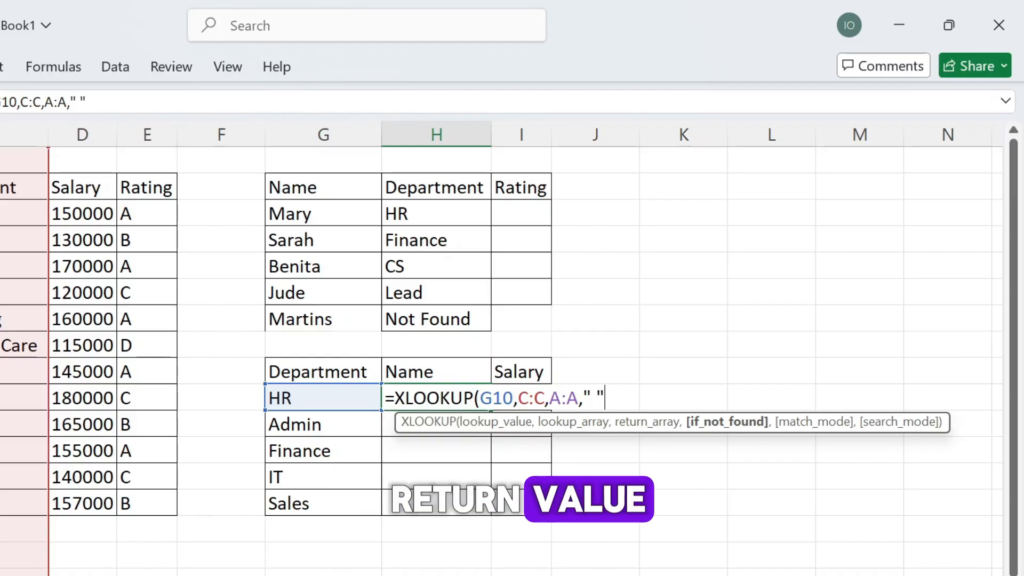
text(,)
text(0))
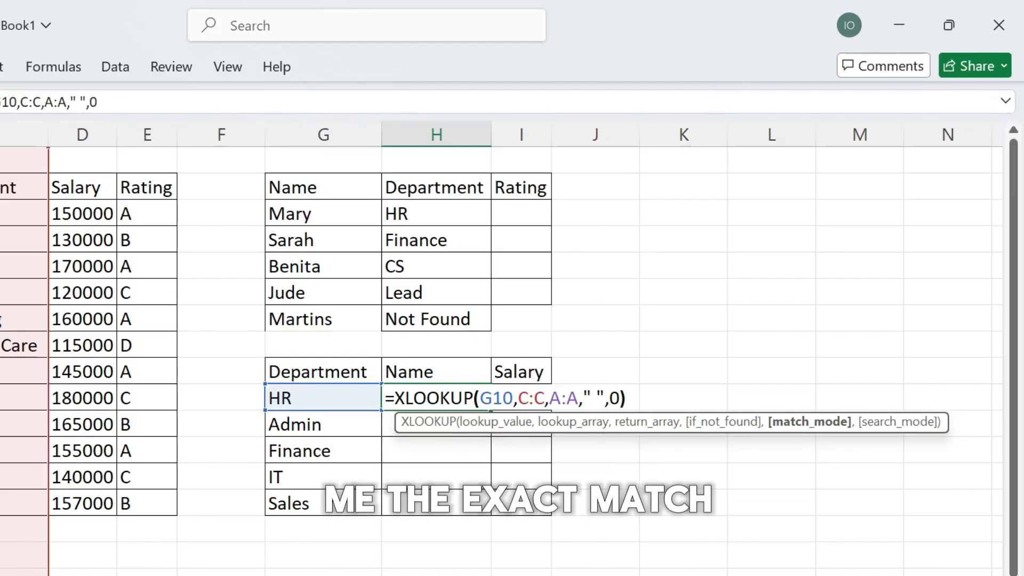
key(Return)
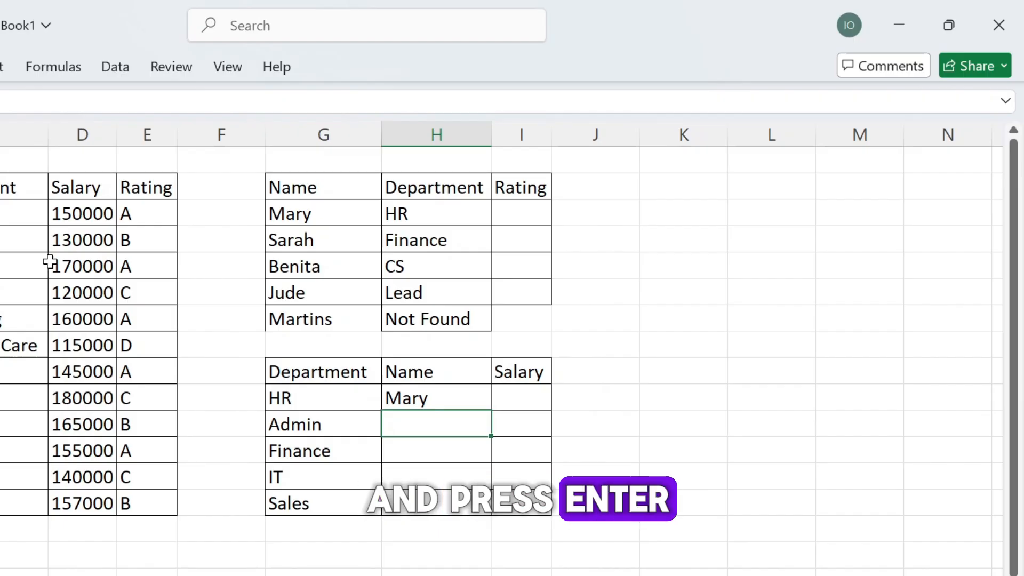
click(438, 401)
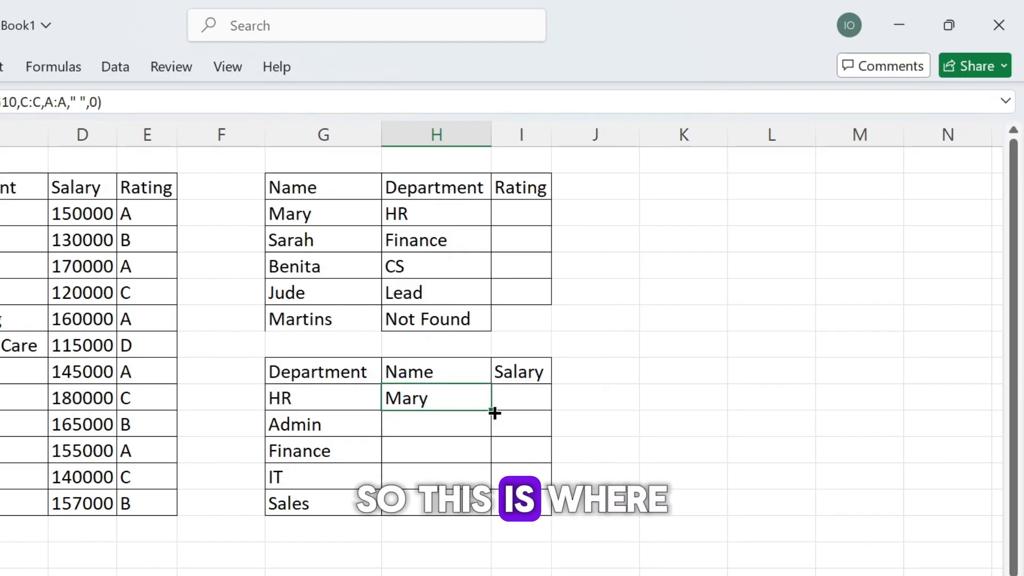
drag(492, 493, 491, 515)
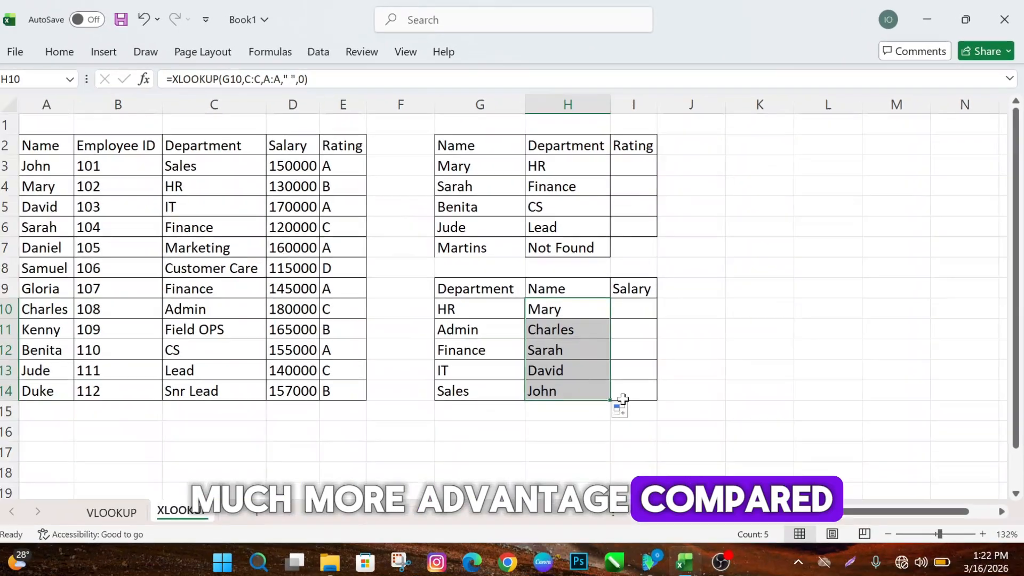
Copy the unlisted name from G7 into G15 and extend the XLOOKUP formula from H14 to H15.
click(473, 250)
key(ctrl+c)
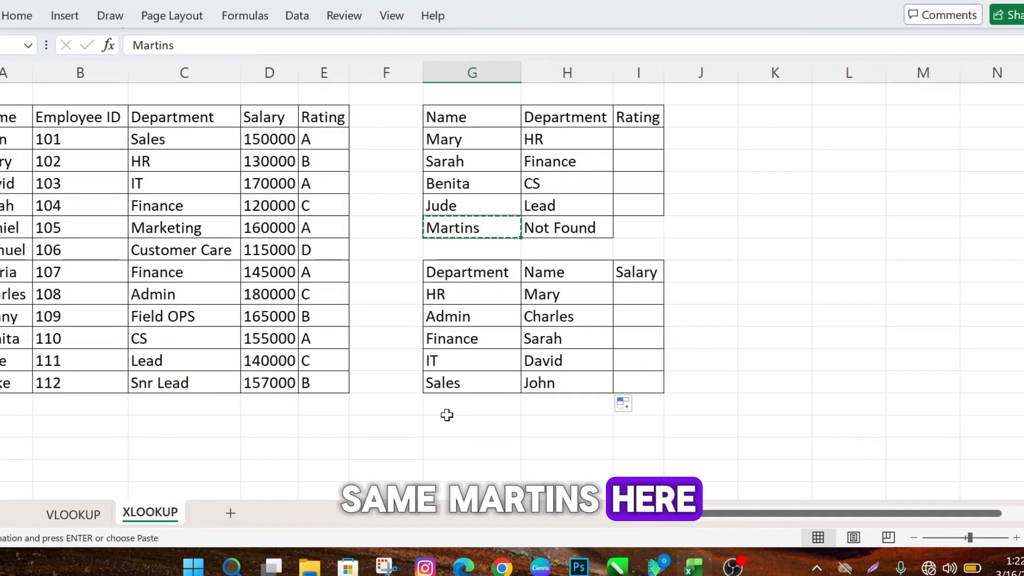
click(447, 412)
key(ctrl+v)
click(560, 379)
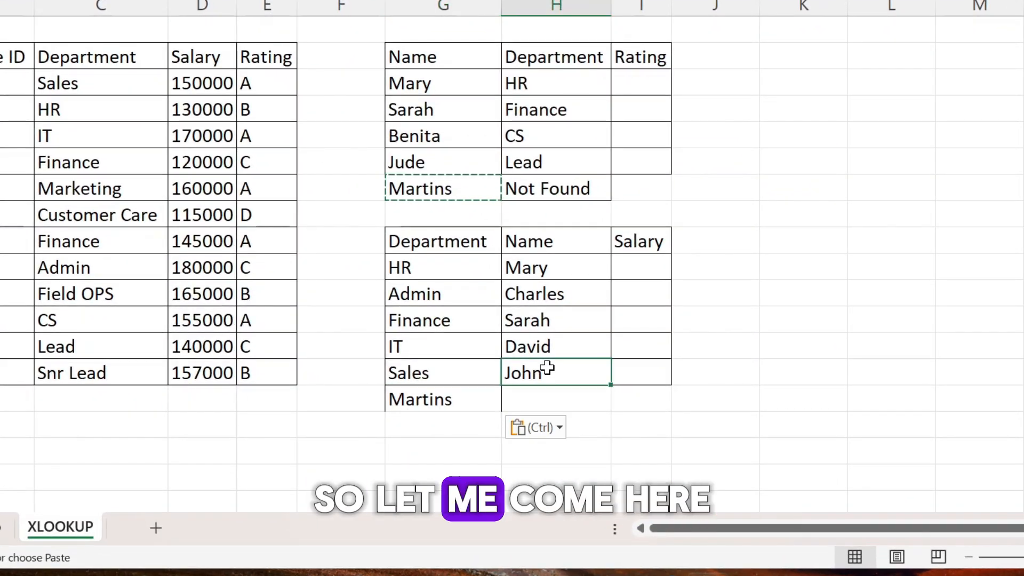
drag(614, 384, 614, 400)
Try the number 1 as the if-not-found value in H15's XLOOKUP formula.
double_click(560, 397)
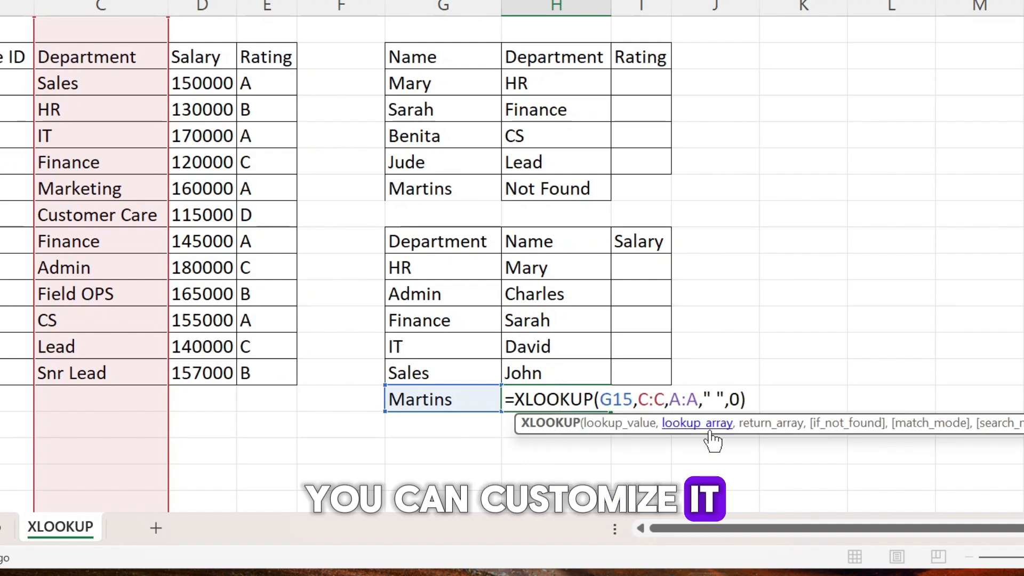
click(725, 391)
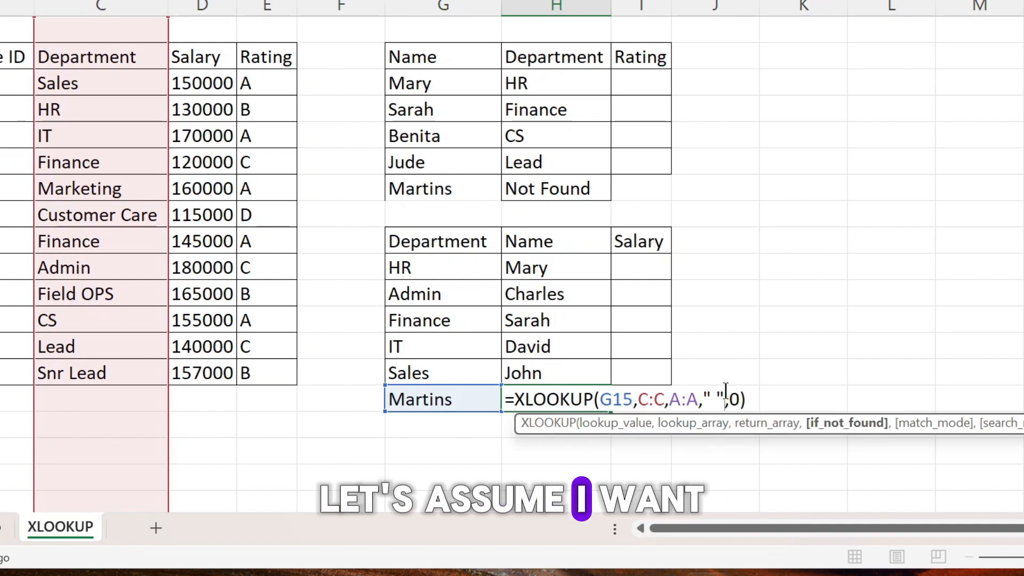
key(BackSpace)
key(BackSpace)
key(BackSpace)
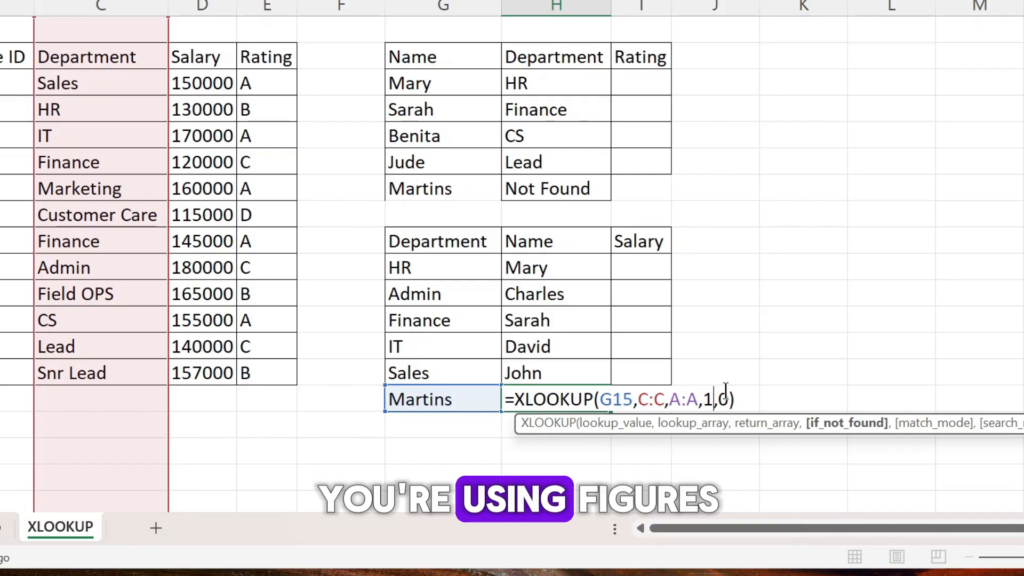
key(Return)
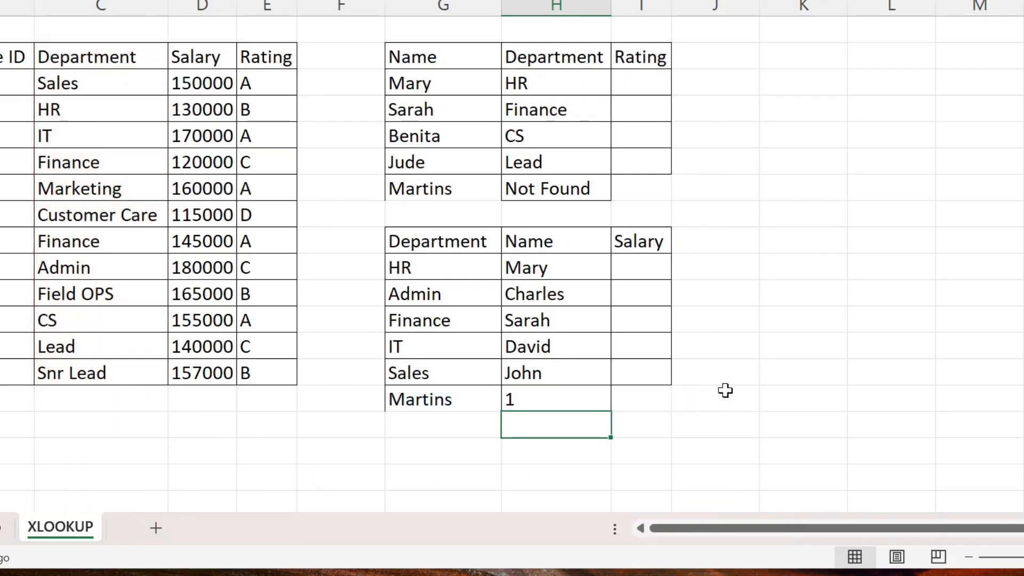
Set the if-not-found argument of H15's XLOOKUP formula to the quoted text "None".
double_click(529, 396)
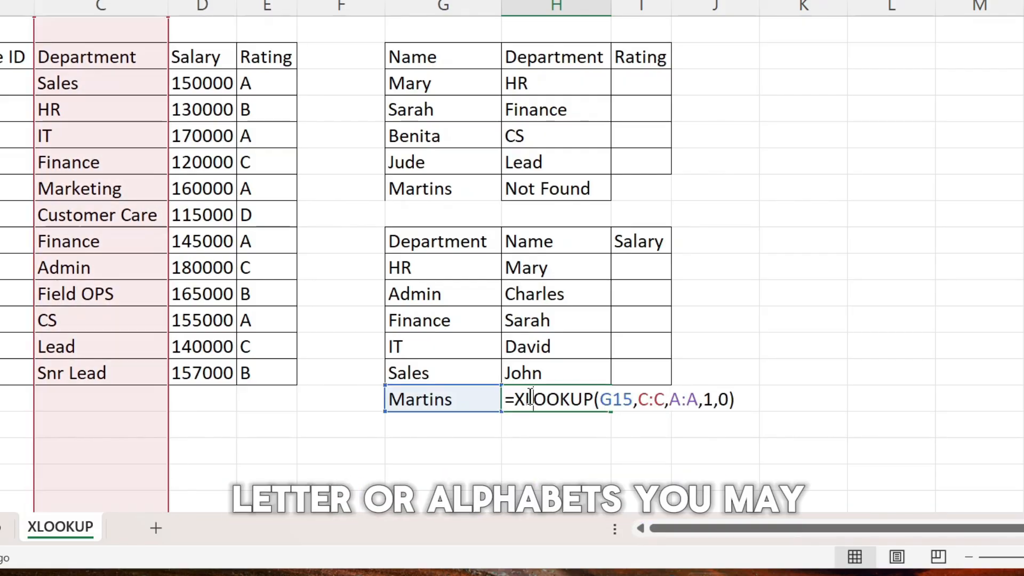
click(718, 398)
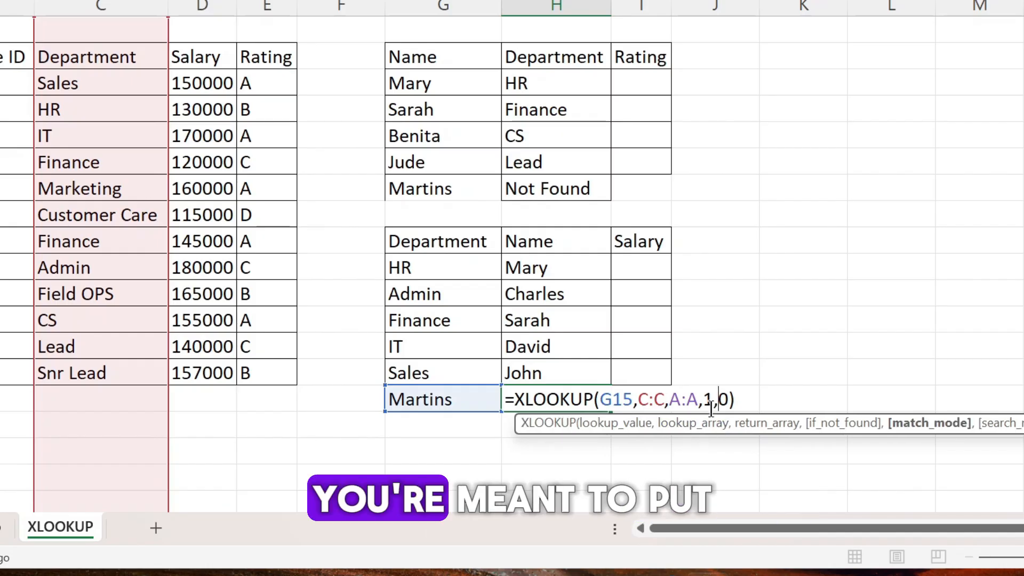
click(713, 400)
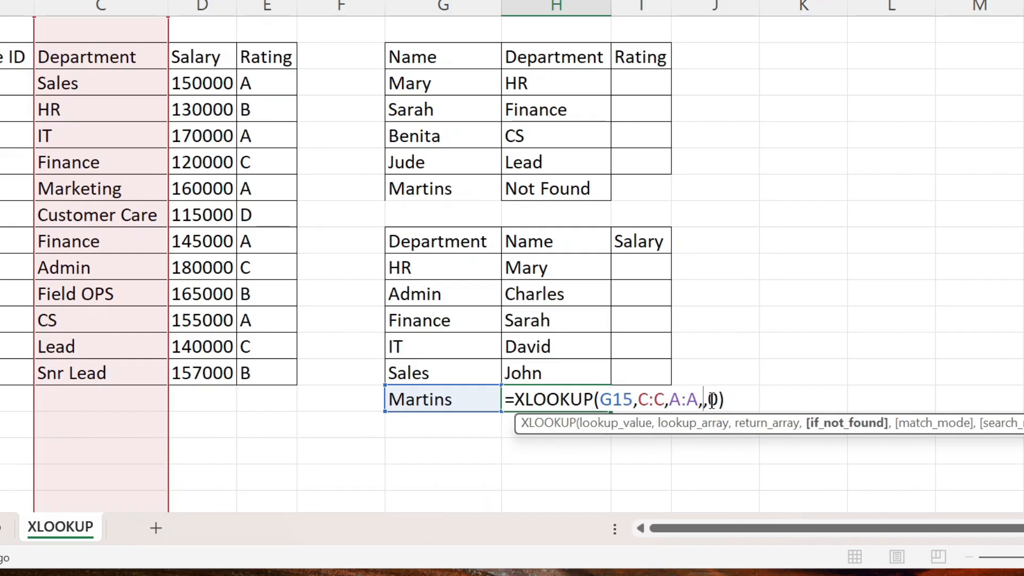
text(NONE)
key(BackSpace)
key(BackSpace)
key(BackSpace)
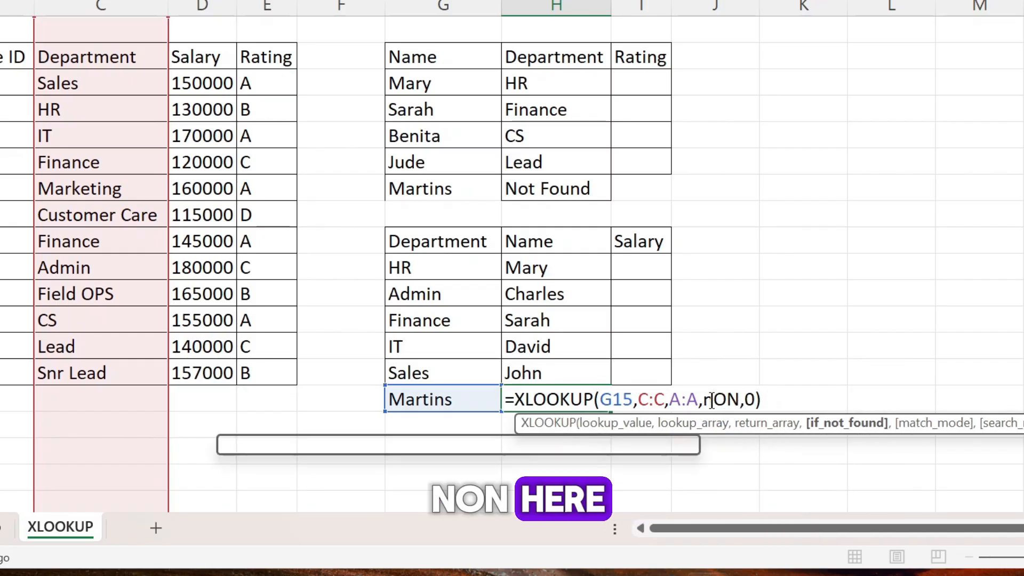
key(BackSpace)
text(None)
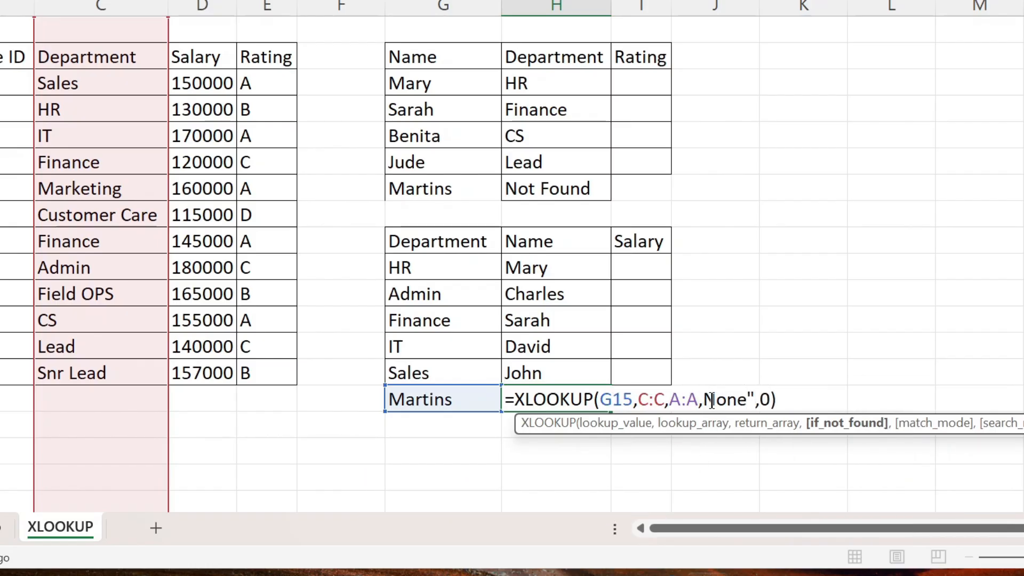
text(")
key(Return)
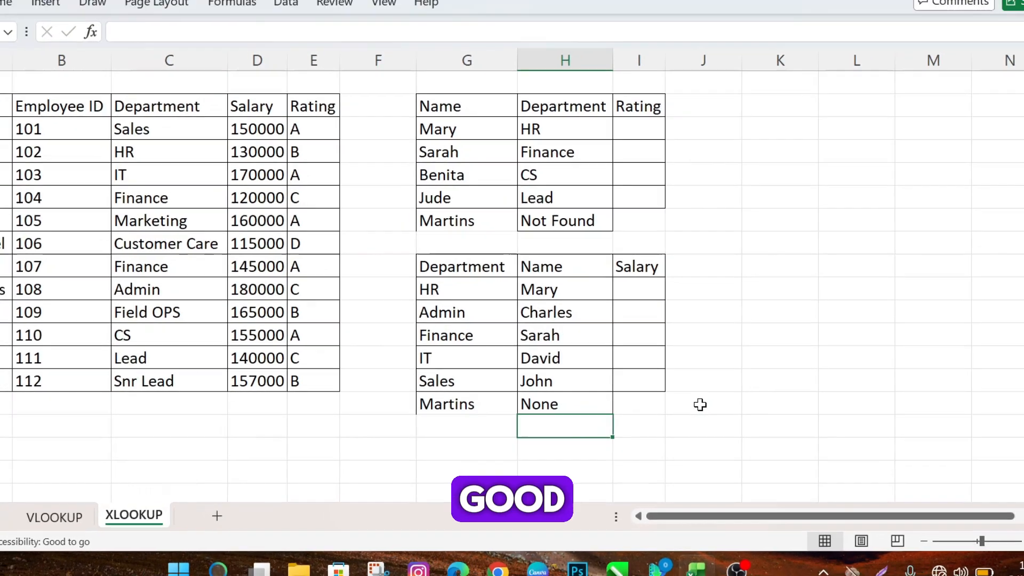